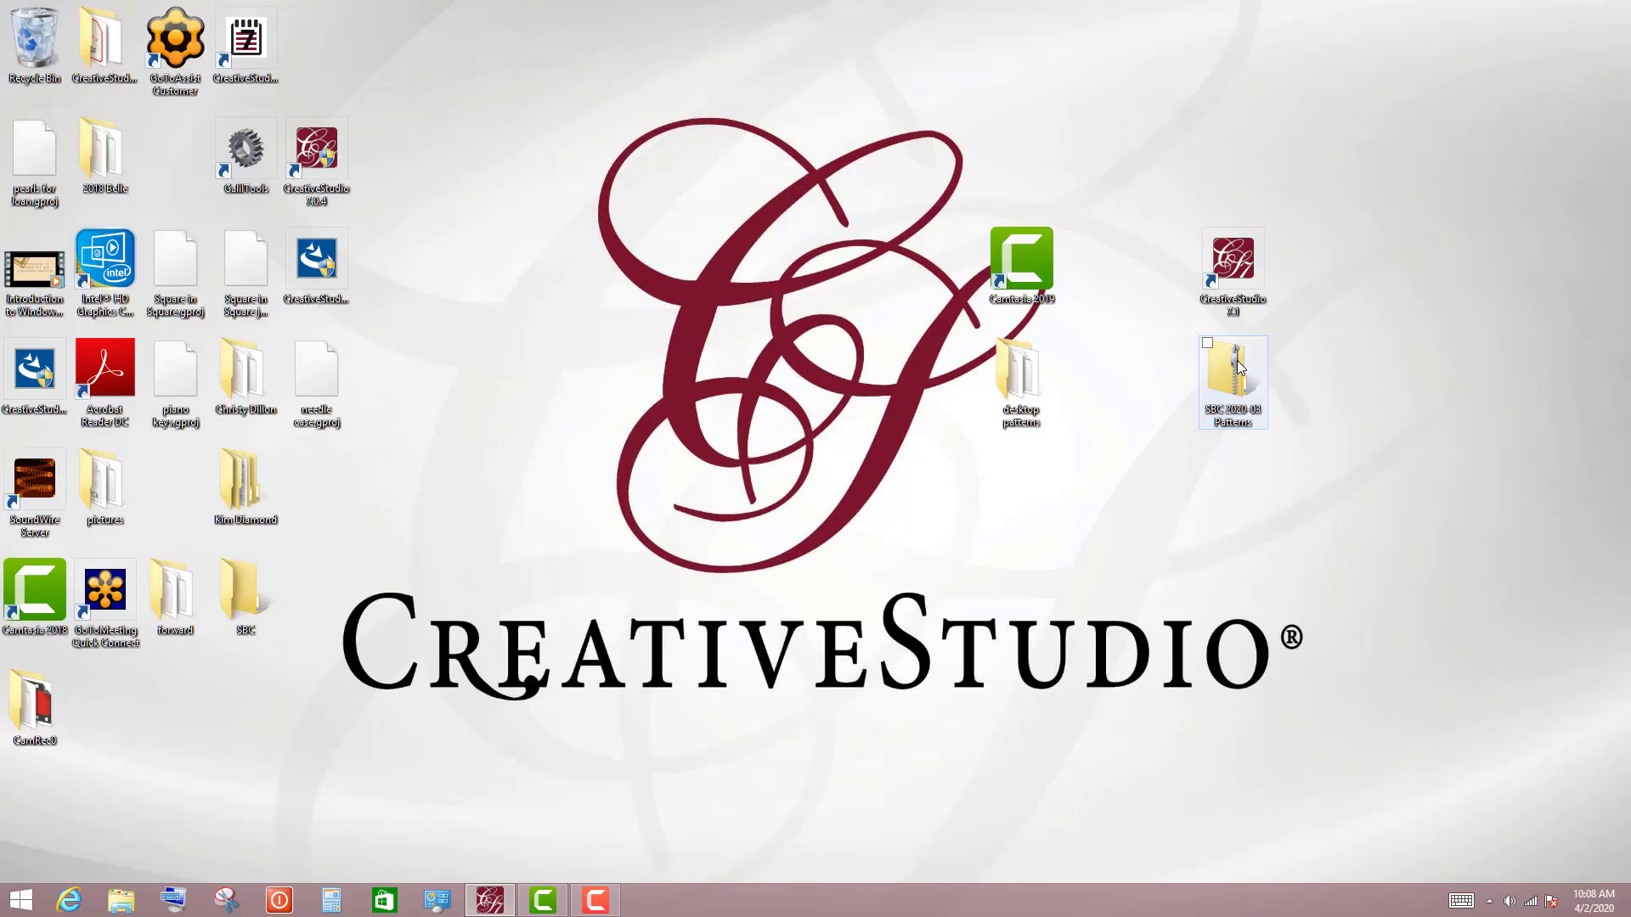
Step: Start a folder import from the Desktop in CreativeStudio, cancel the scan, and minimize the app
left_click(490, 900)
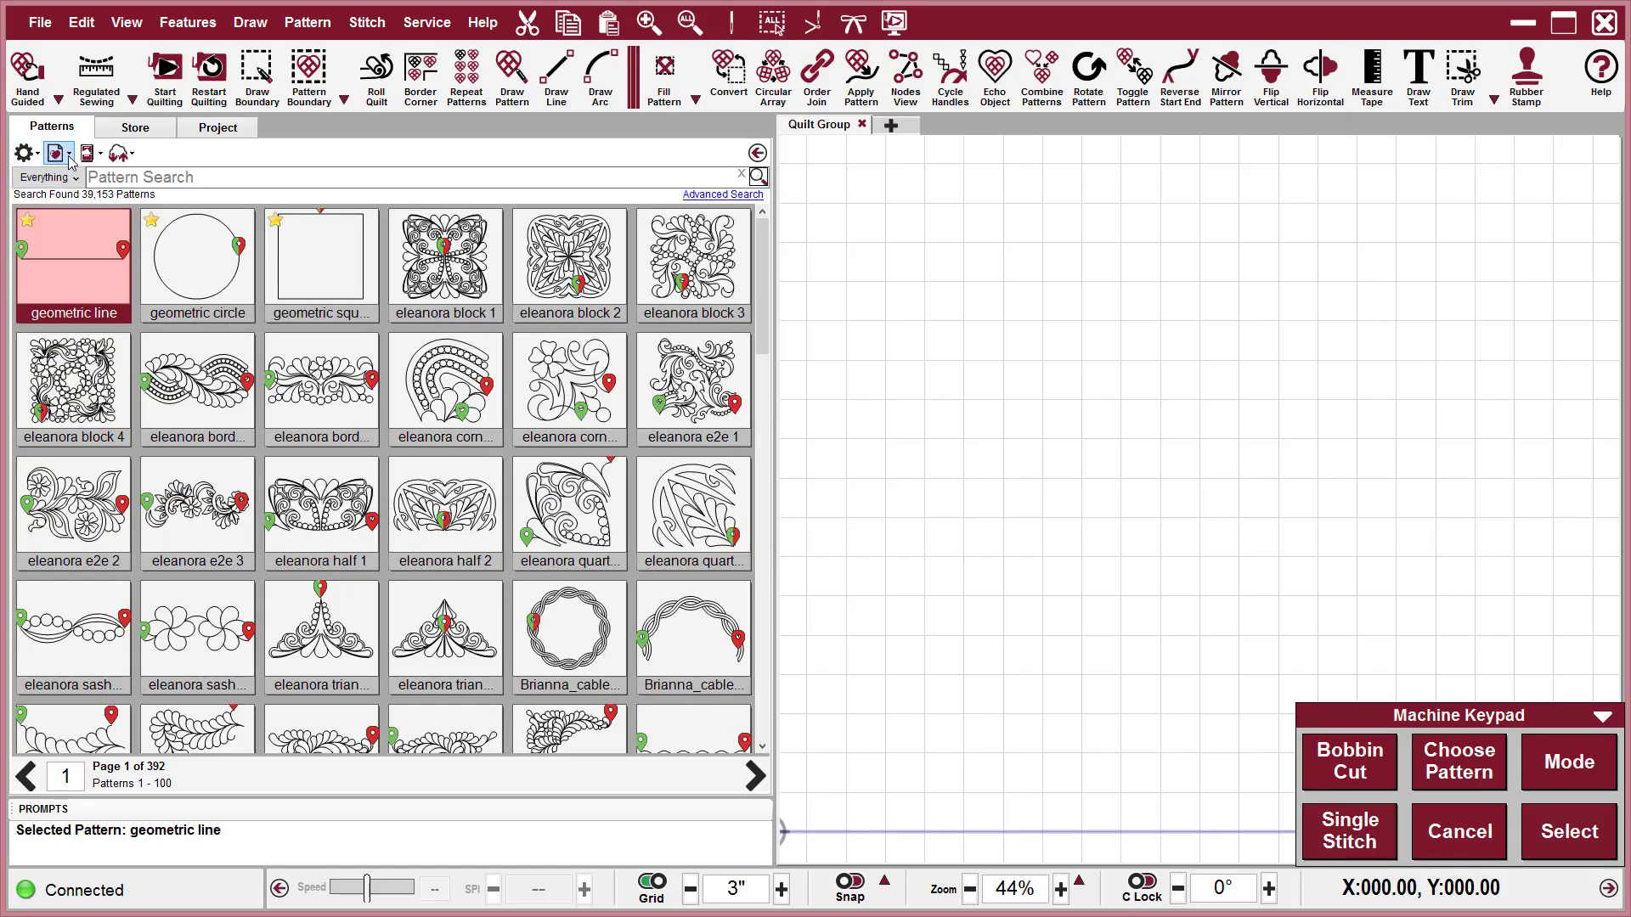
left_click(70, 156)
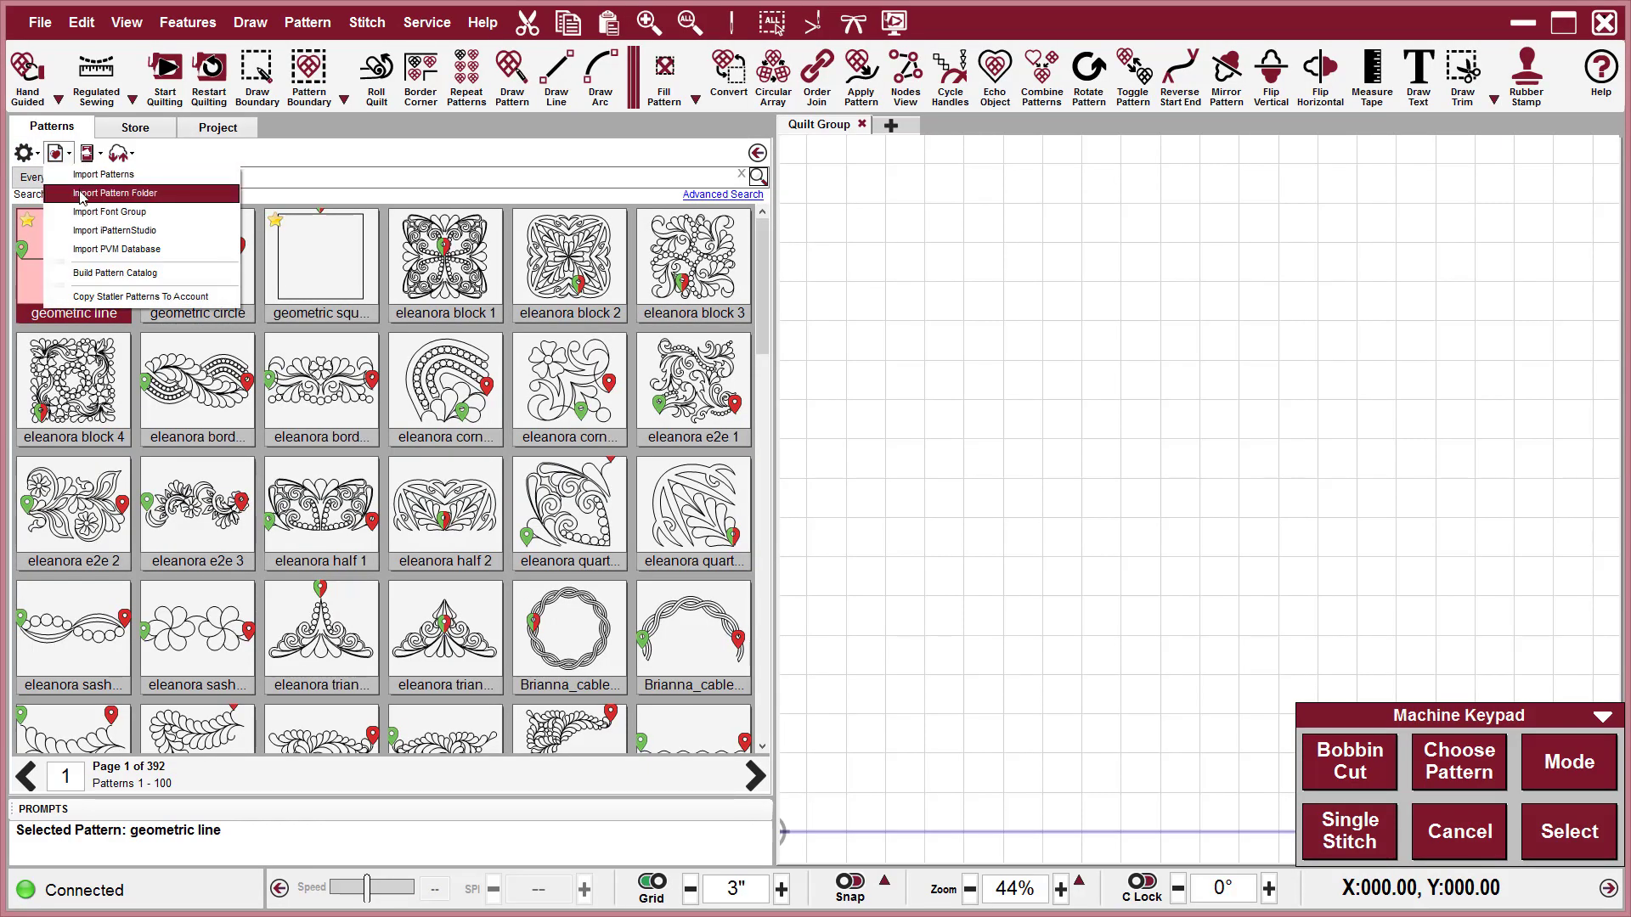
left_click(83, 194)
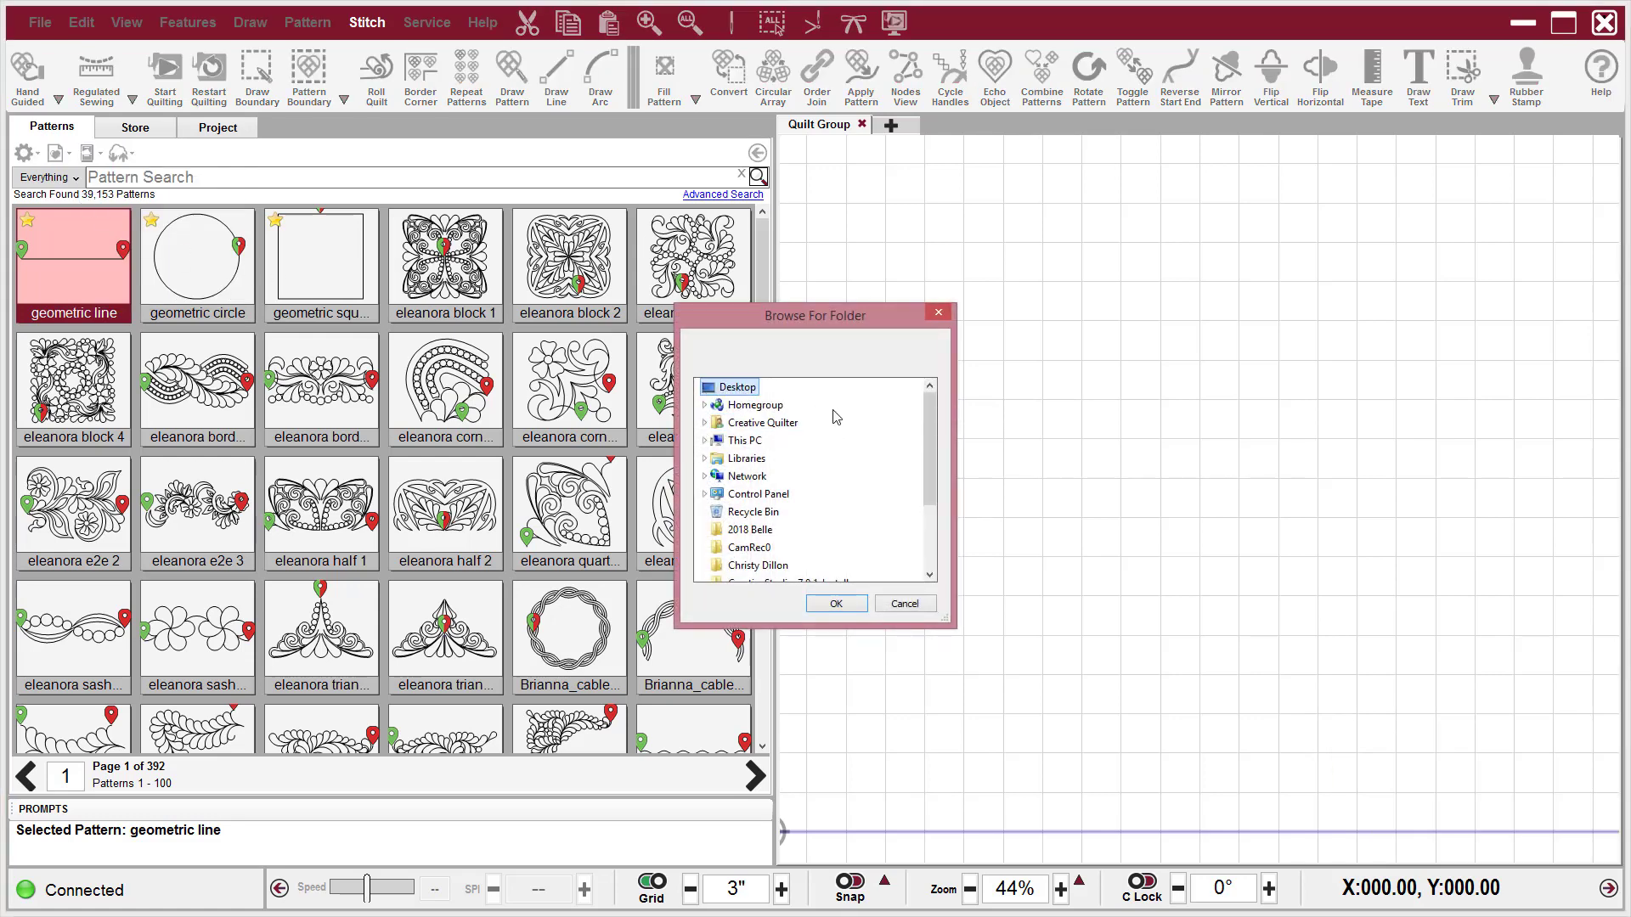
left_click_drag(930, 425, 938, 486)
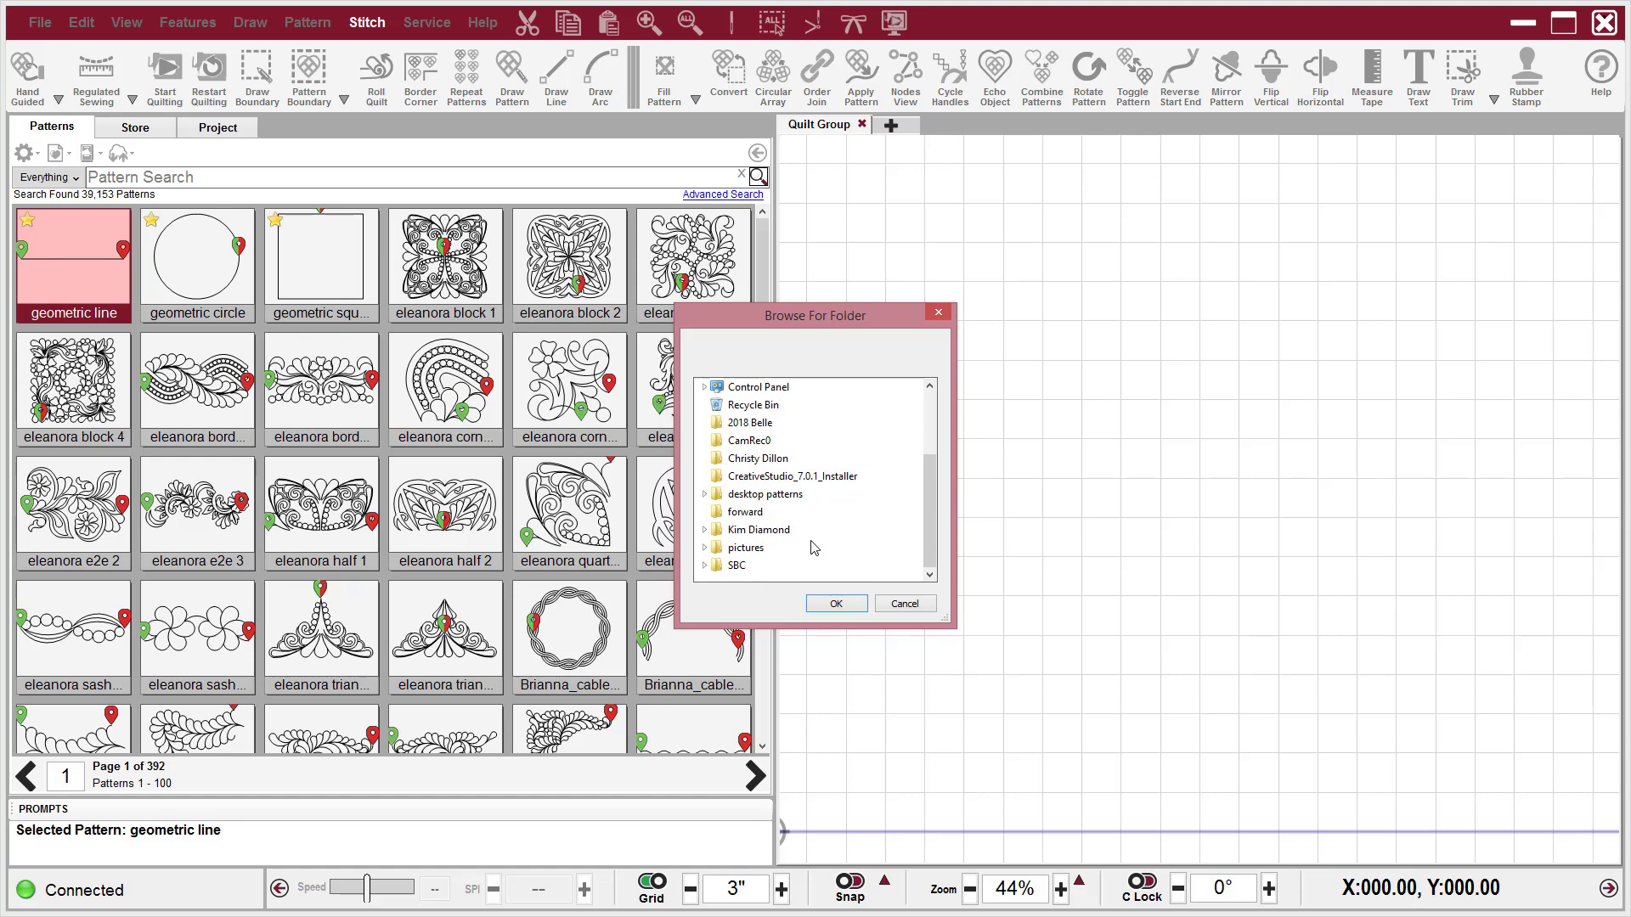
left_click(838, 604)
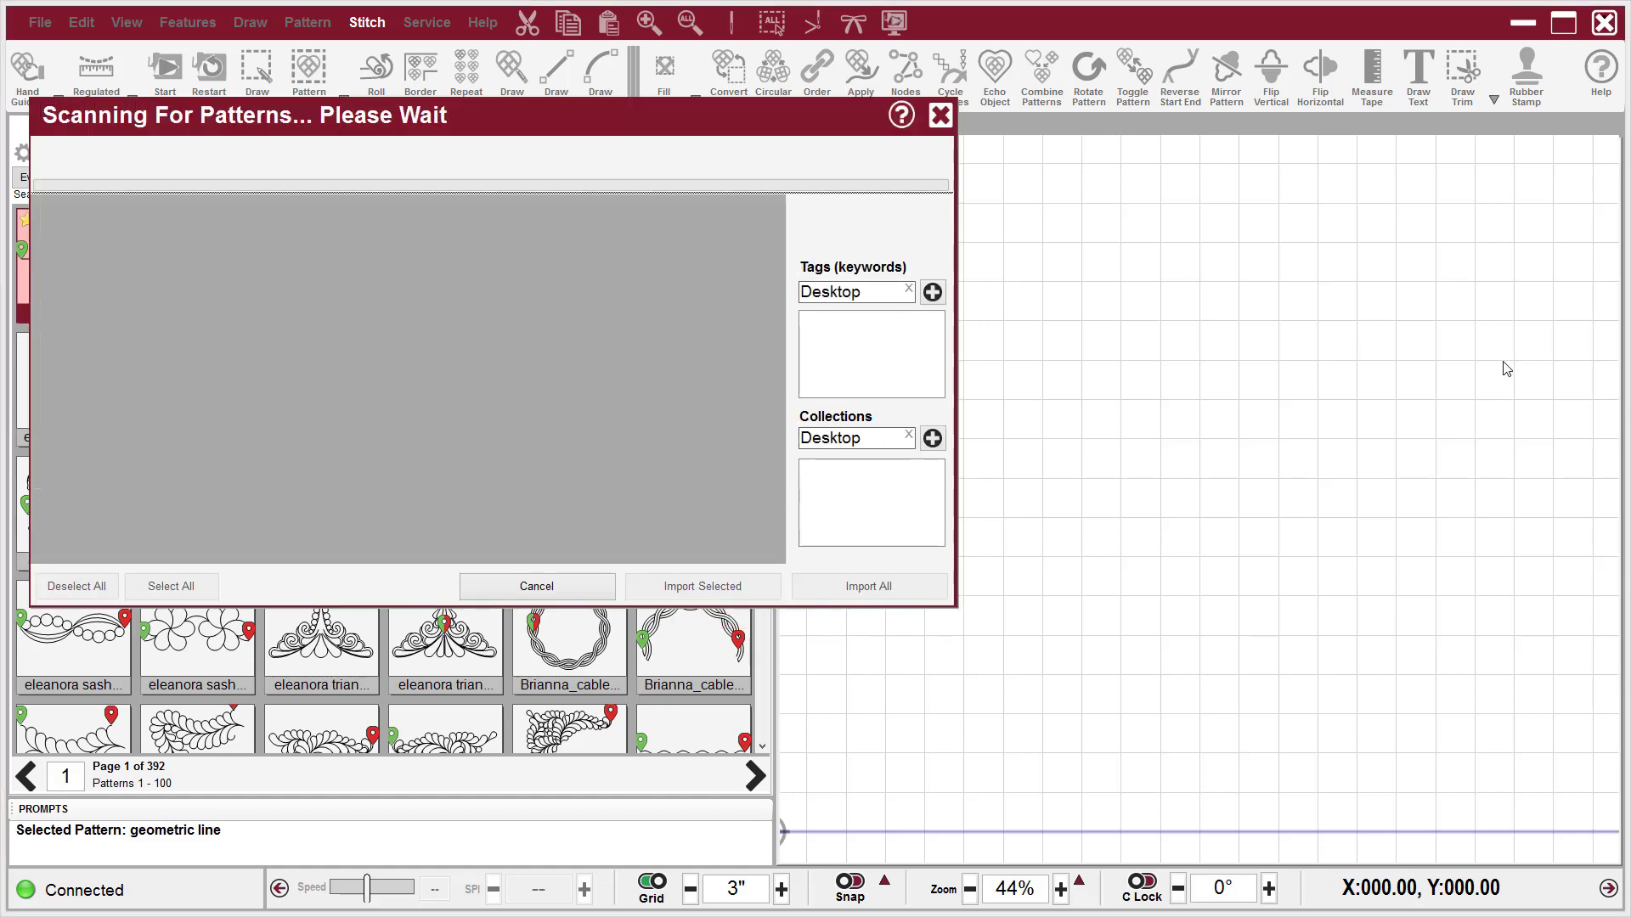
left_click(940, 116)
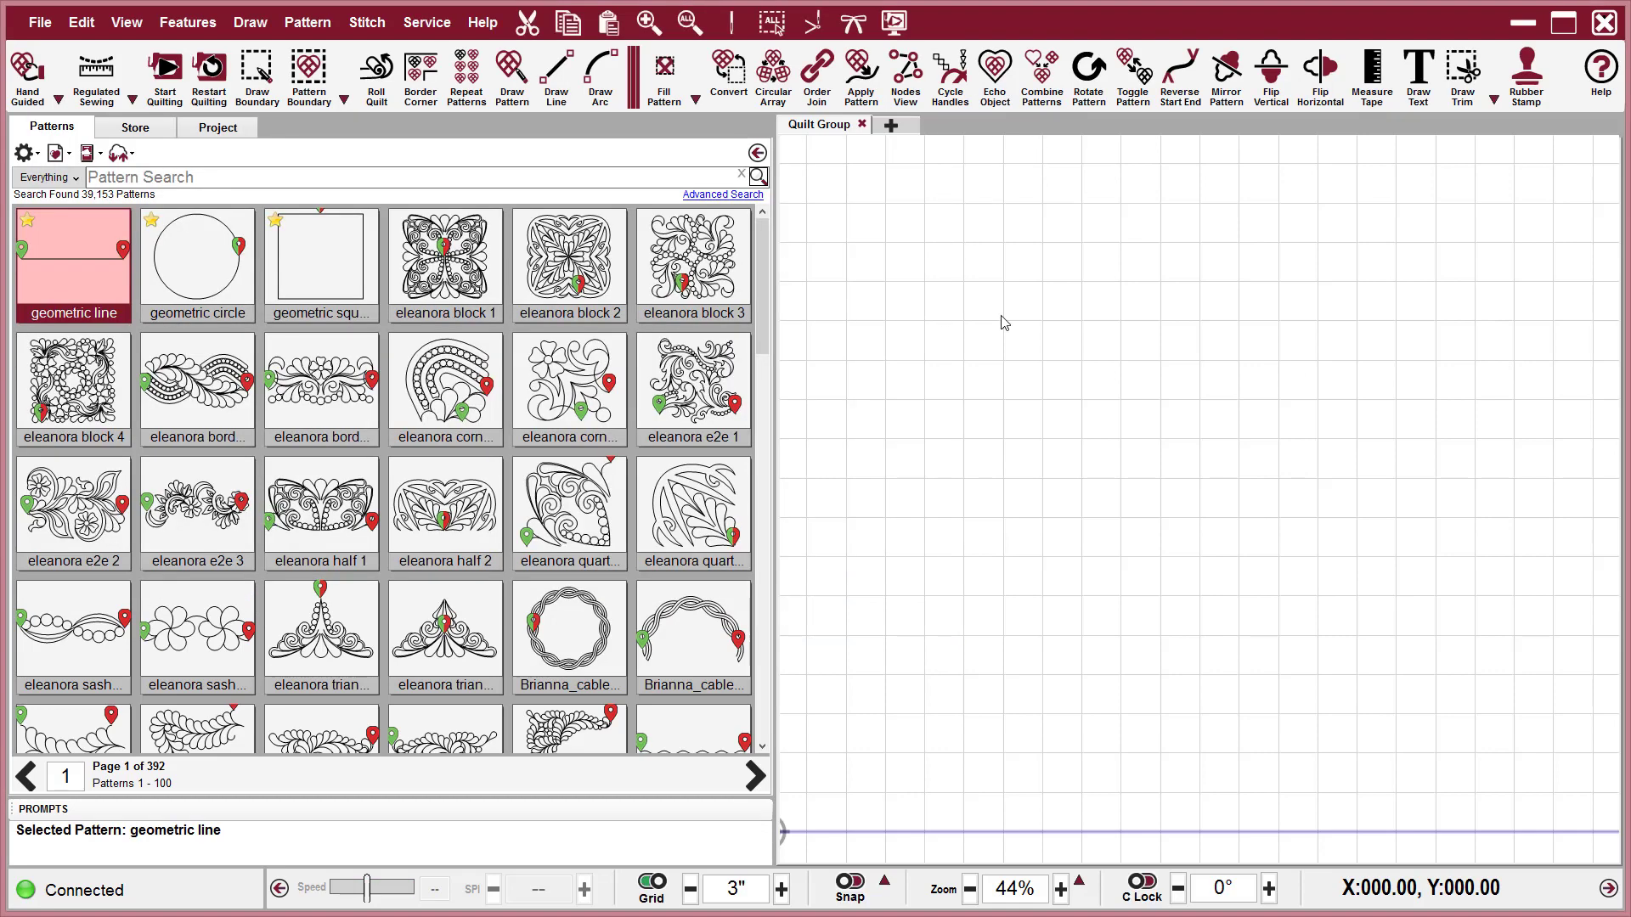
left_click(1522, 23)
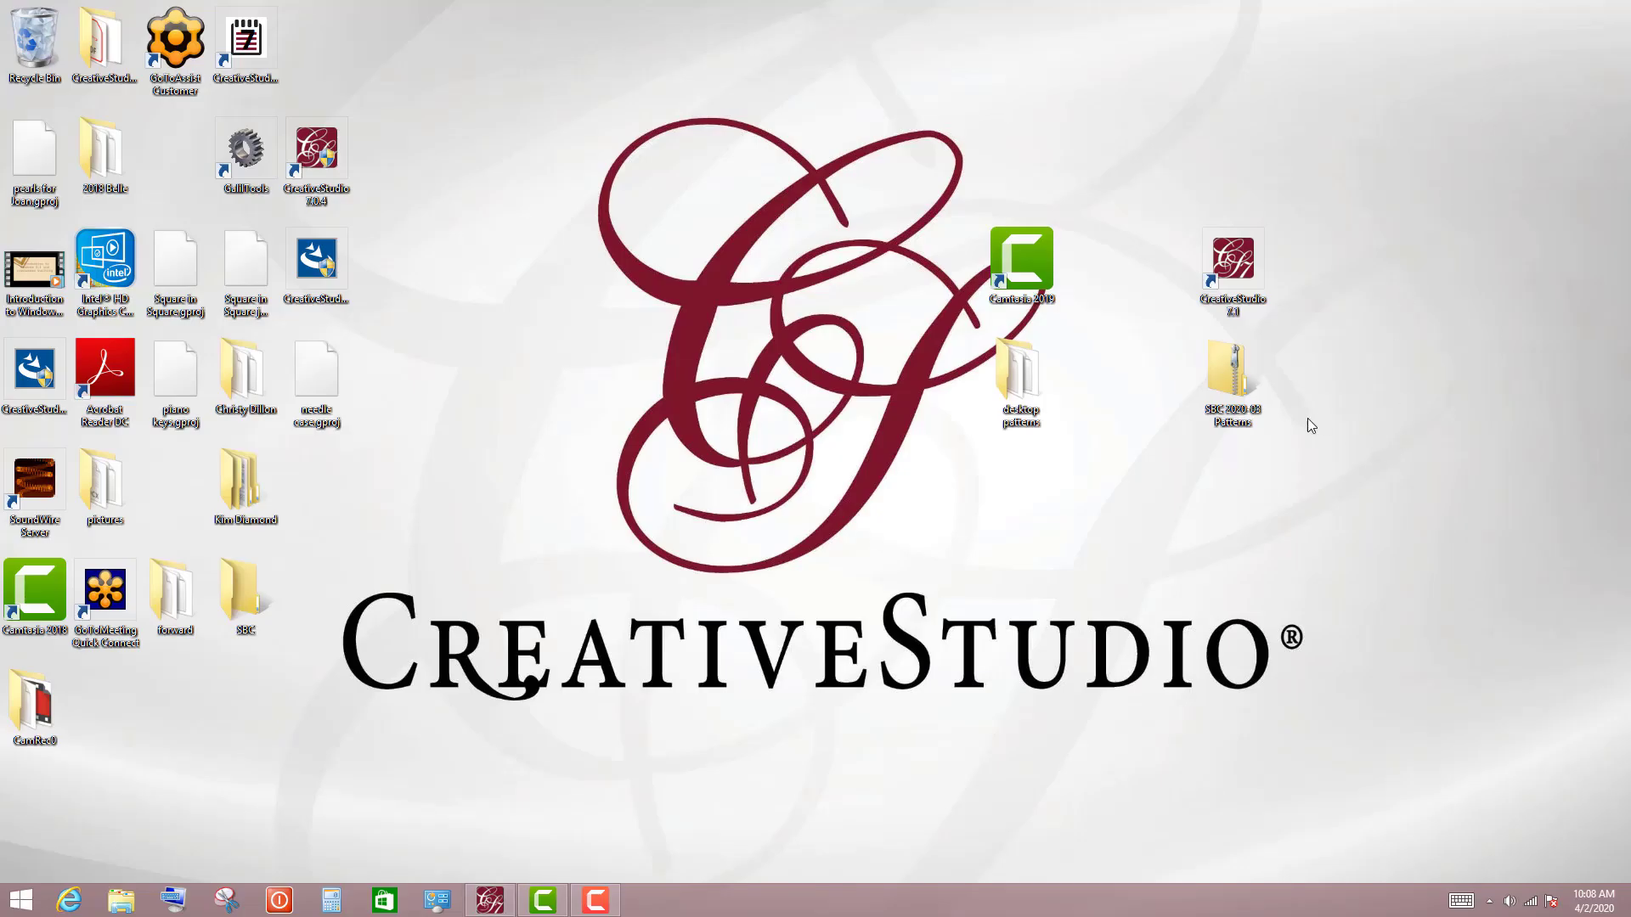
Step: Extract the zipped SBC 2020-03 Patterns into the suggested desktop folder
right_click(1232, 371)
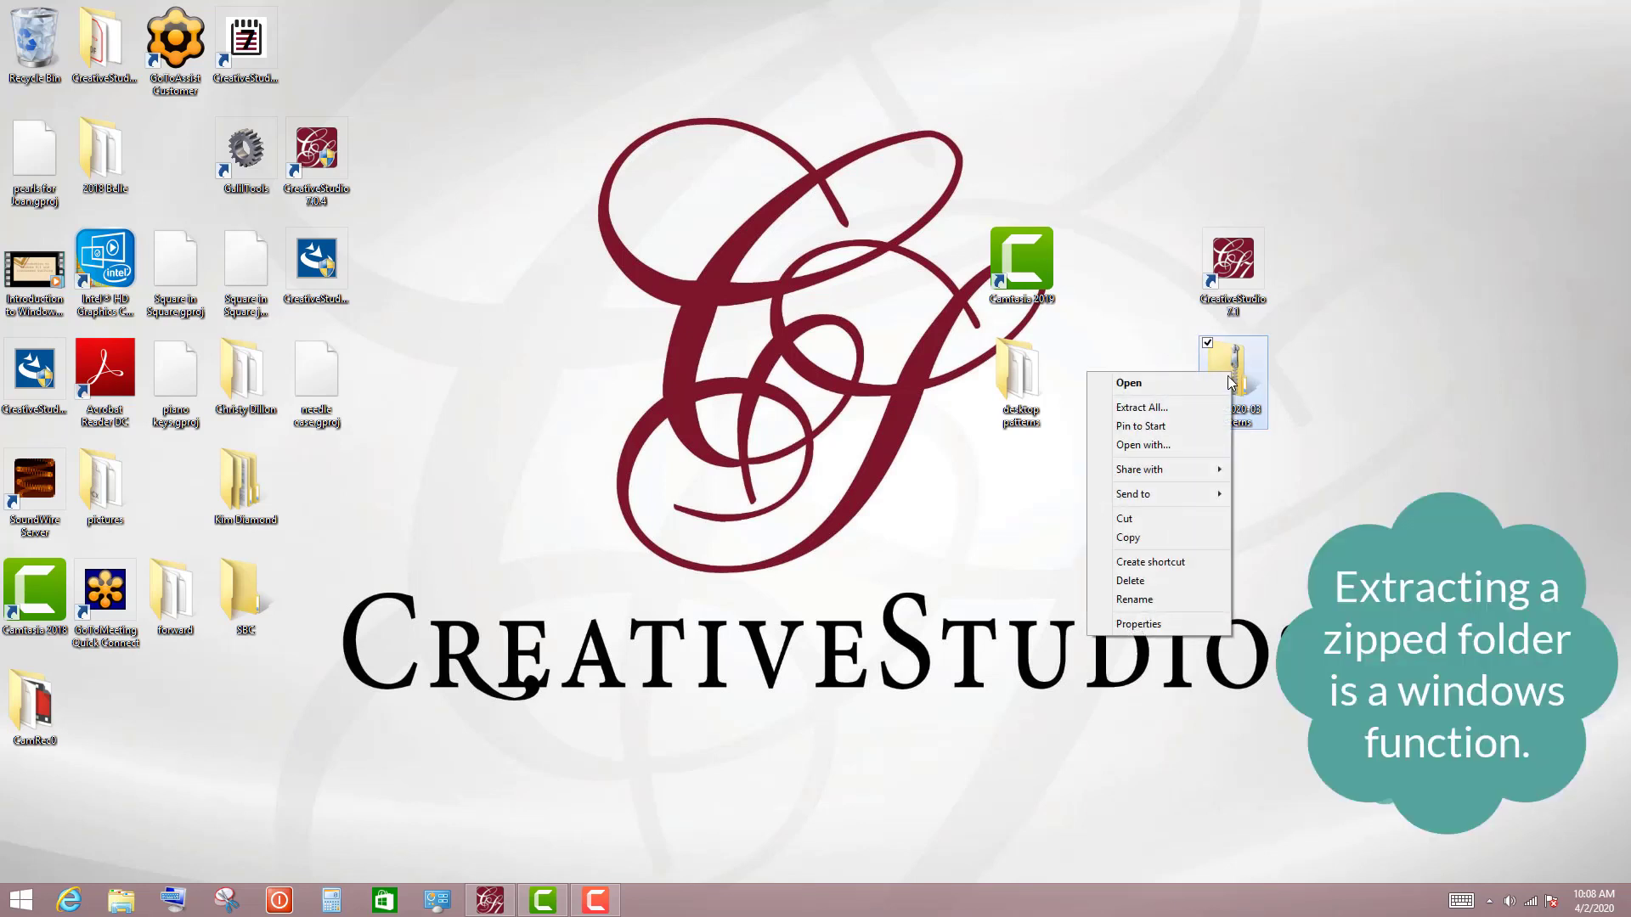
left_click(1140, 408)
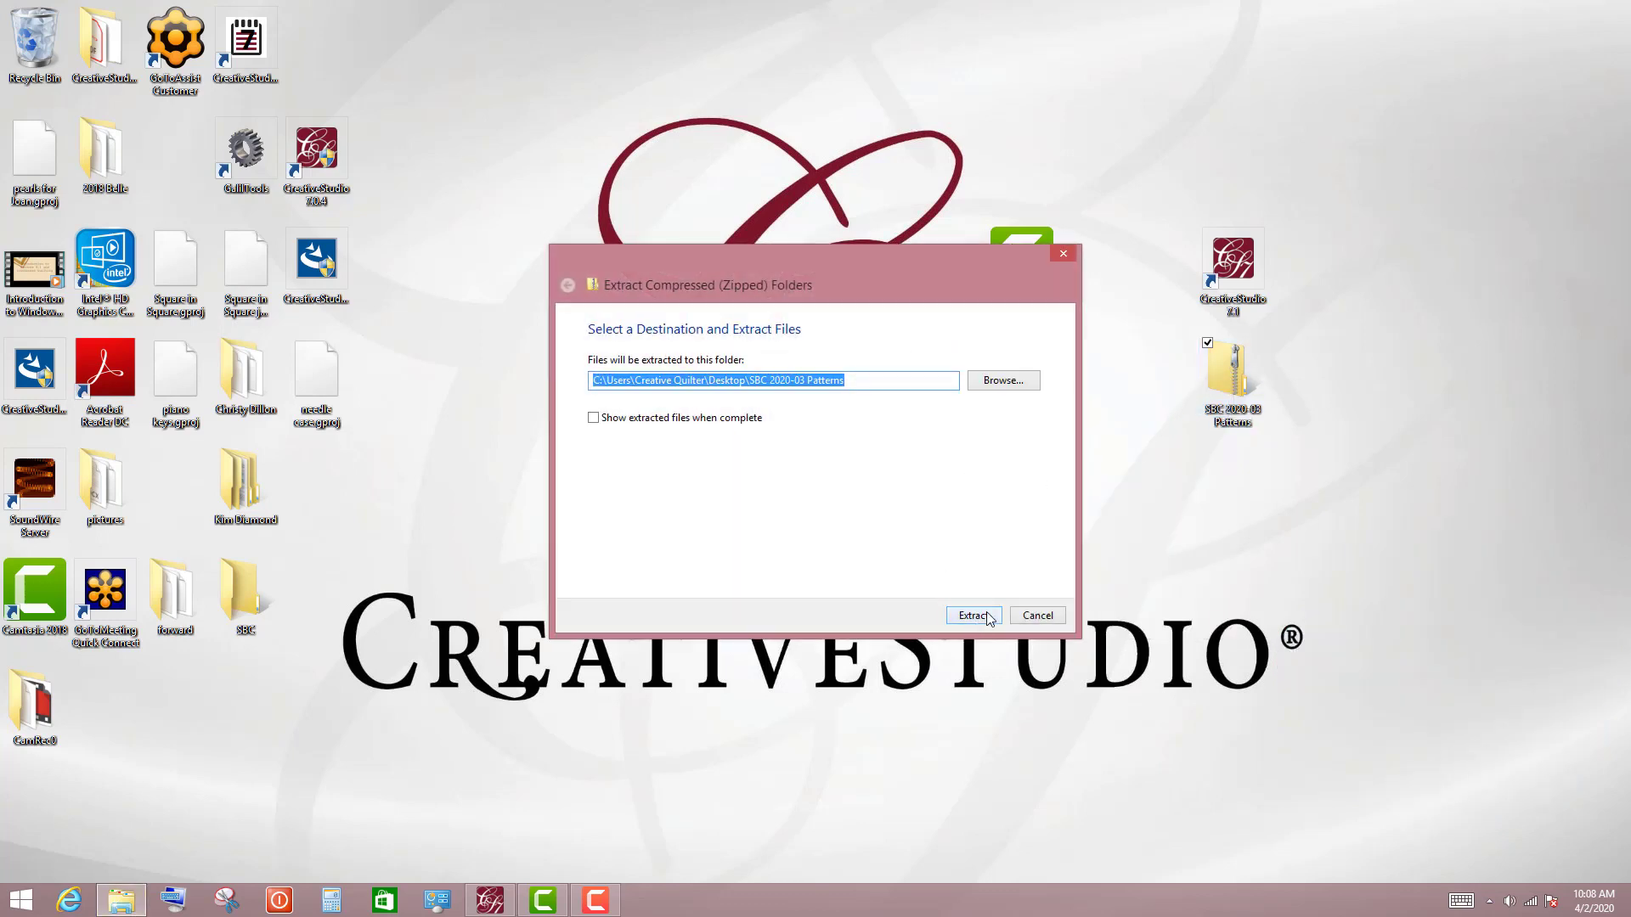
left_click(977, 618)
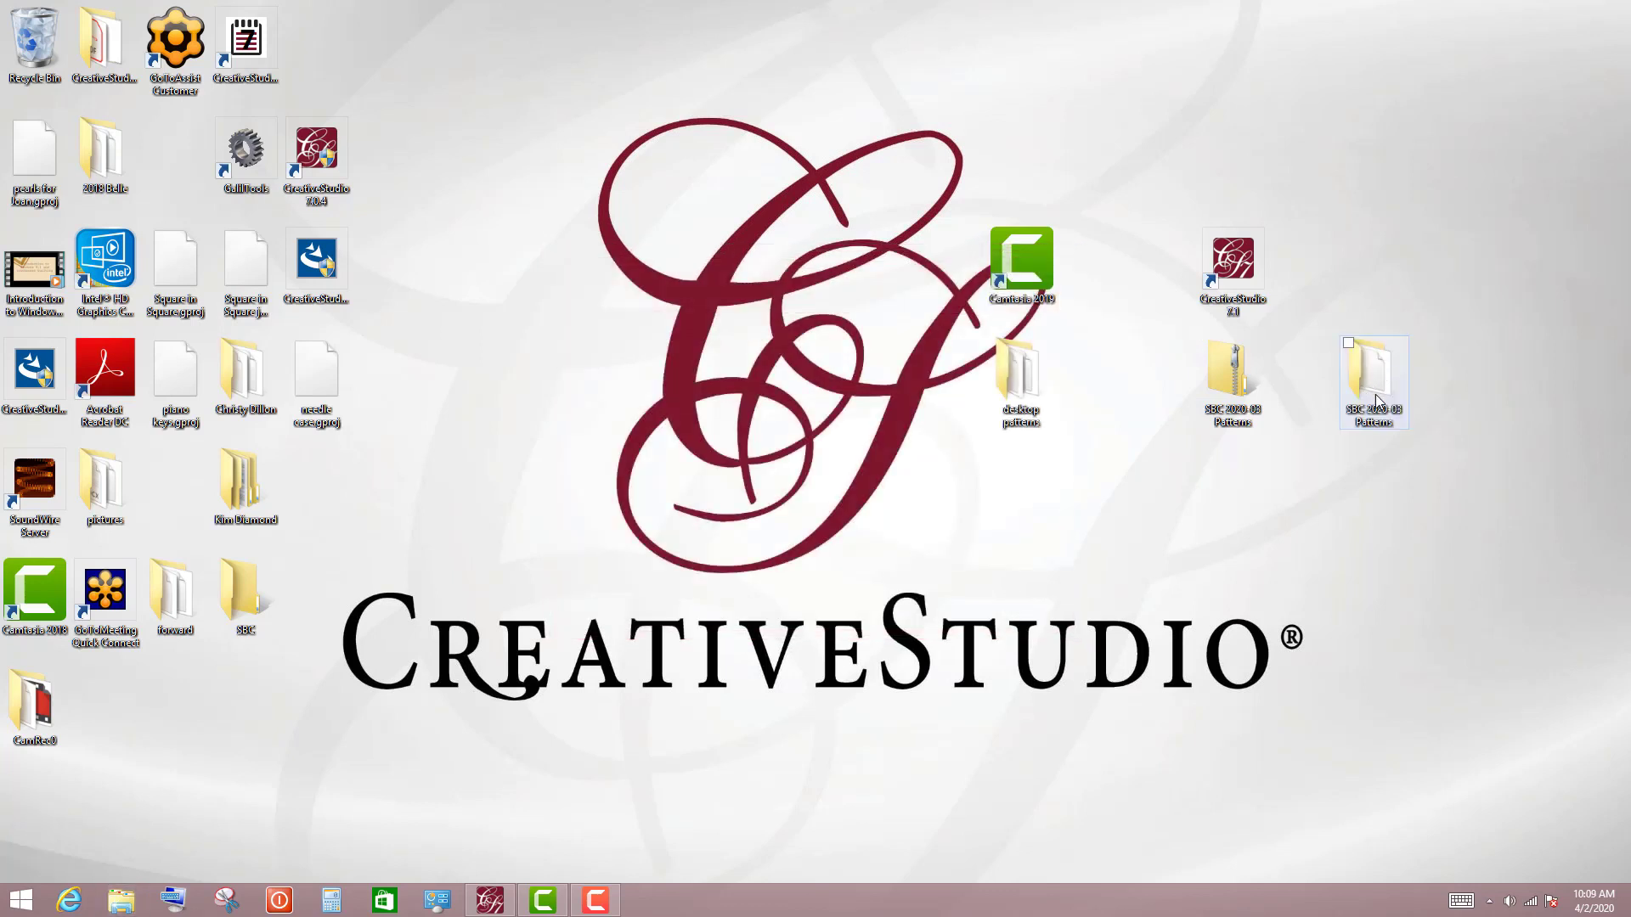
Step: Confirm the seven QLI files, close the Explorer window, and return to CreativeStudio
mouse_move(1362, 389)
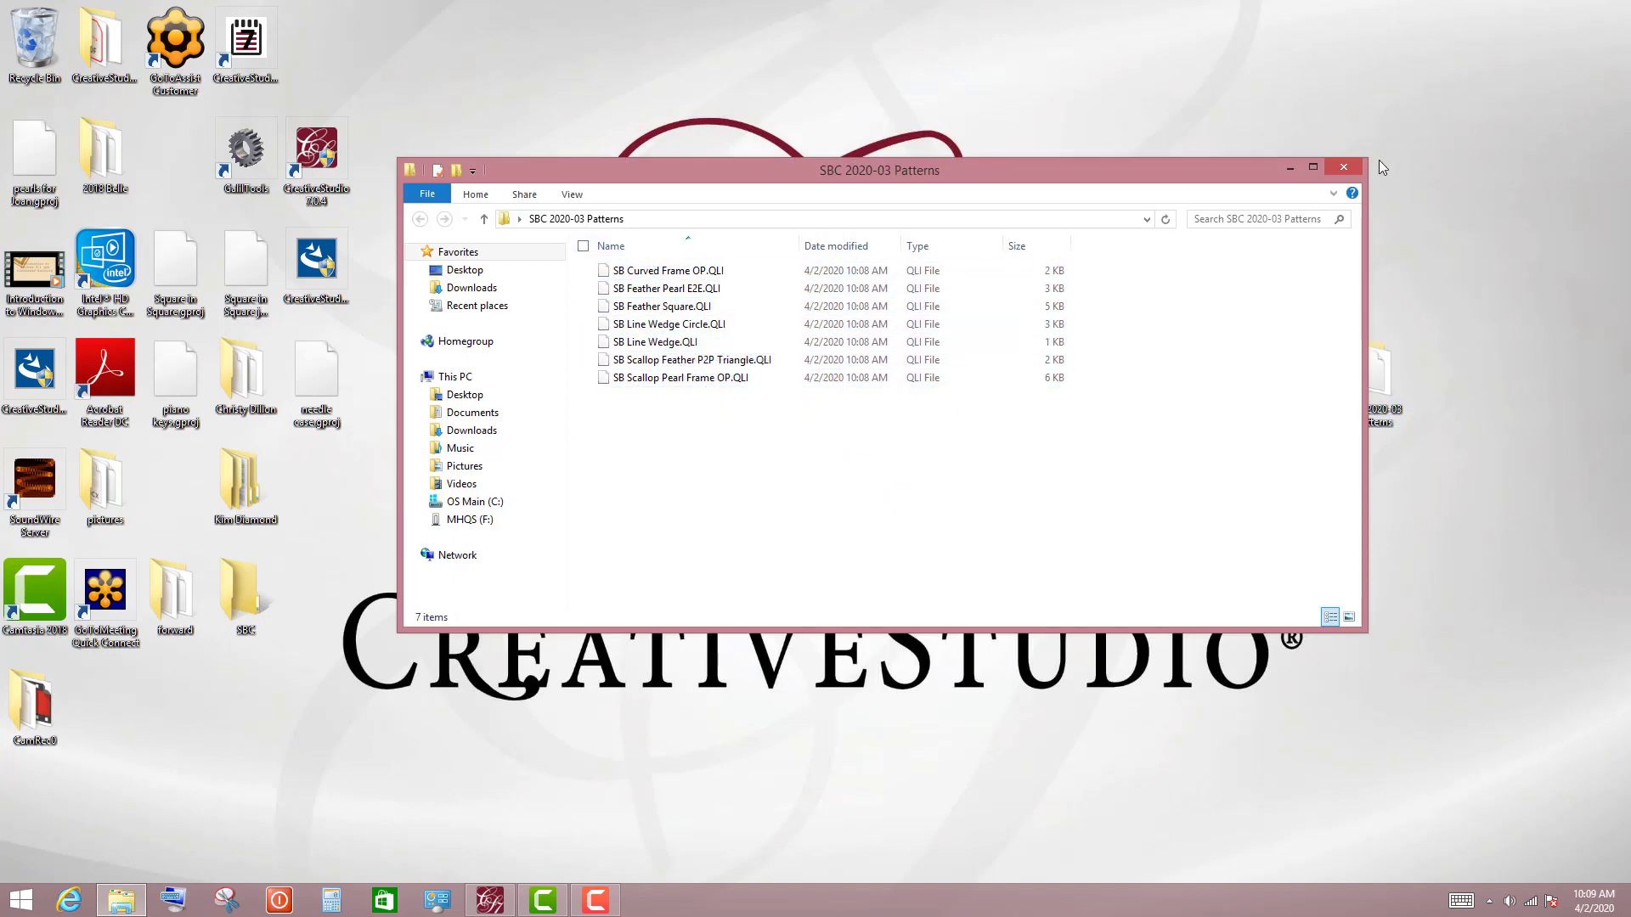
left_click(1343, 167)
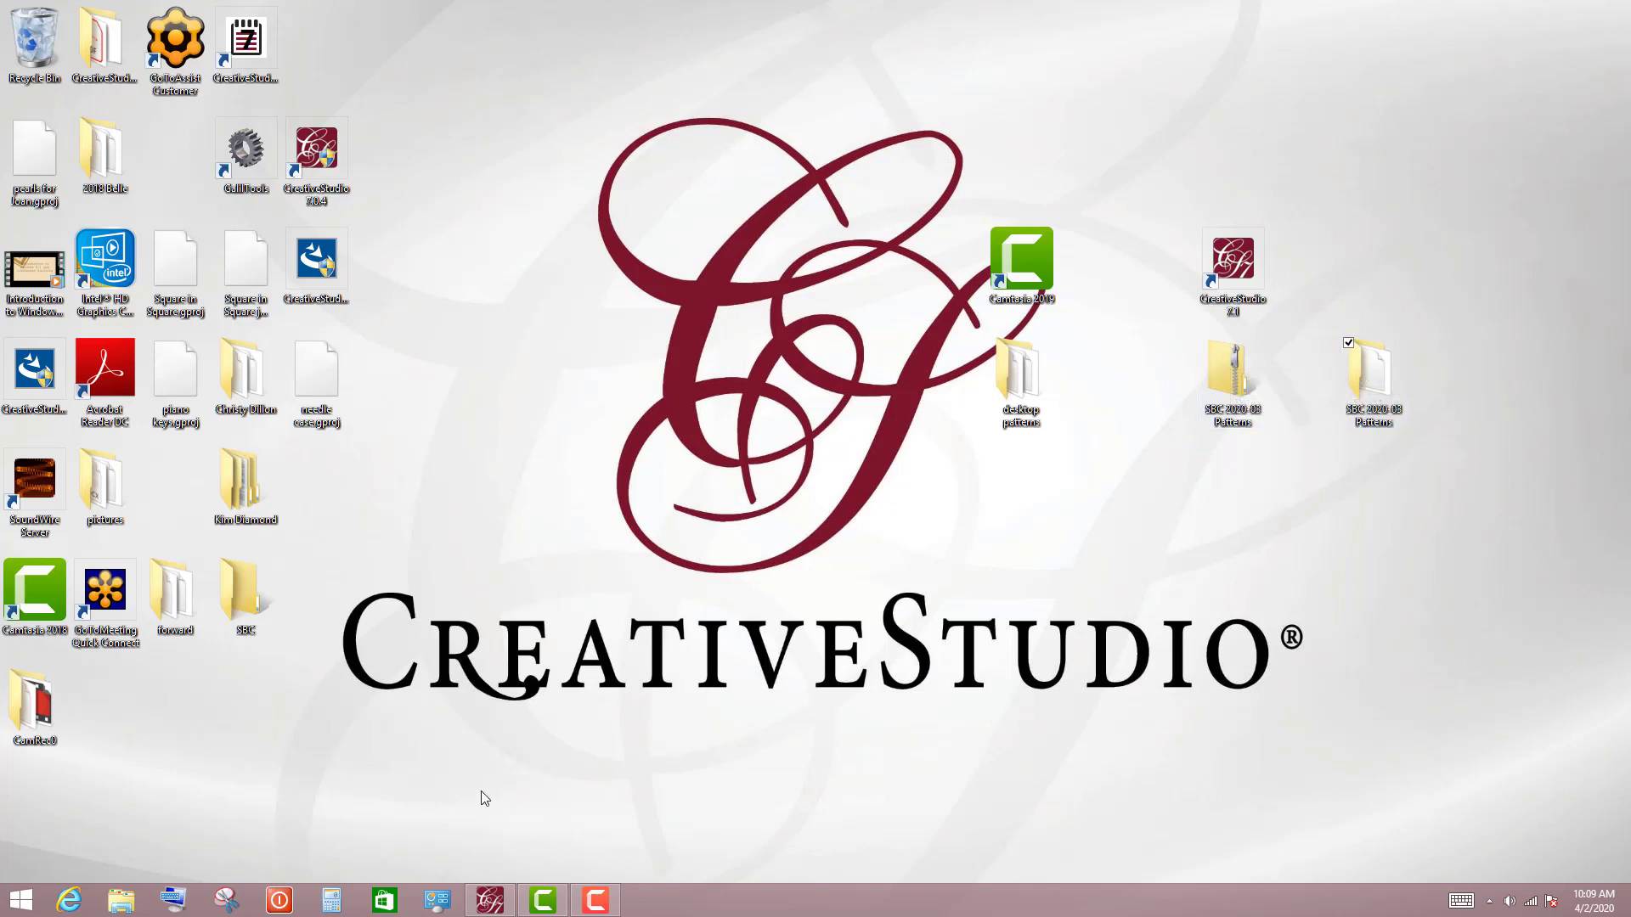
mouse_move(490, 900)
left_click(527, 845)
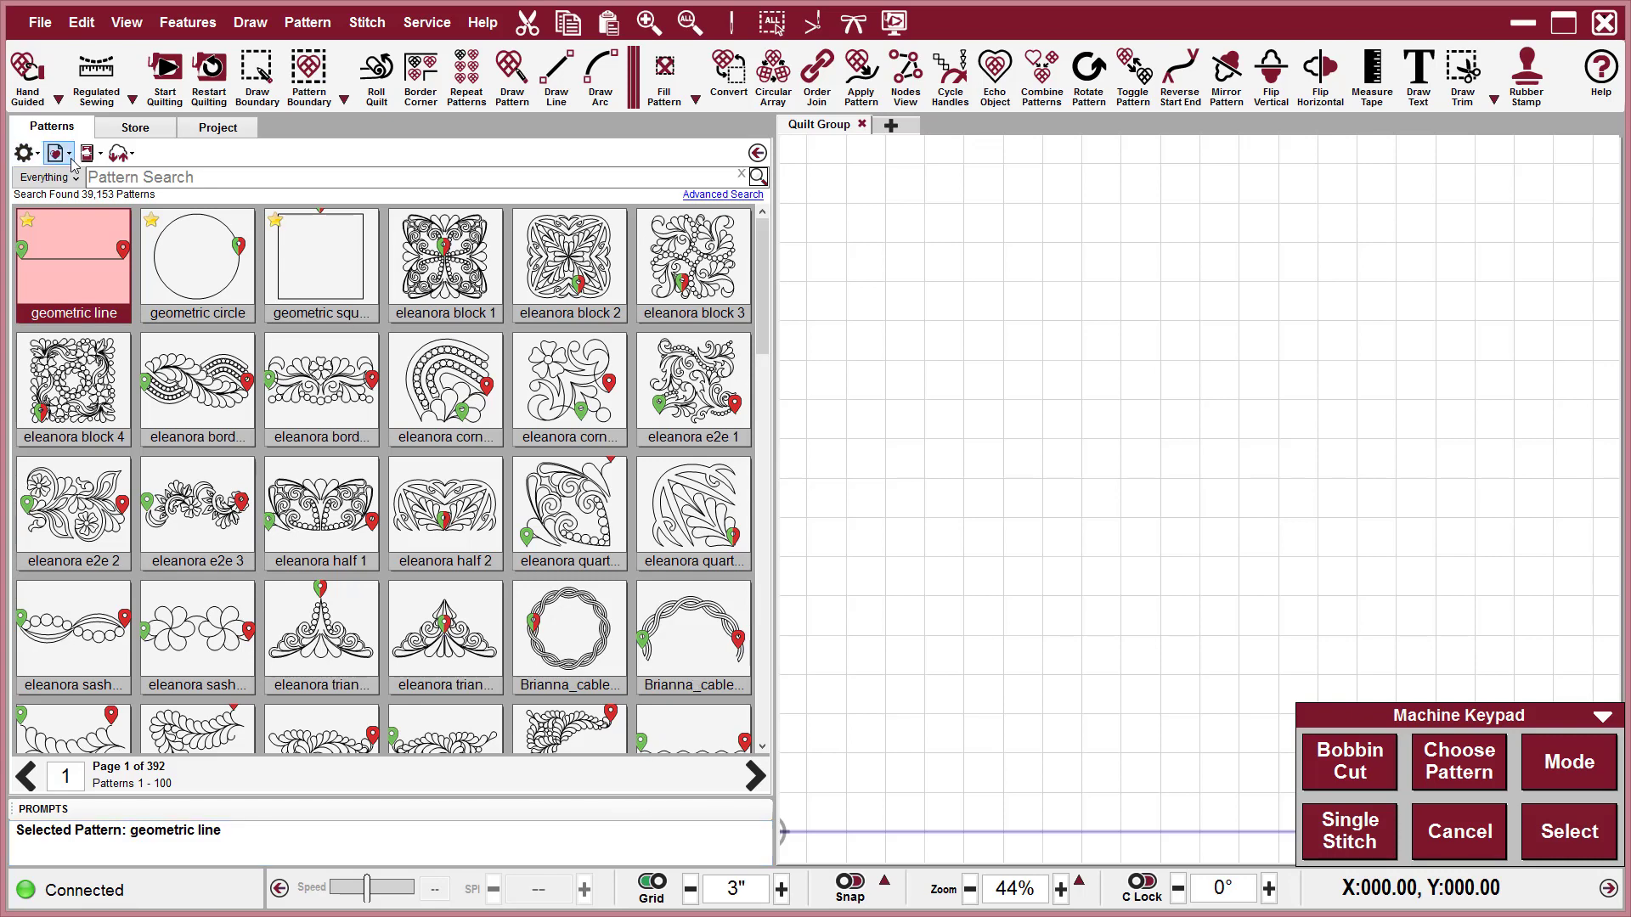
Step: Import Pattern Folder from 'SBC 2020-03 Patterns' and move the seven-pattern preview aside
left_click(69, 157)
left_click(70, 157)
left_click(70, 157)
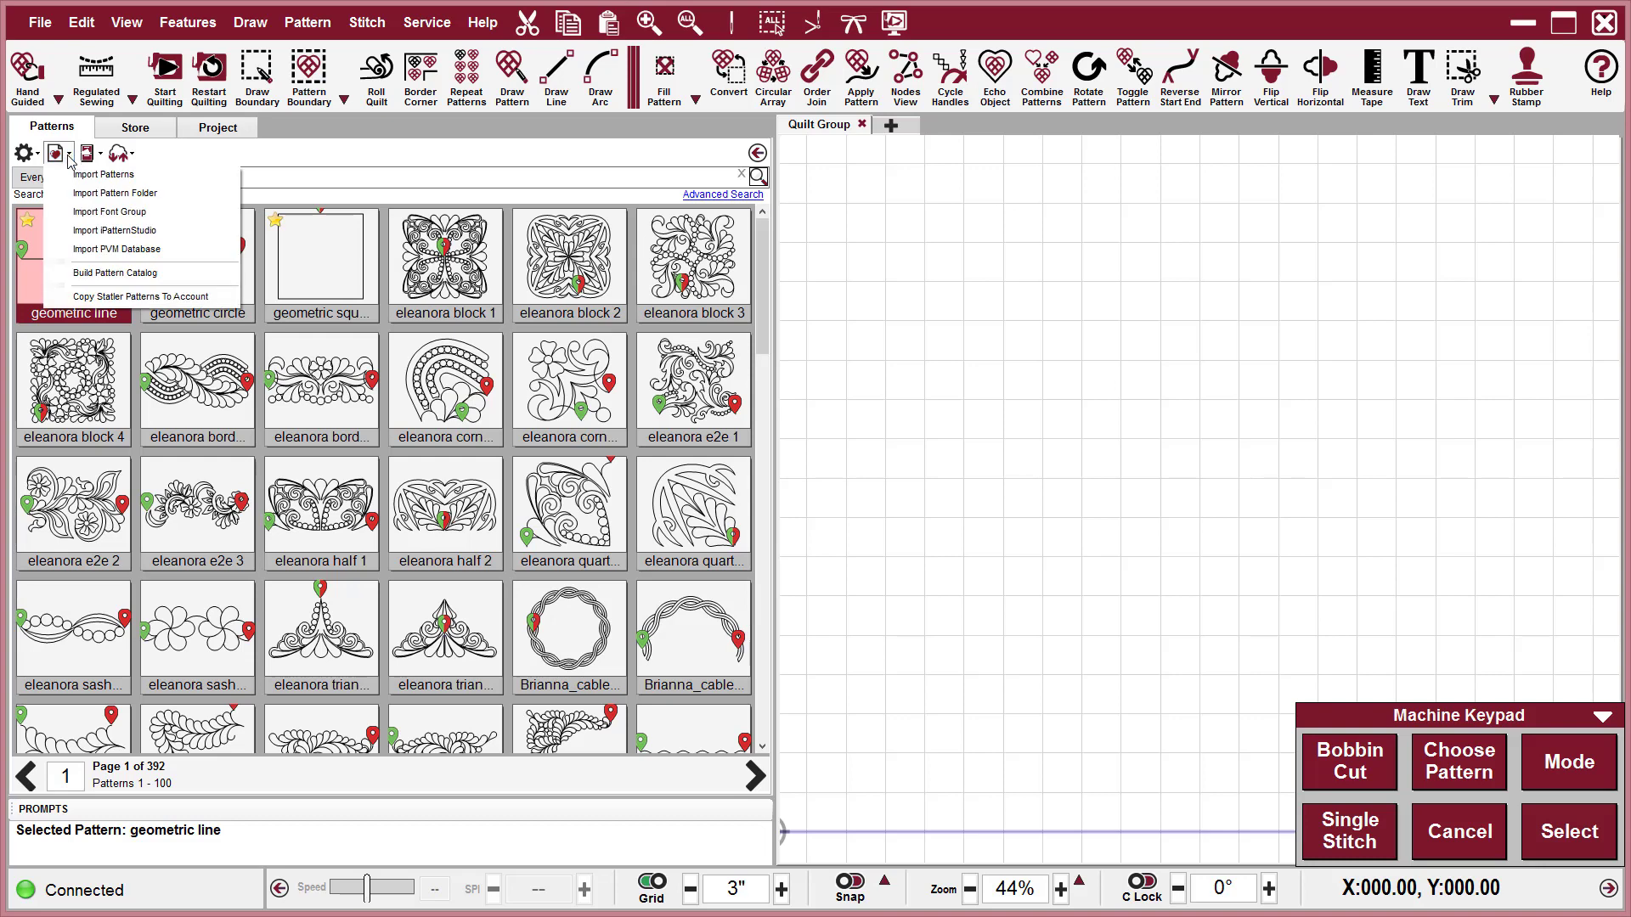
left_click(76, 194)
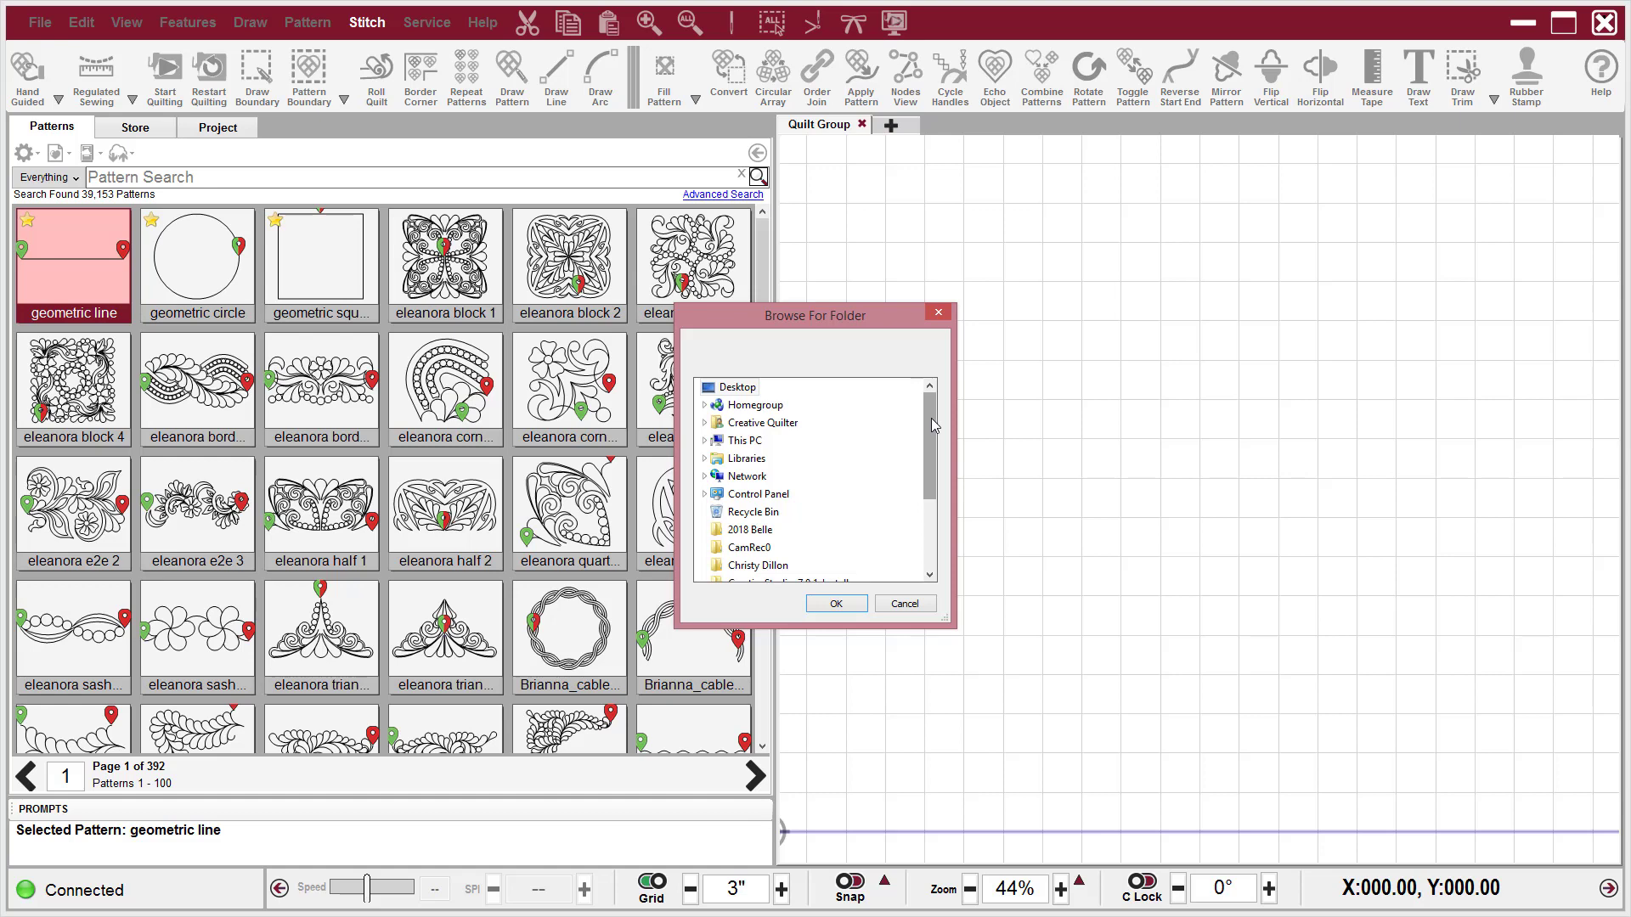
left_click_drag(931, 418, 934, 559)
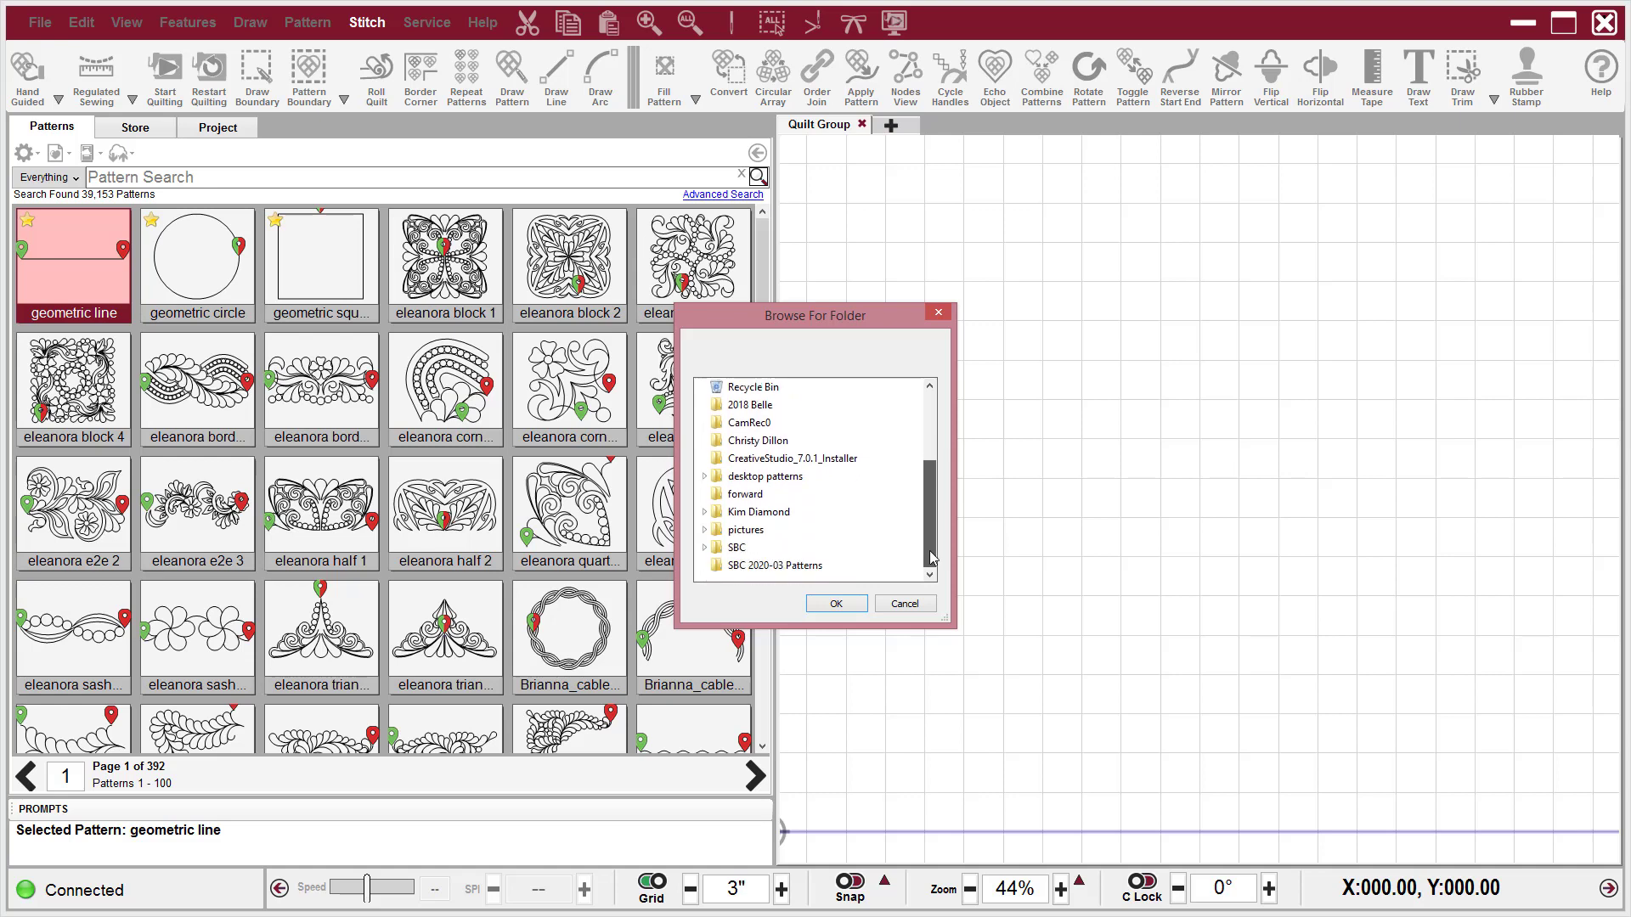
left_click(760, 568)
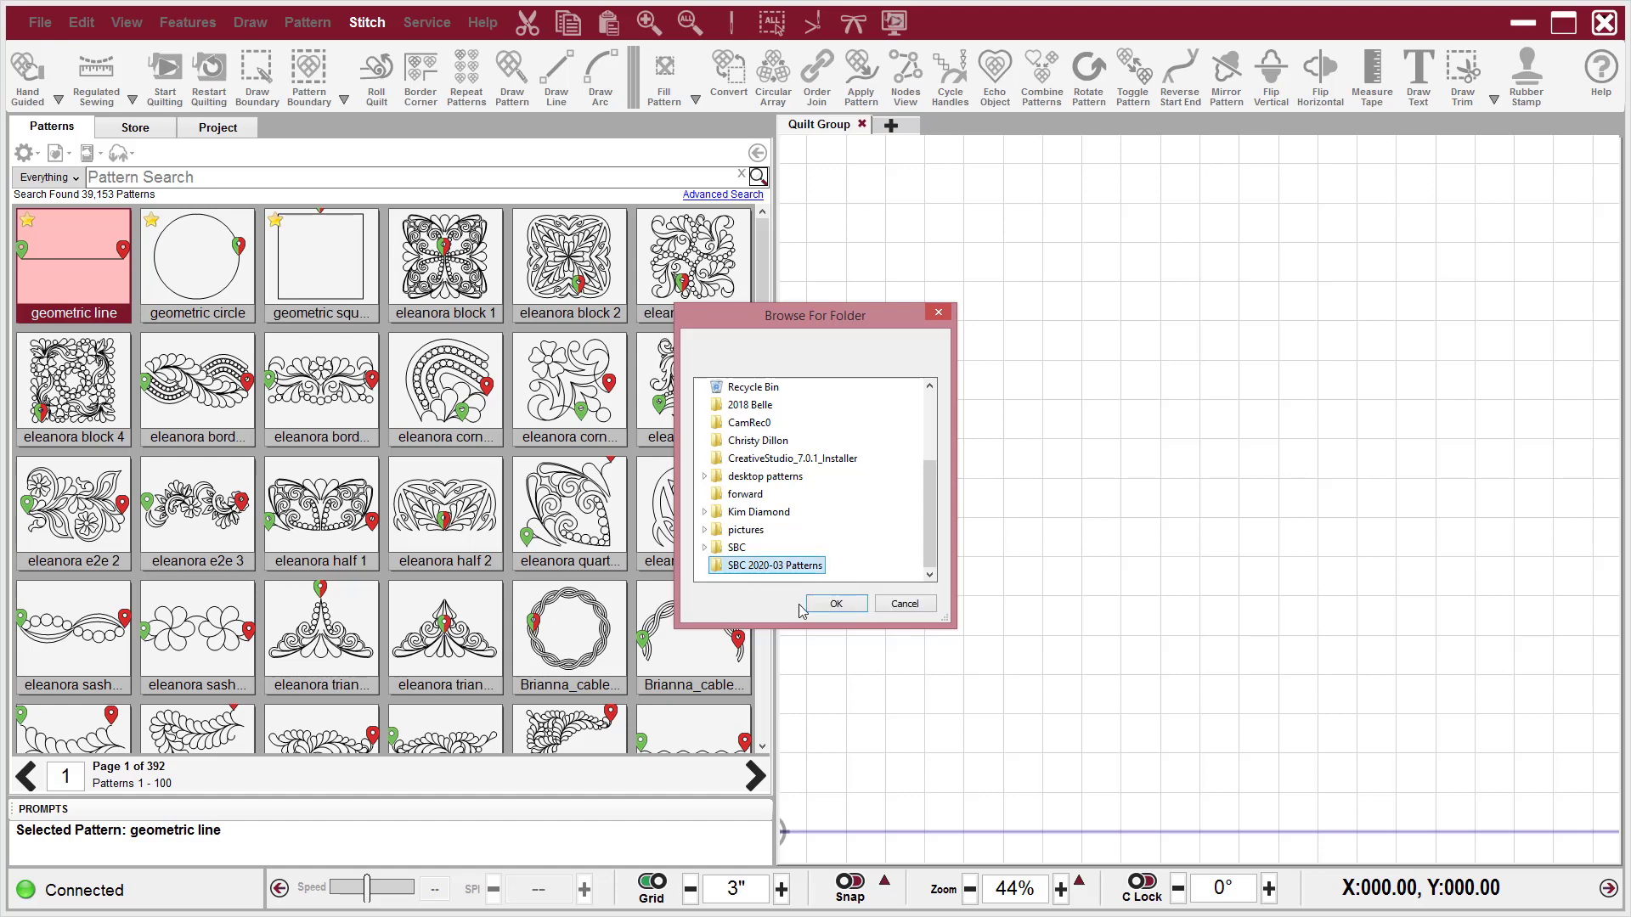
left_click(837, 605)
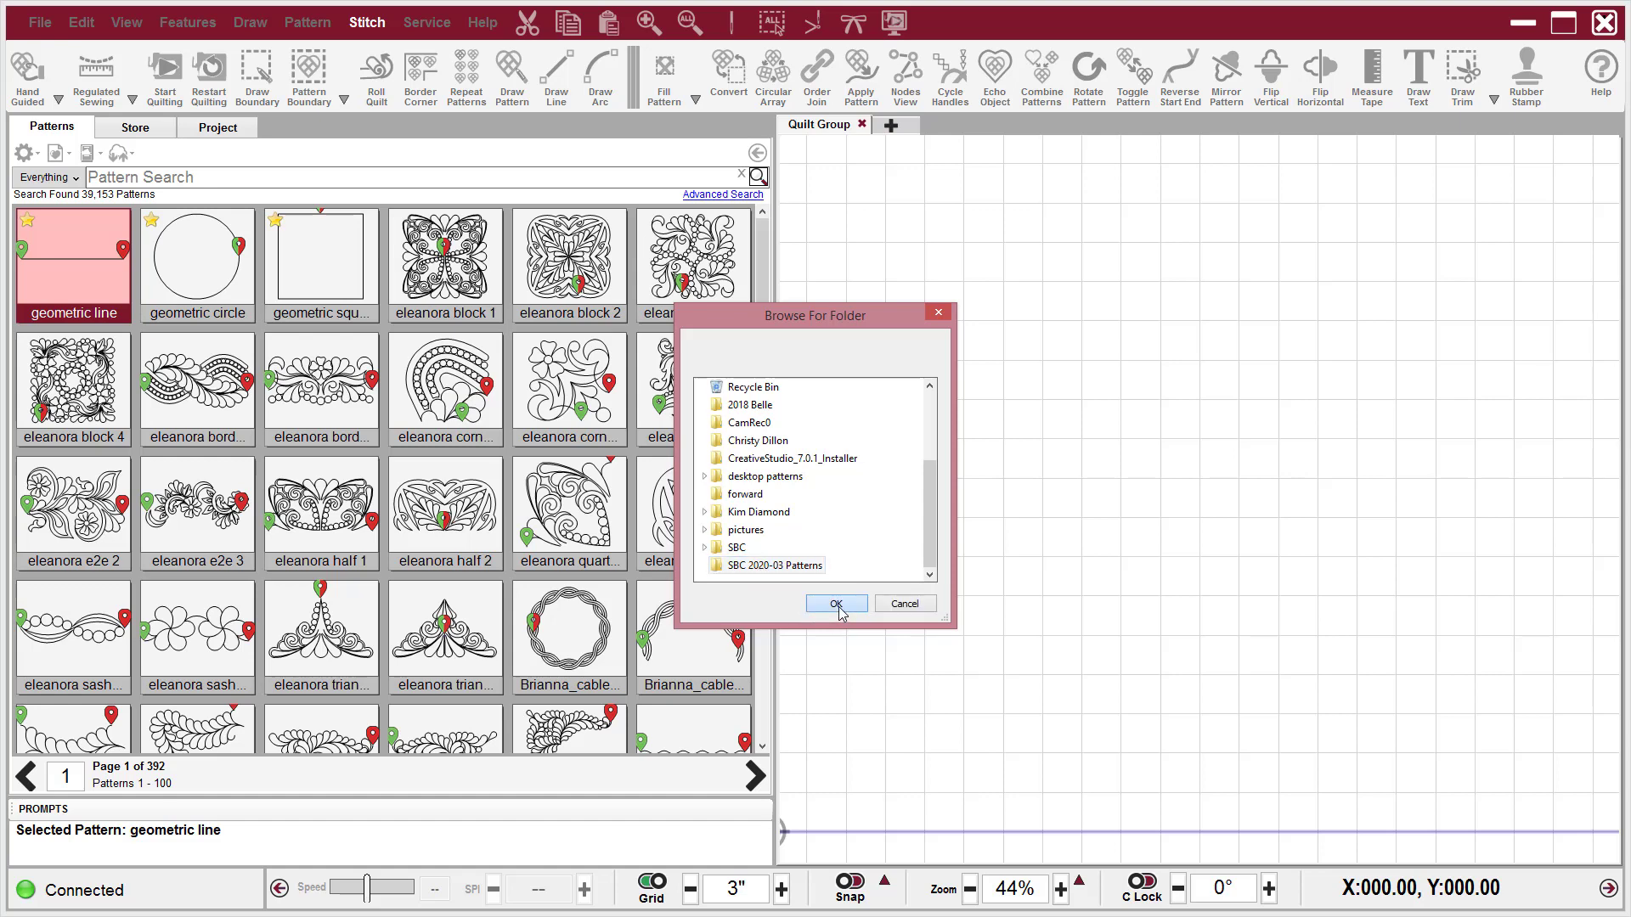
left_click_drag(525, 128, 898, 178)
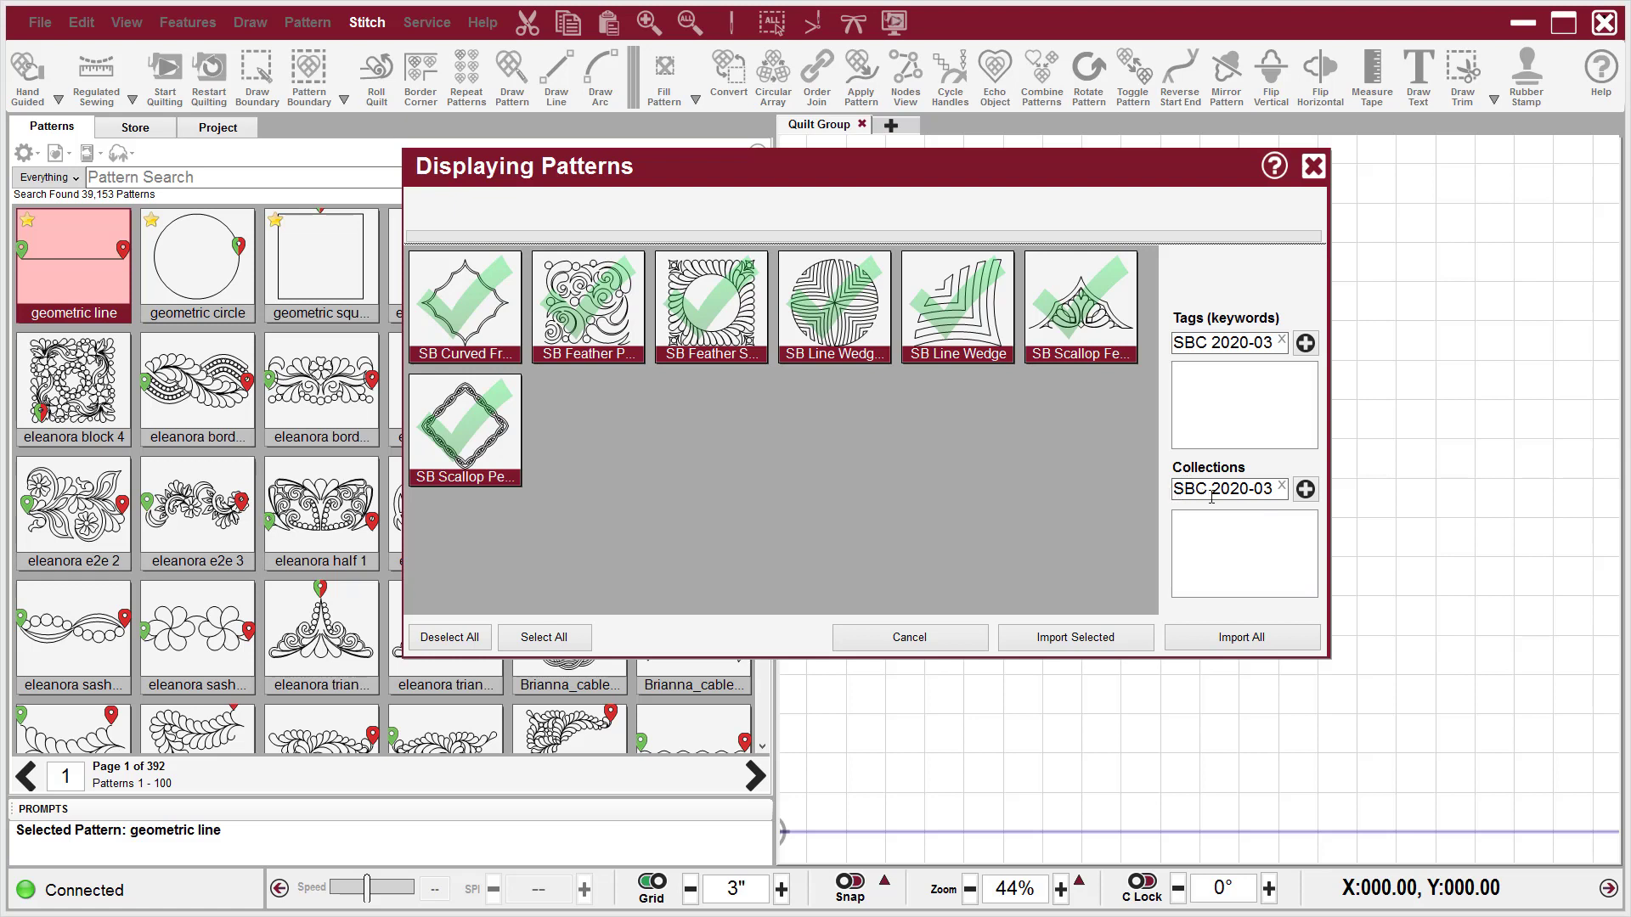
Step: Replace the SBC 2020-03 collection entry with an existing designer-named collection
left_click(1282, 487)
left_click(1207, 491)
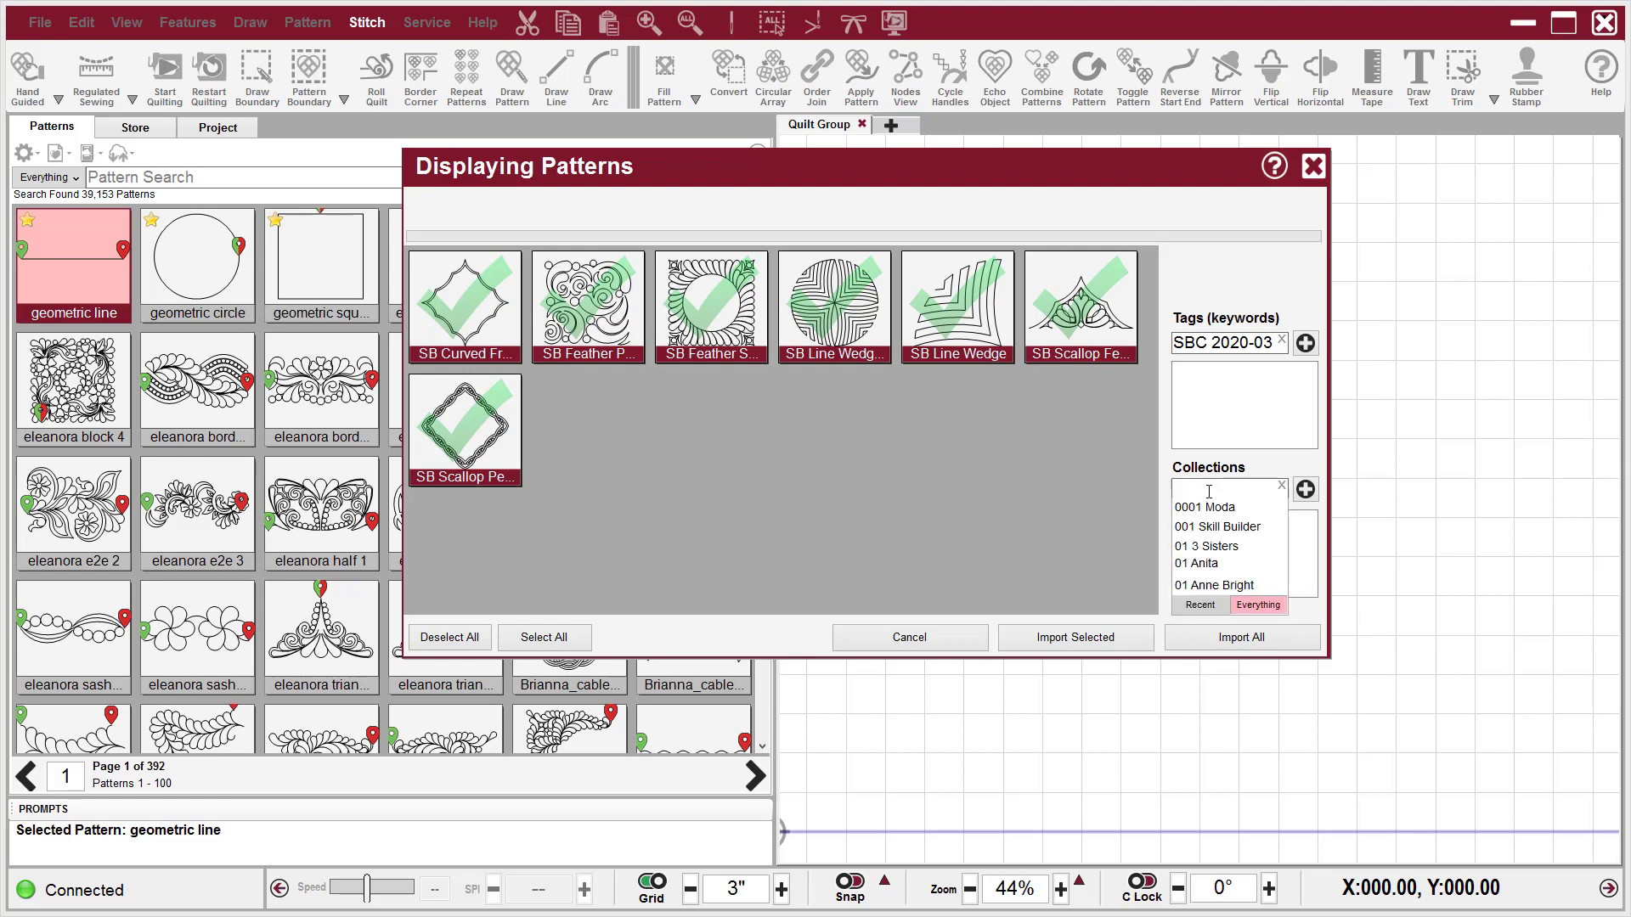
type("01 J")
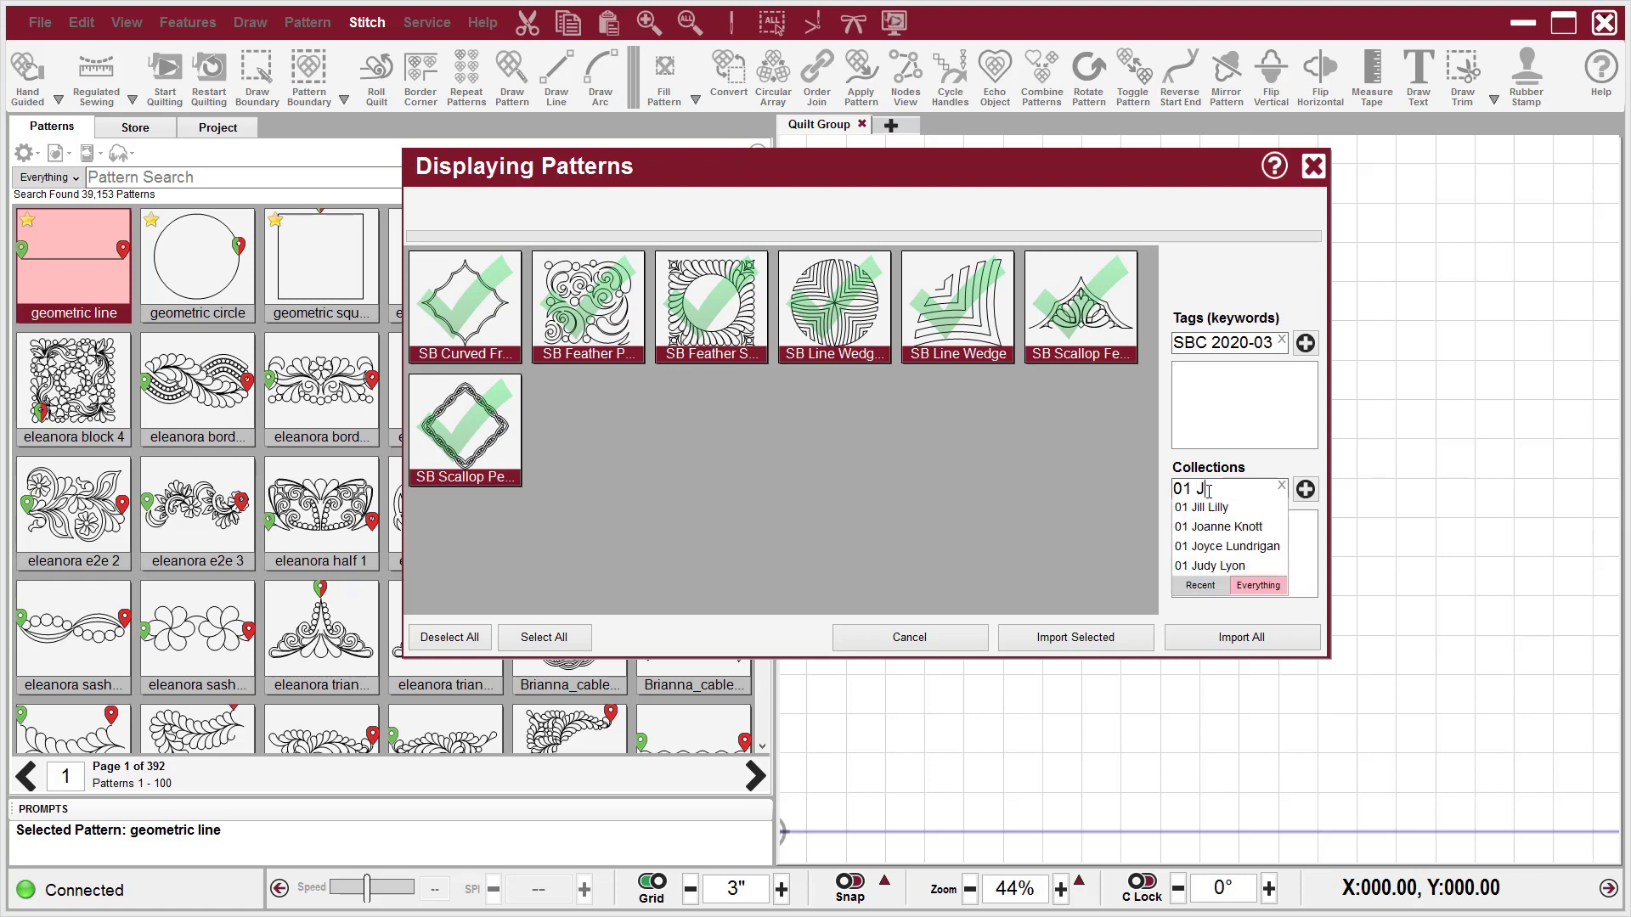
left_click(1232, 548)
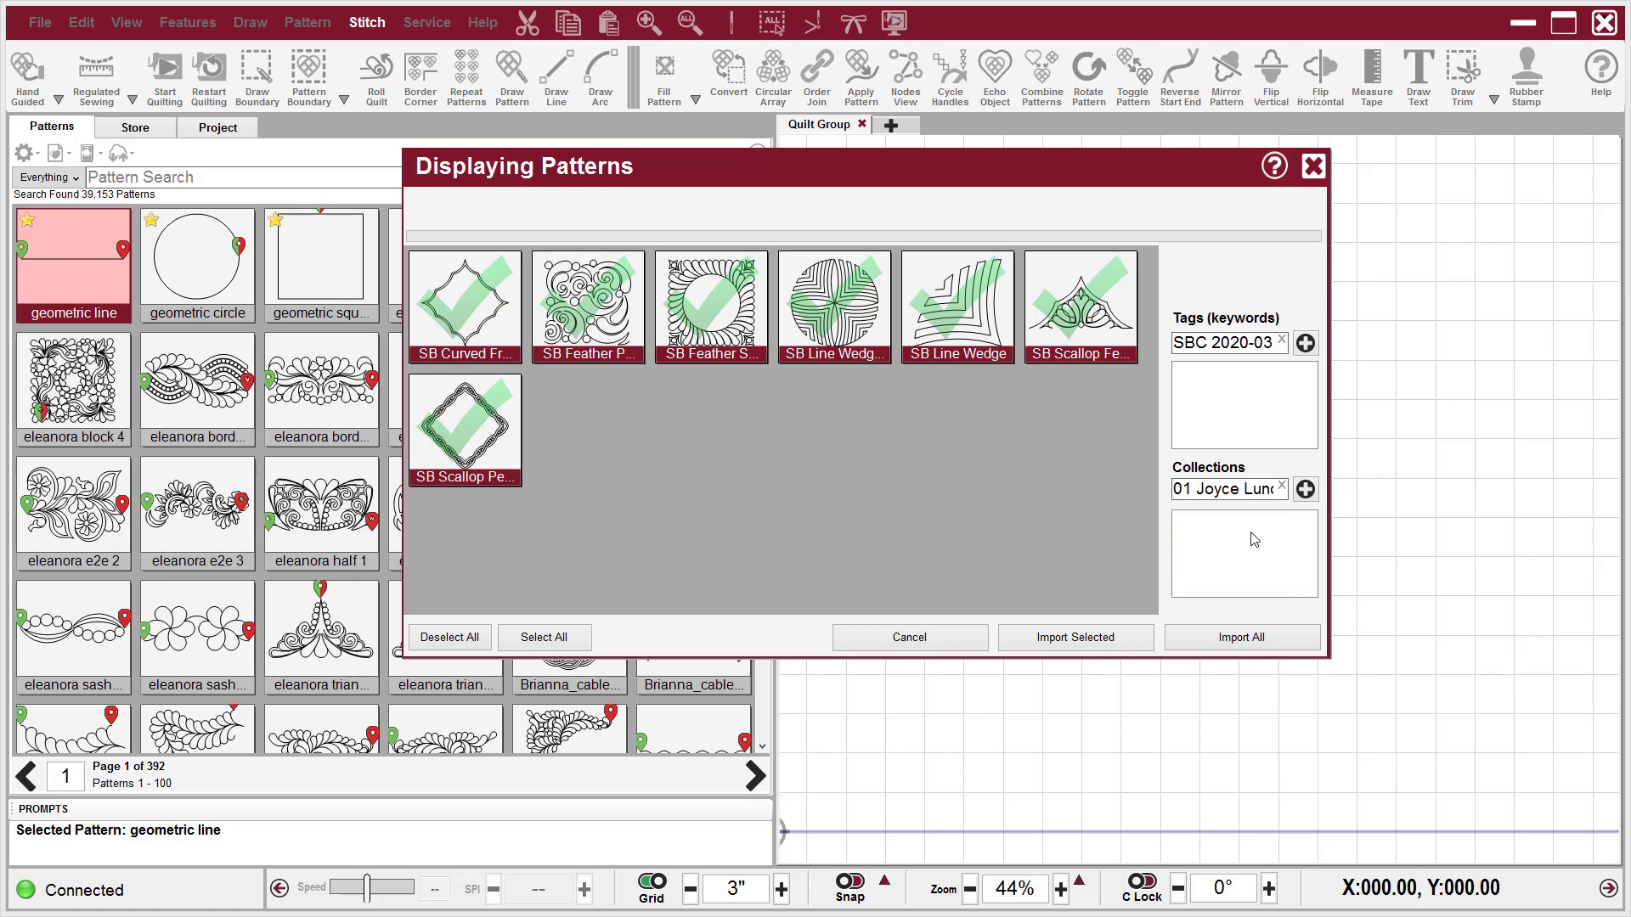
left_click(1305, 491)
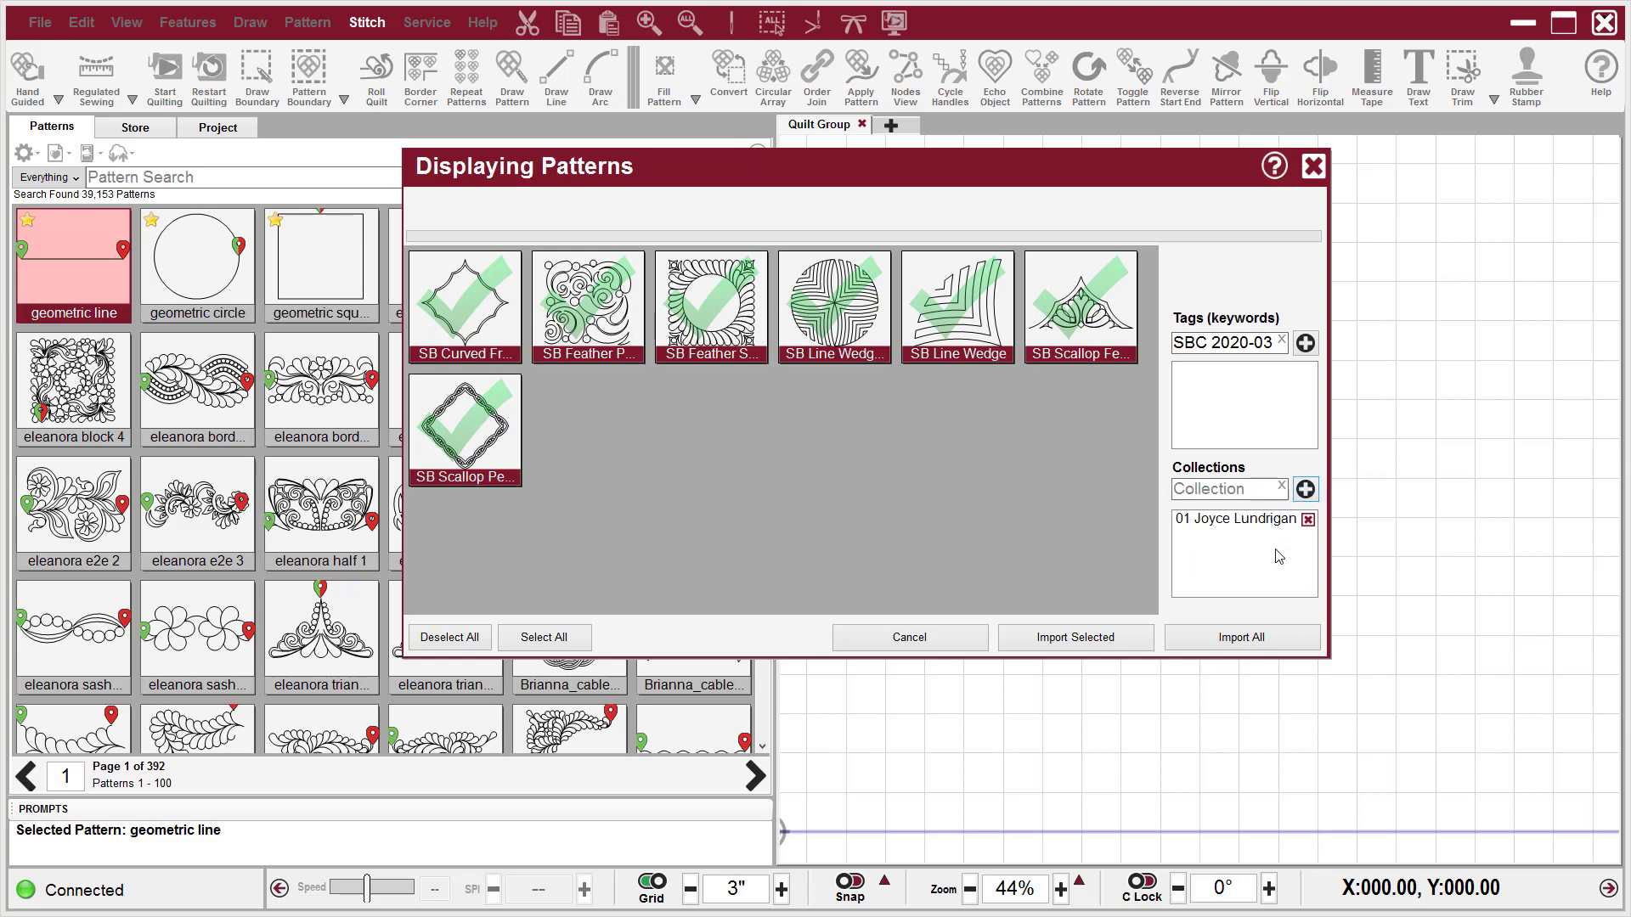
Step: Add the 001 Skill Builder and SBC 2003 collections, then import all seven patterns
left_click(1262, 488)
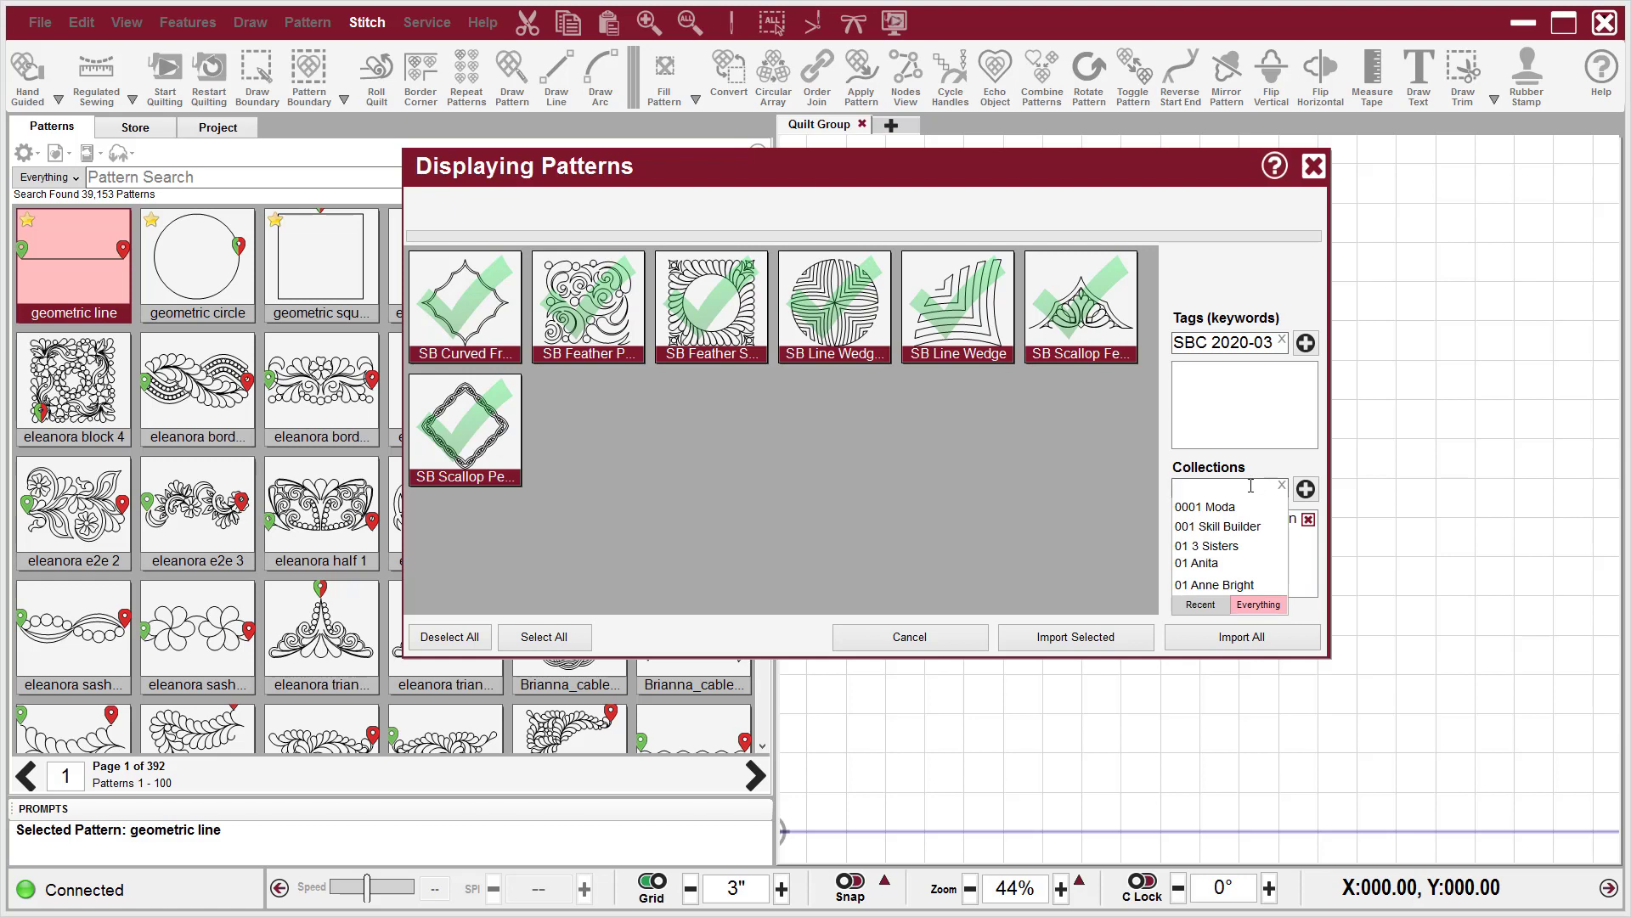
left_click(1226, 528)
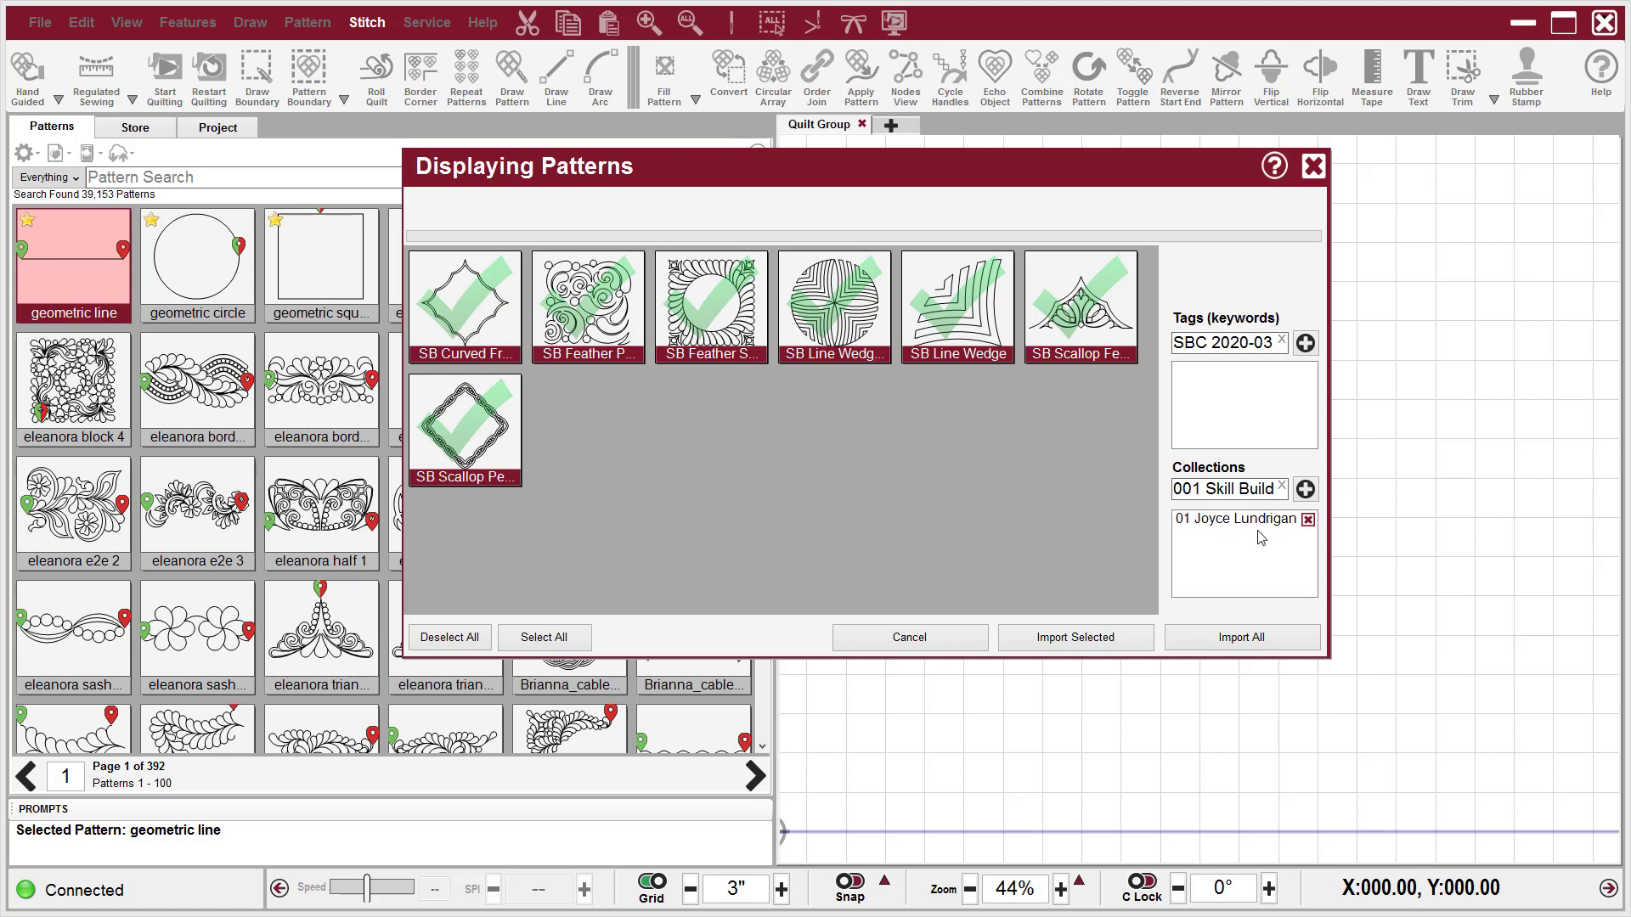
left_click(1306, 490)
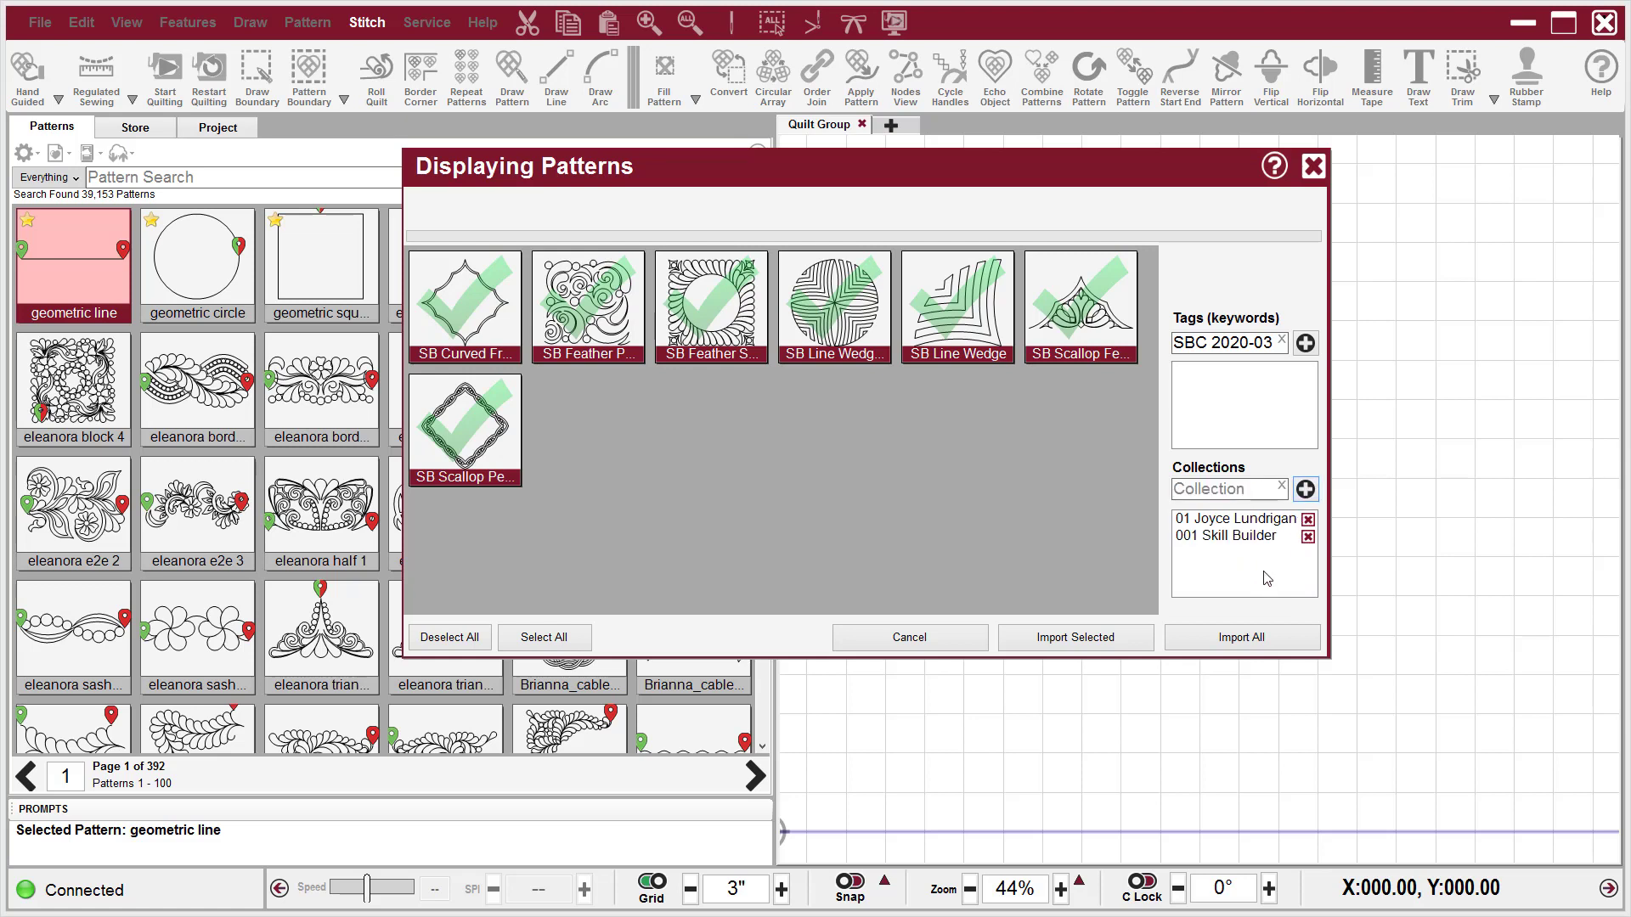
left_click(1192, 489)
type("SBC")
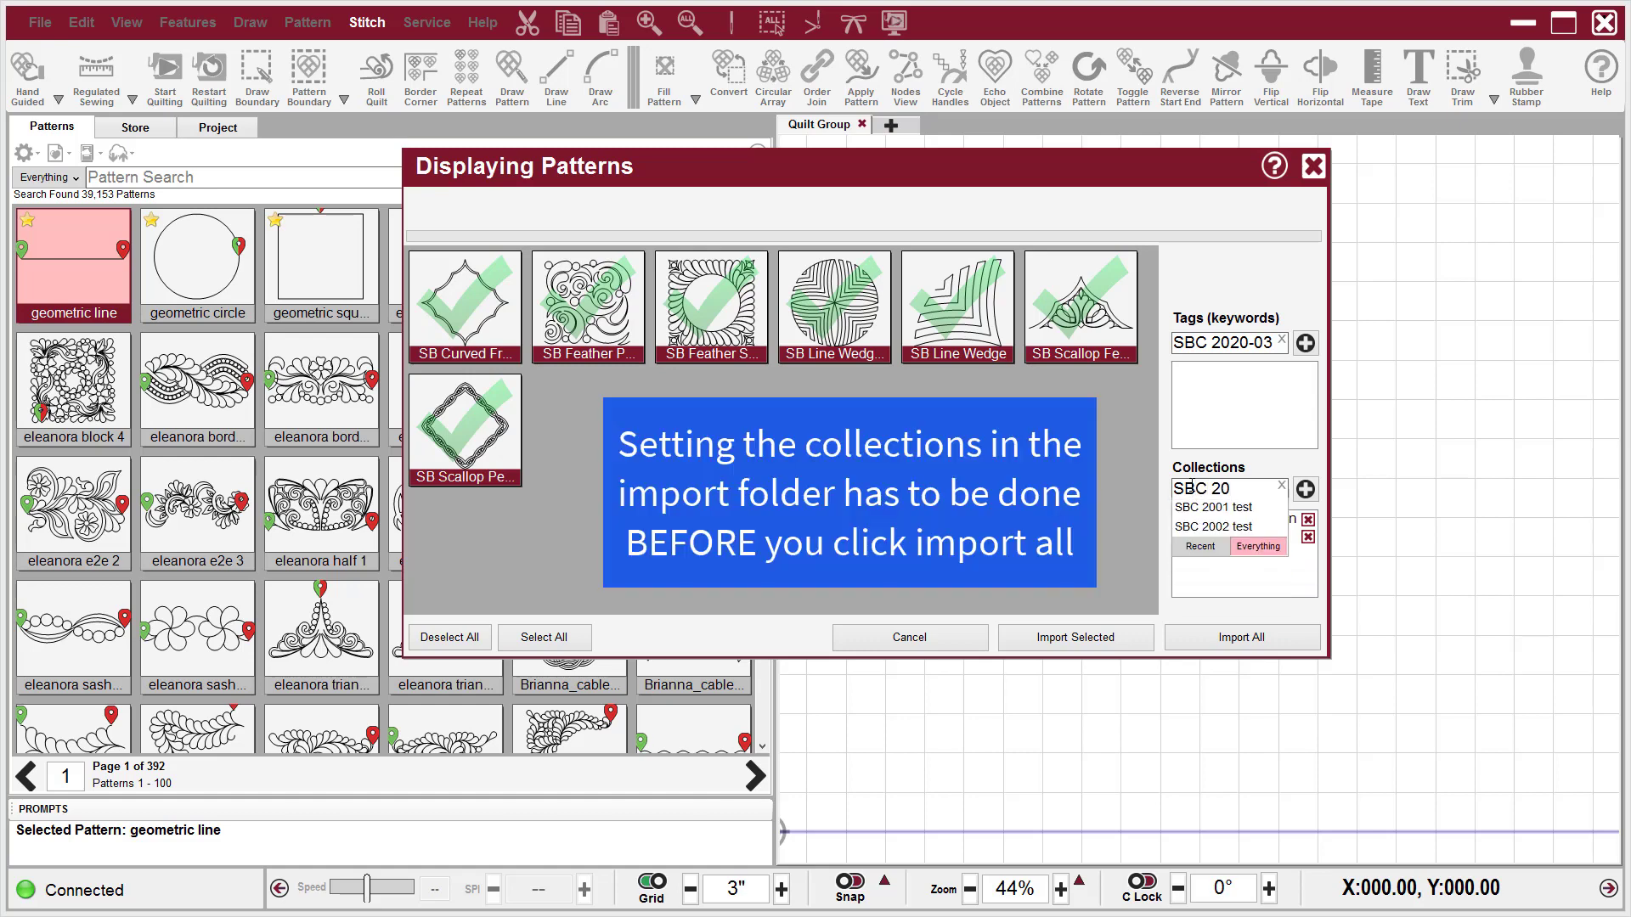
type(" 2003")
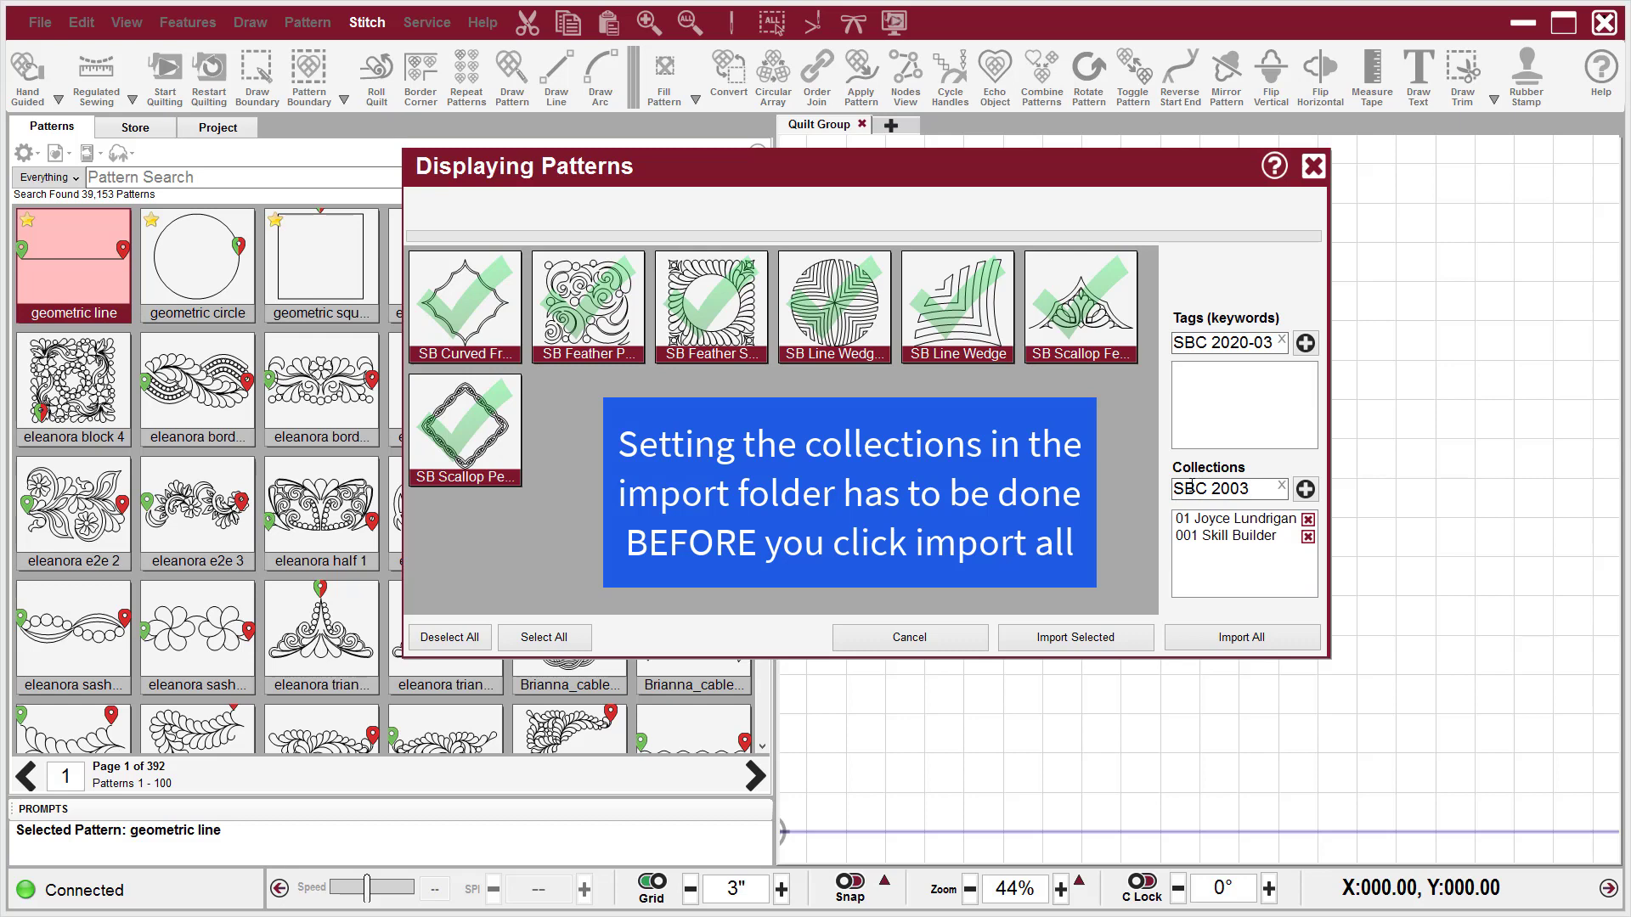
left_click(1305, 490)
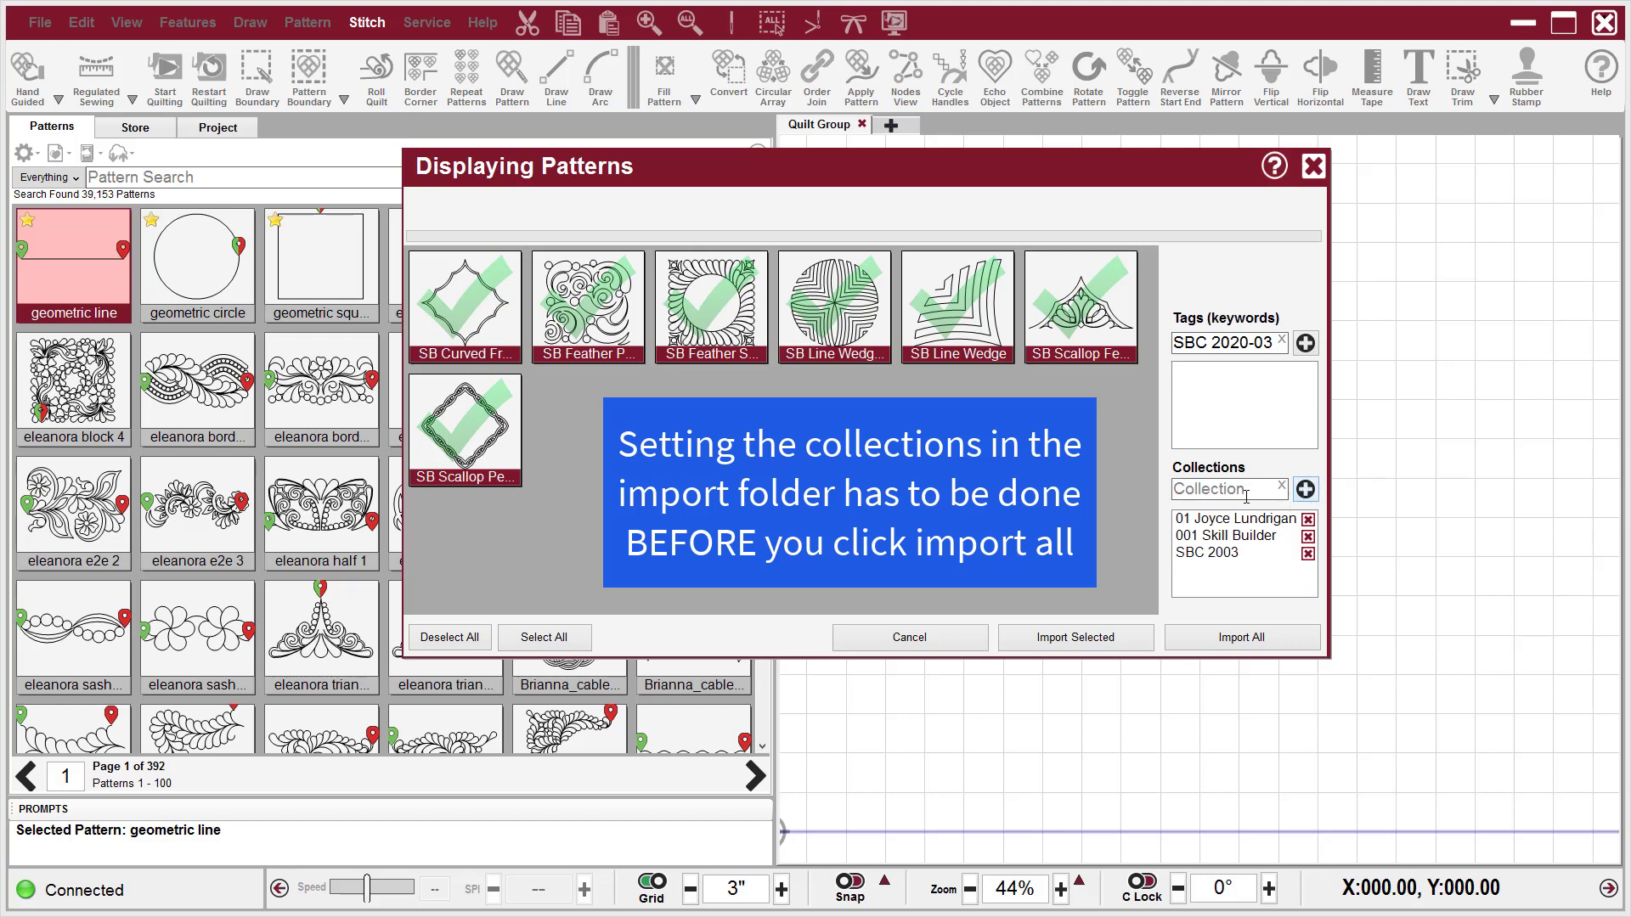
left_click(1240, 638)
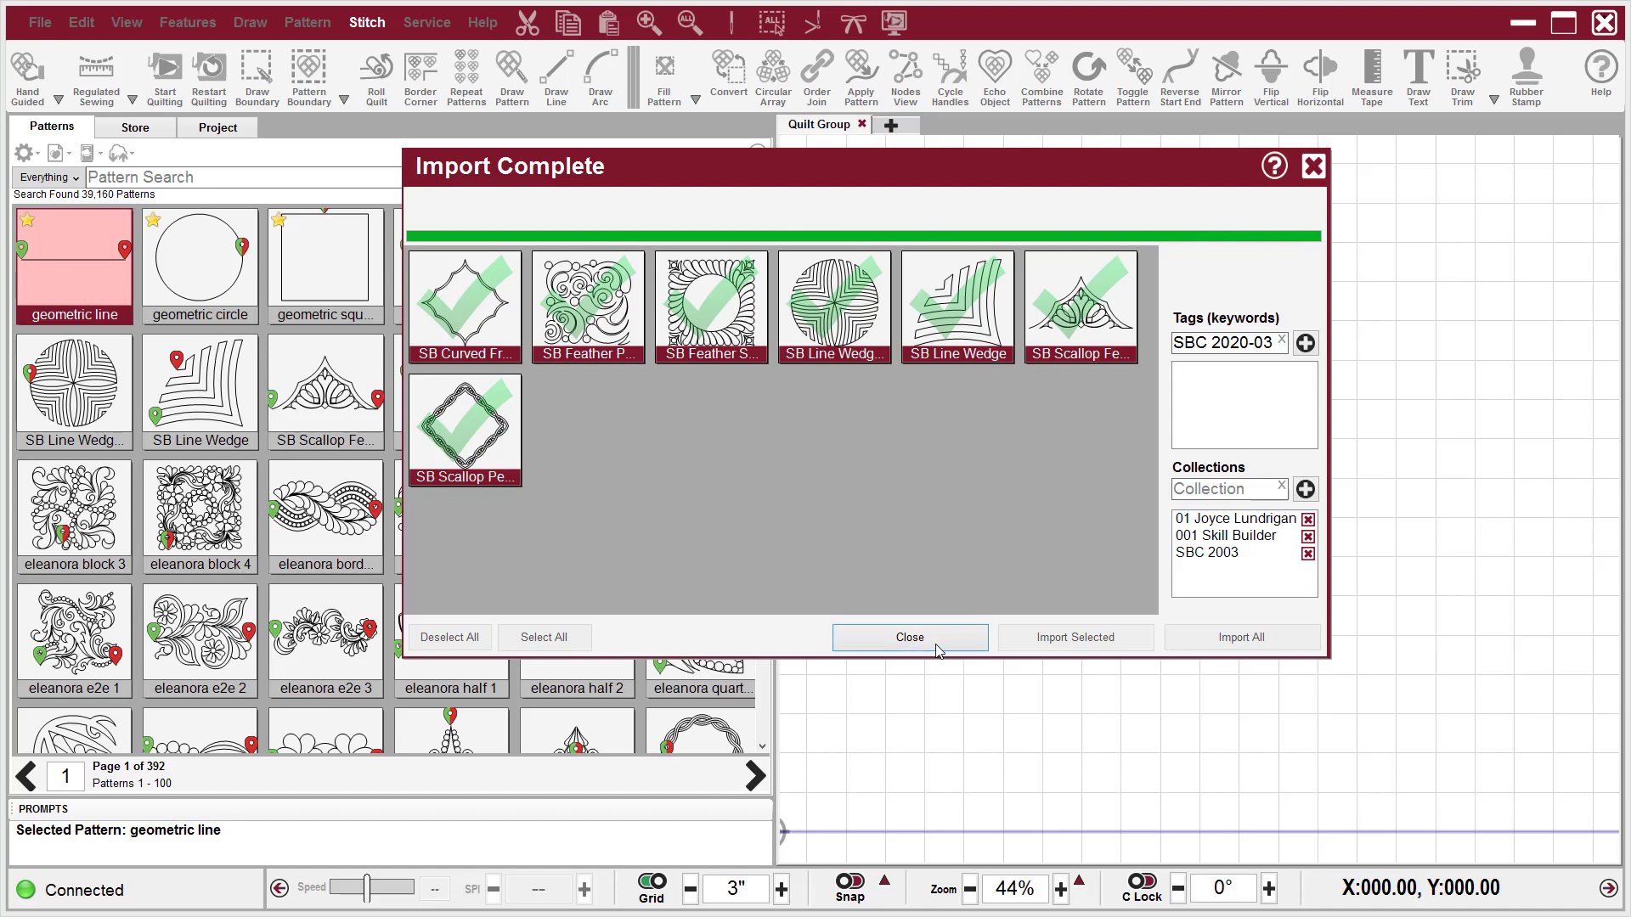
Step: Close the results, sort newest first, and select SB Curved Frame and SB Scallop Pearl Frame
left_click(910, 637)
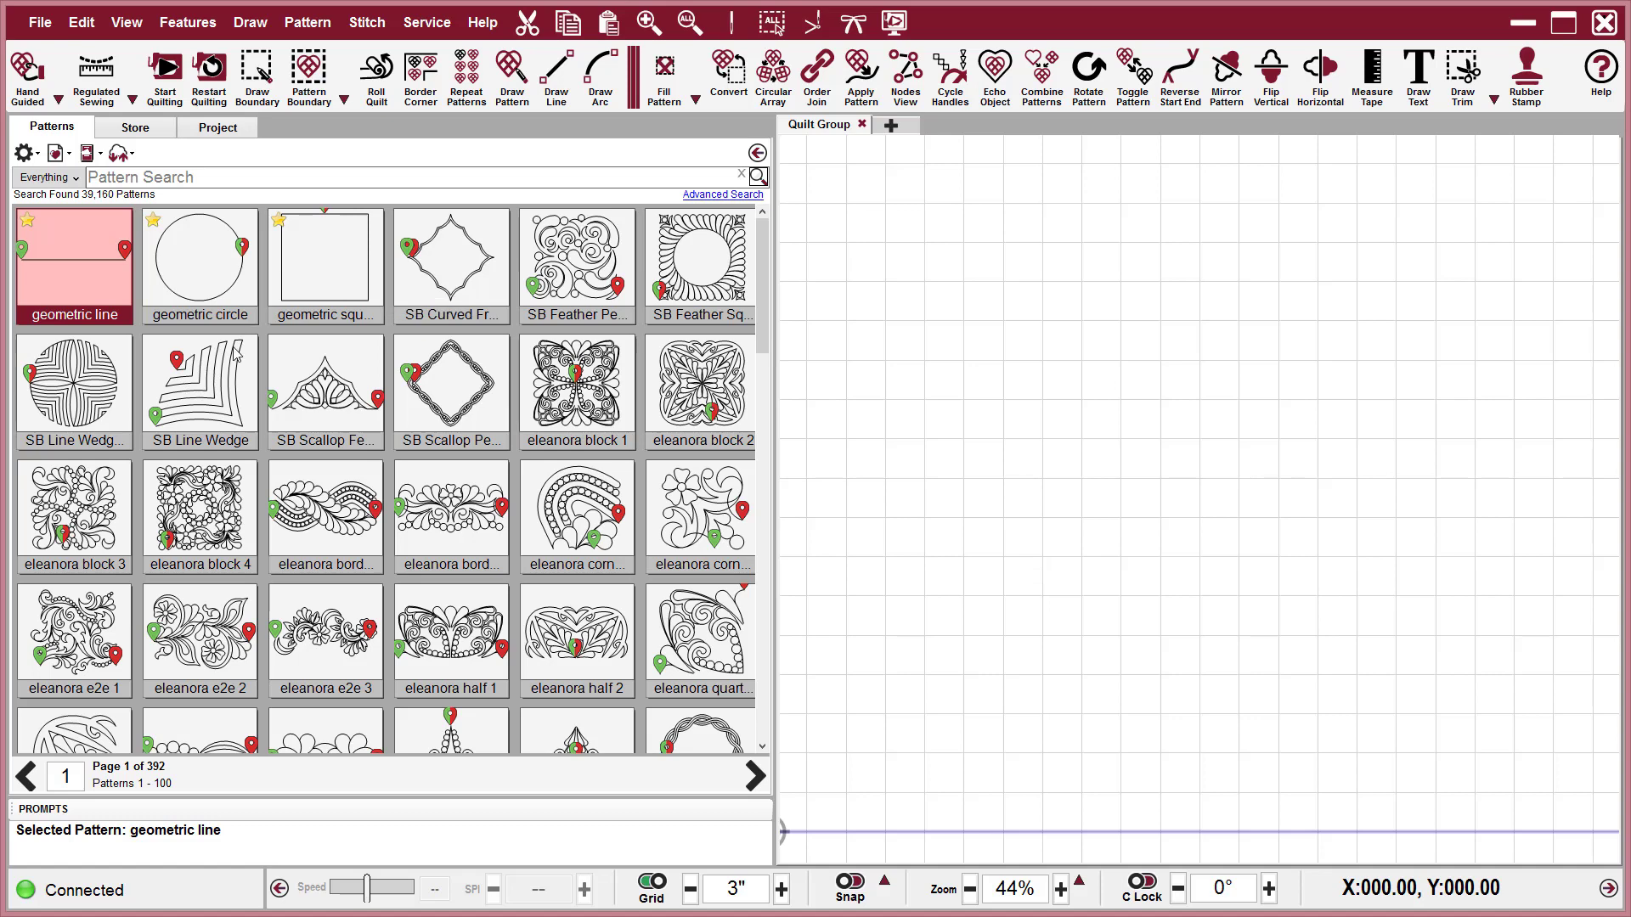
left_click(28, 154)
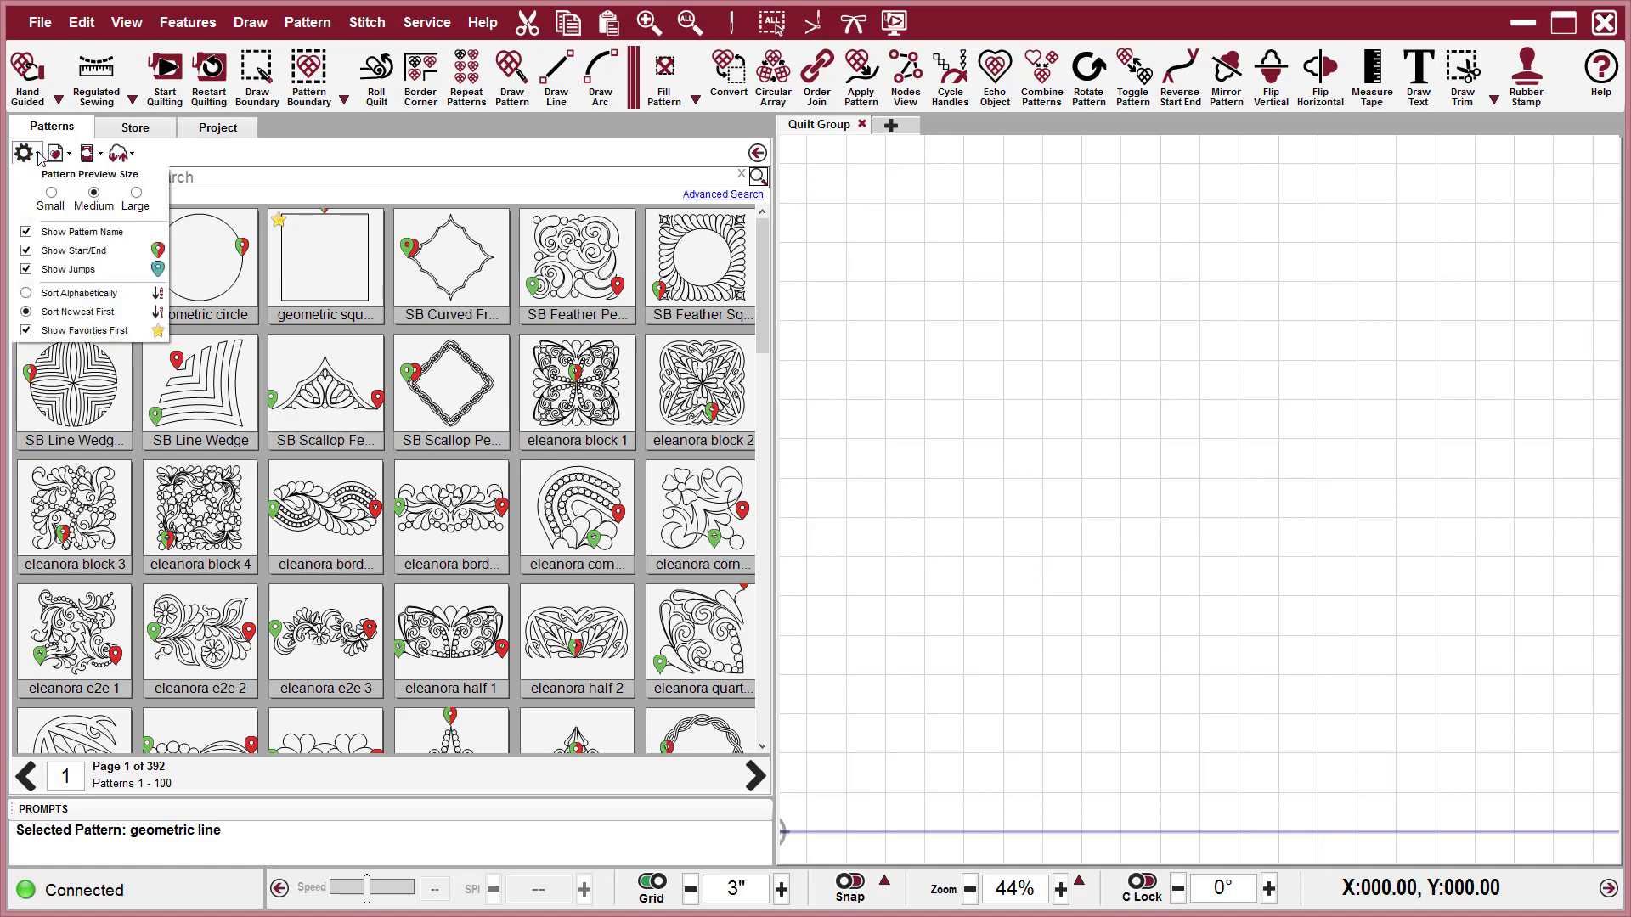
left_click(76, 313)
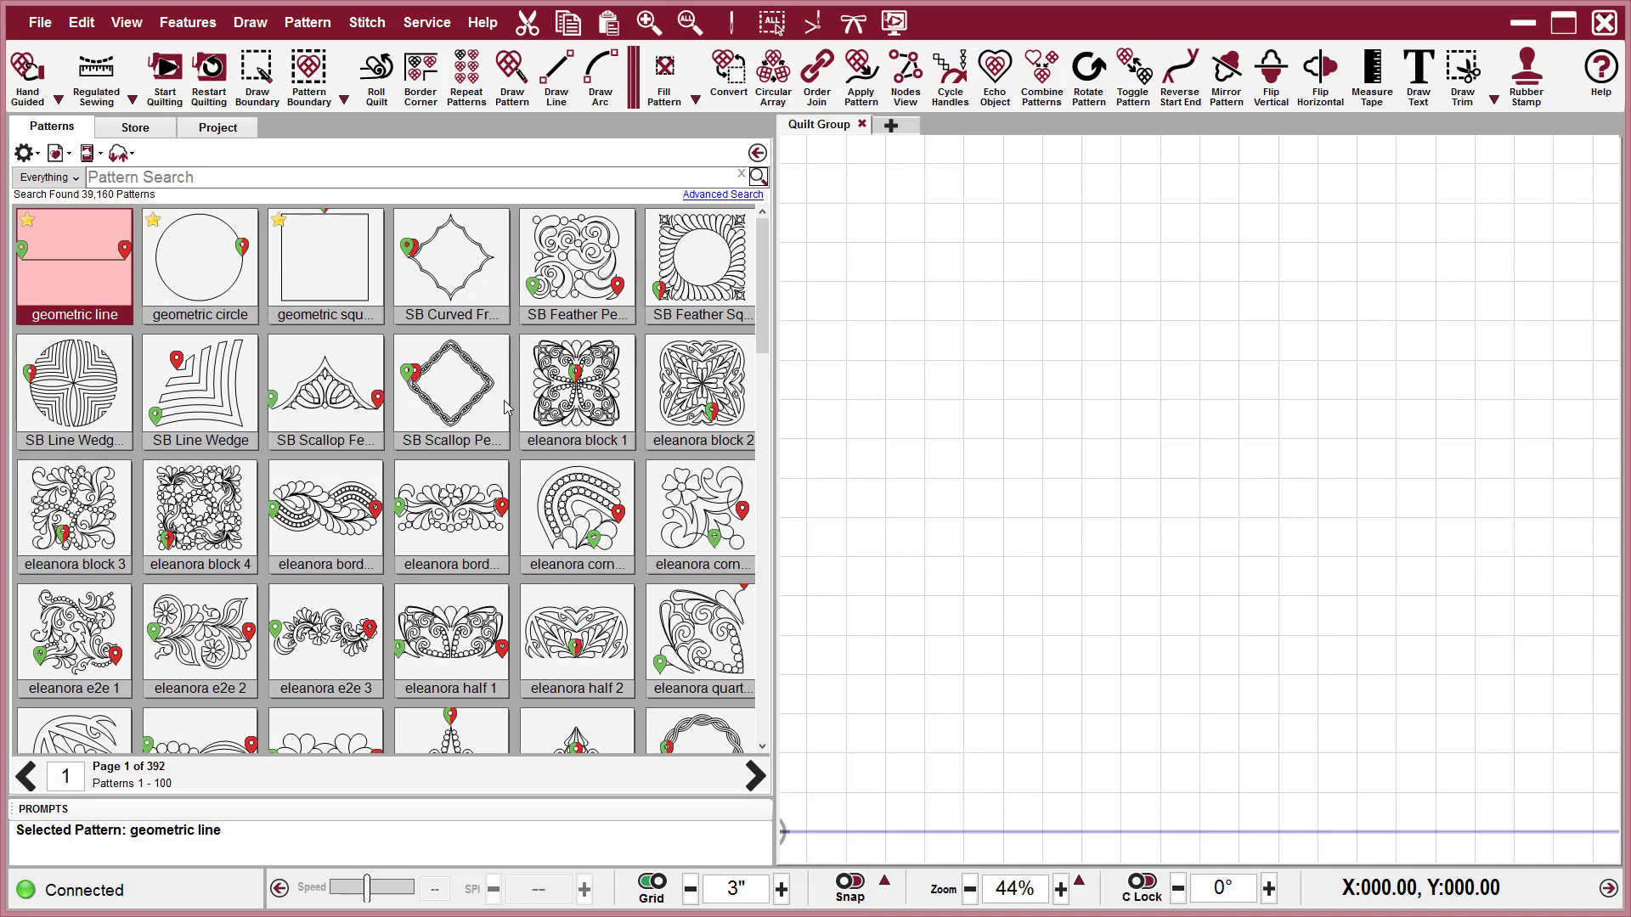
left_click(467, 269)
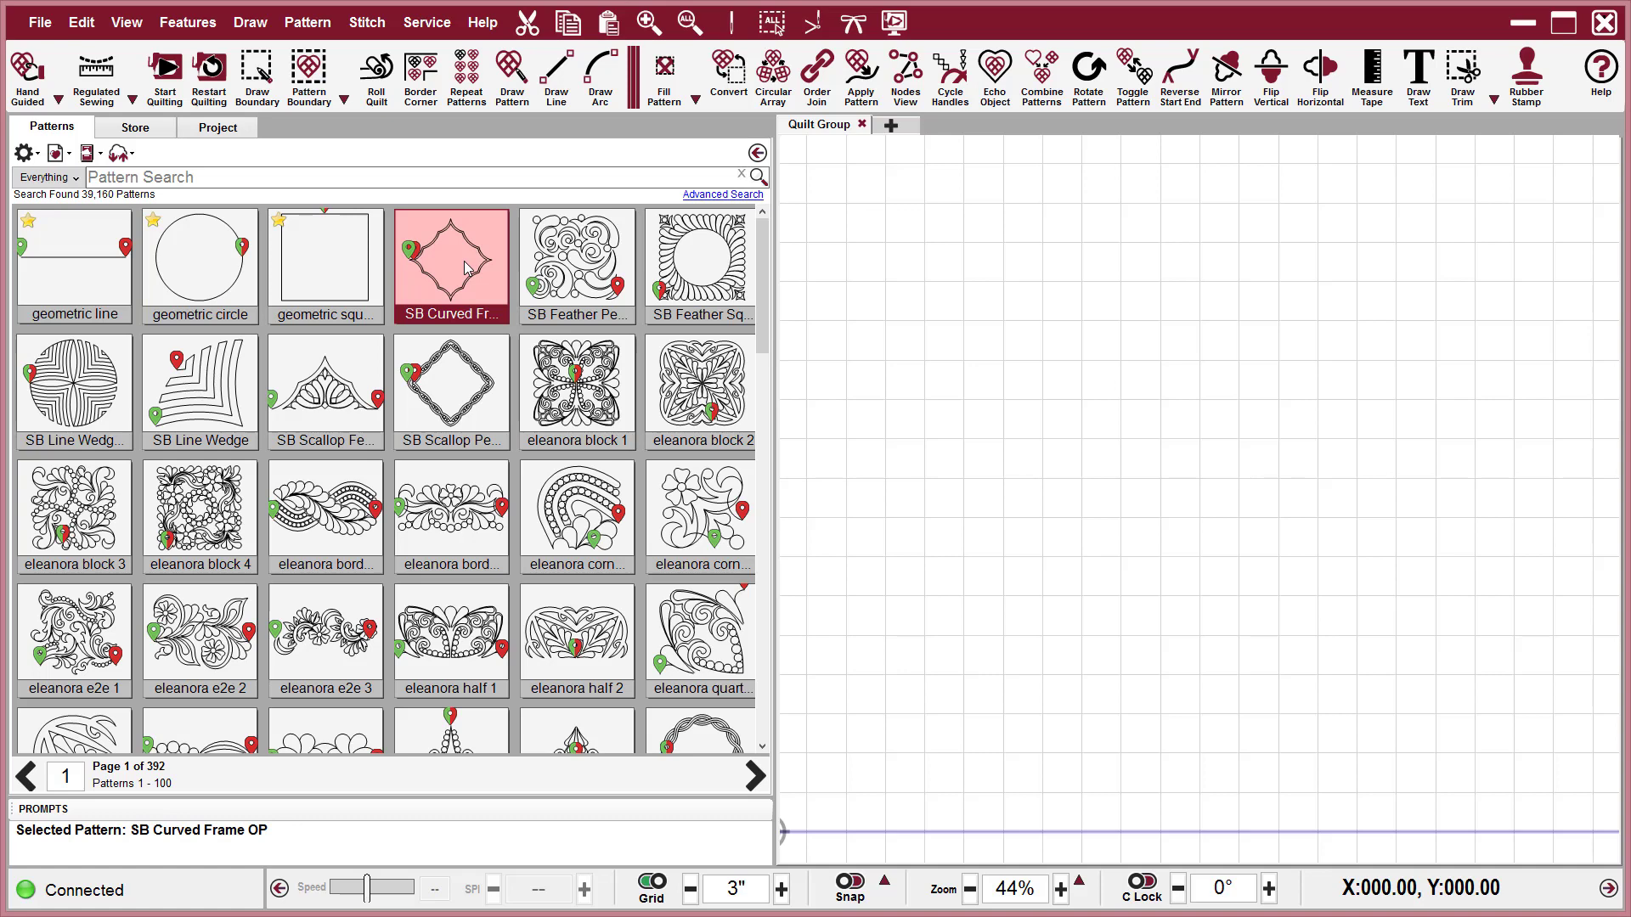
left_click(451, 374, "ctrl")
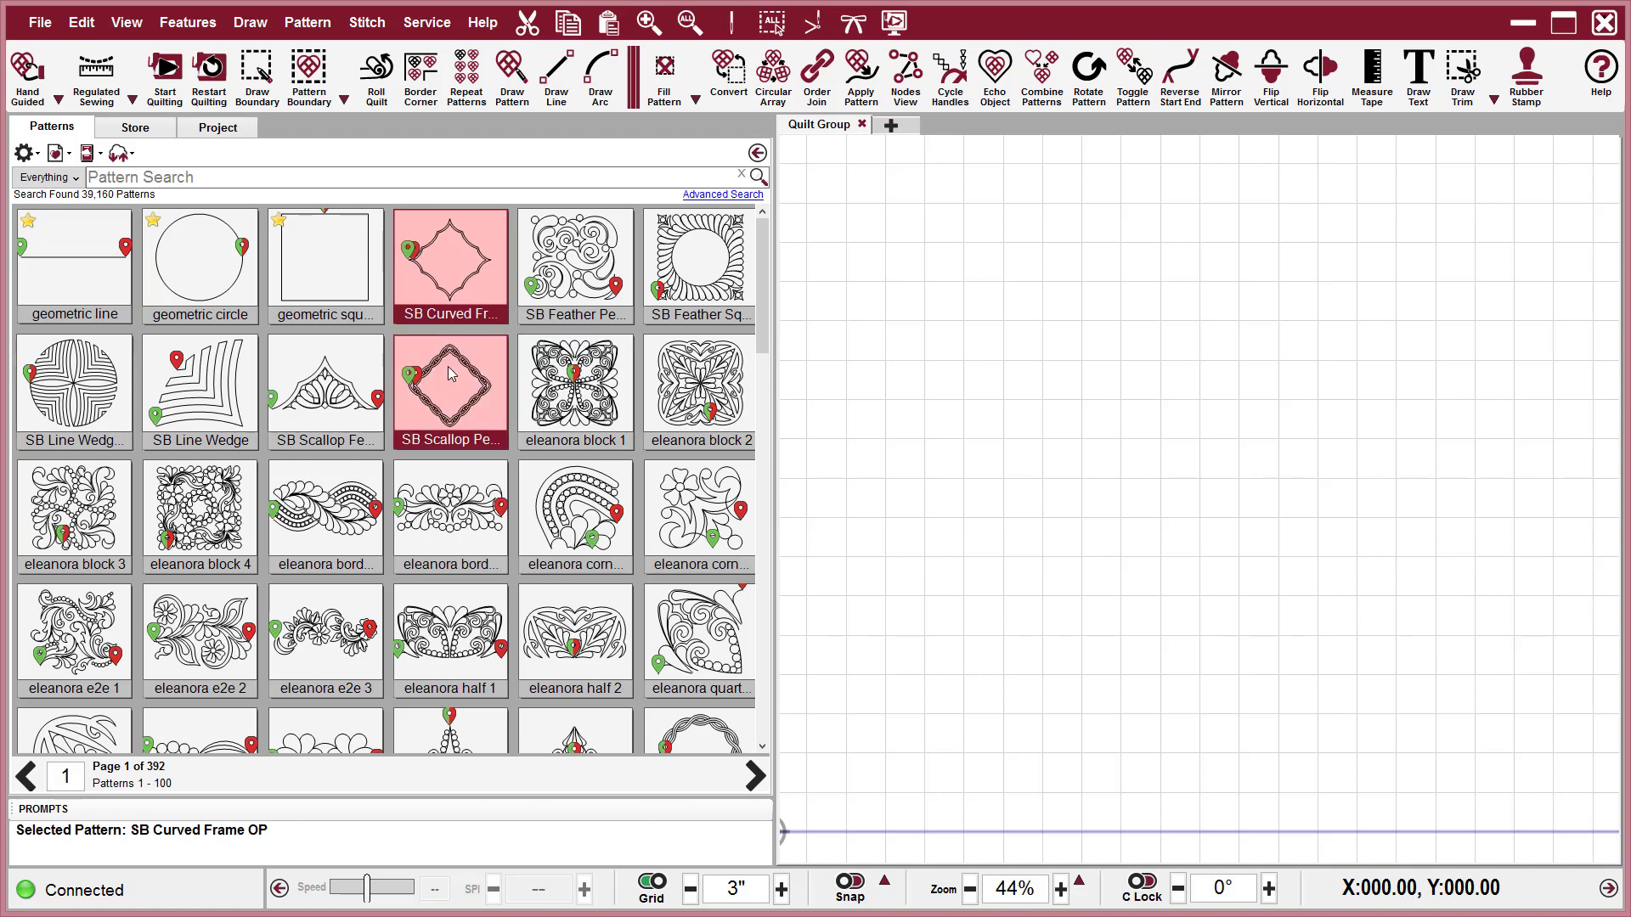
Step: Add the existing 'frame' tag to both selected frame patterns and save
right_click(451, 374)
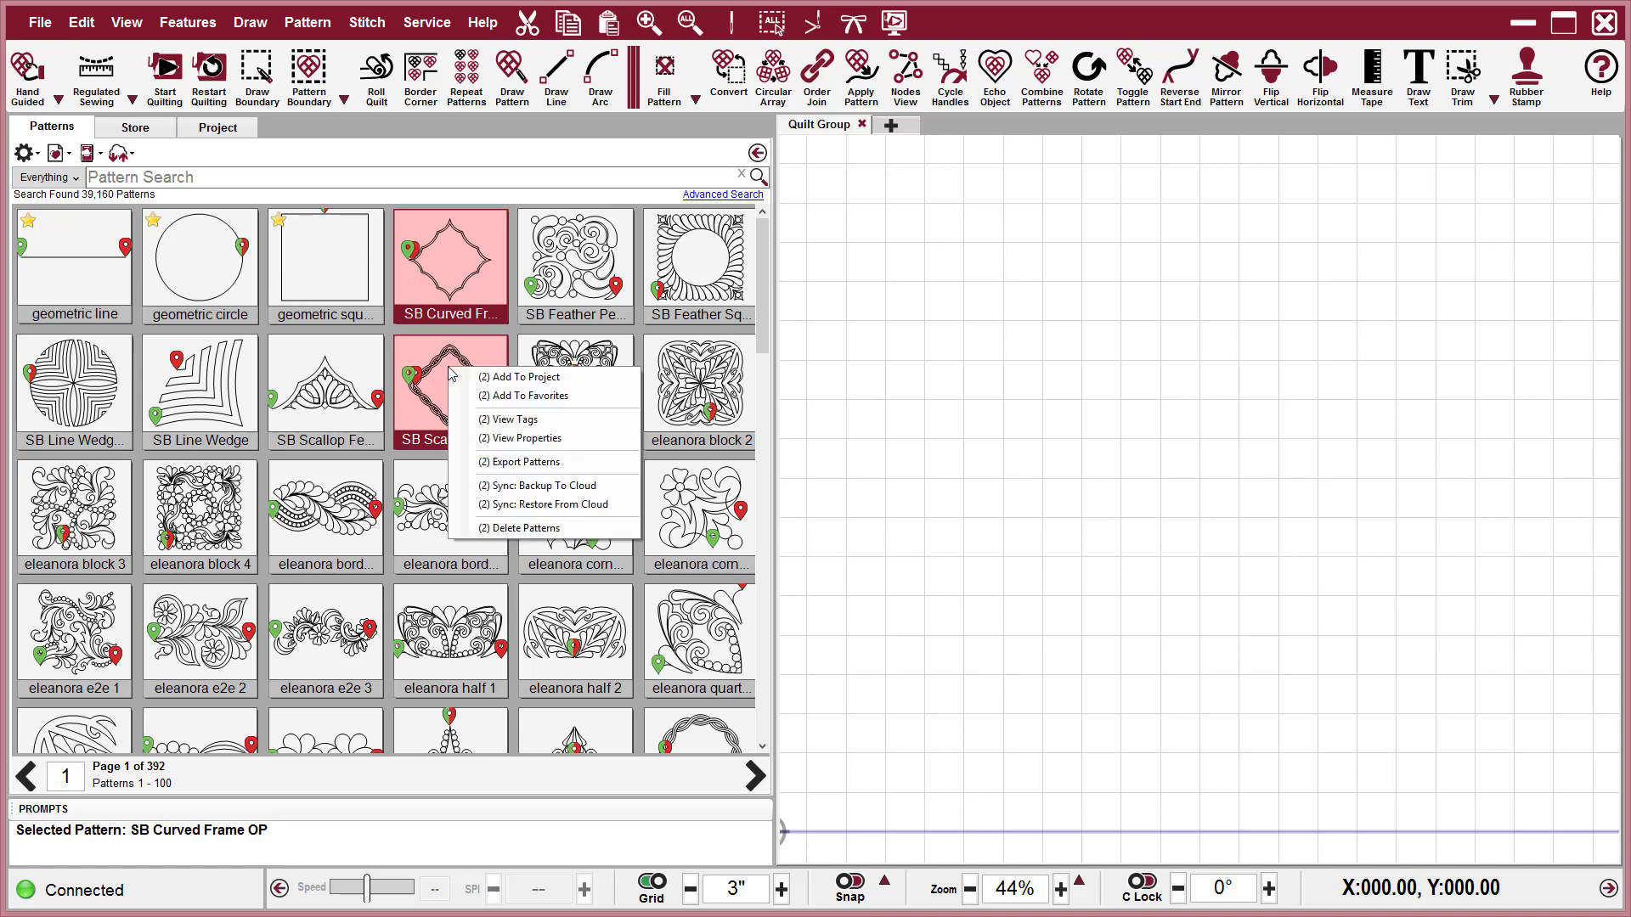
left_click(502, 419)
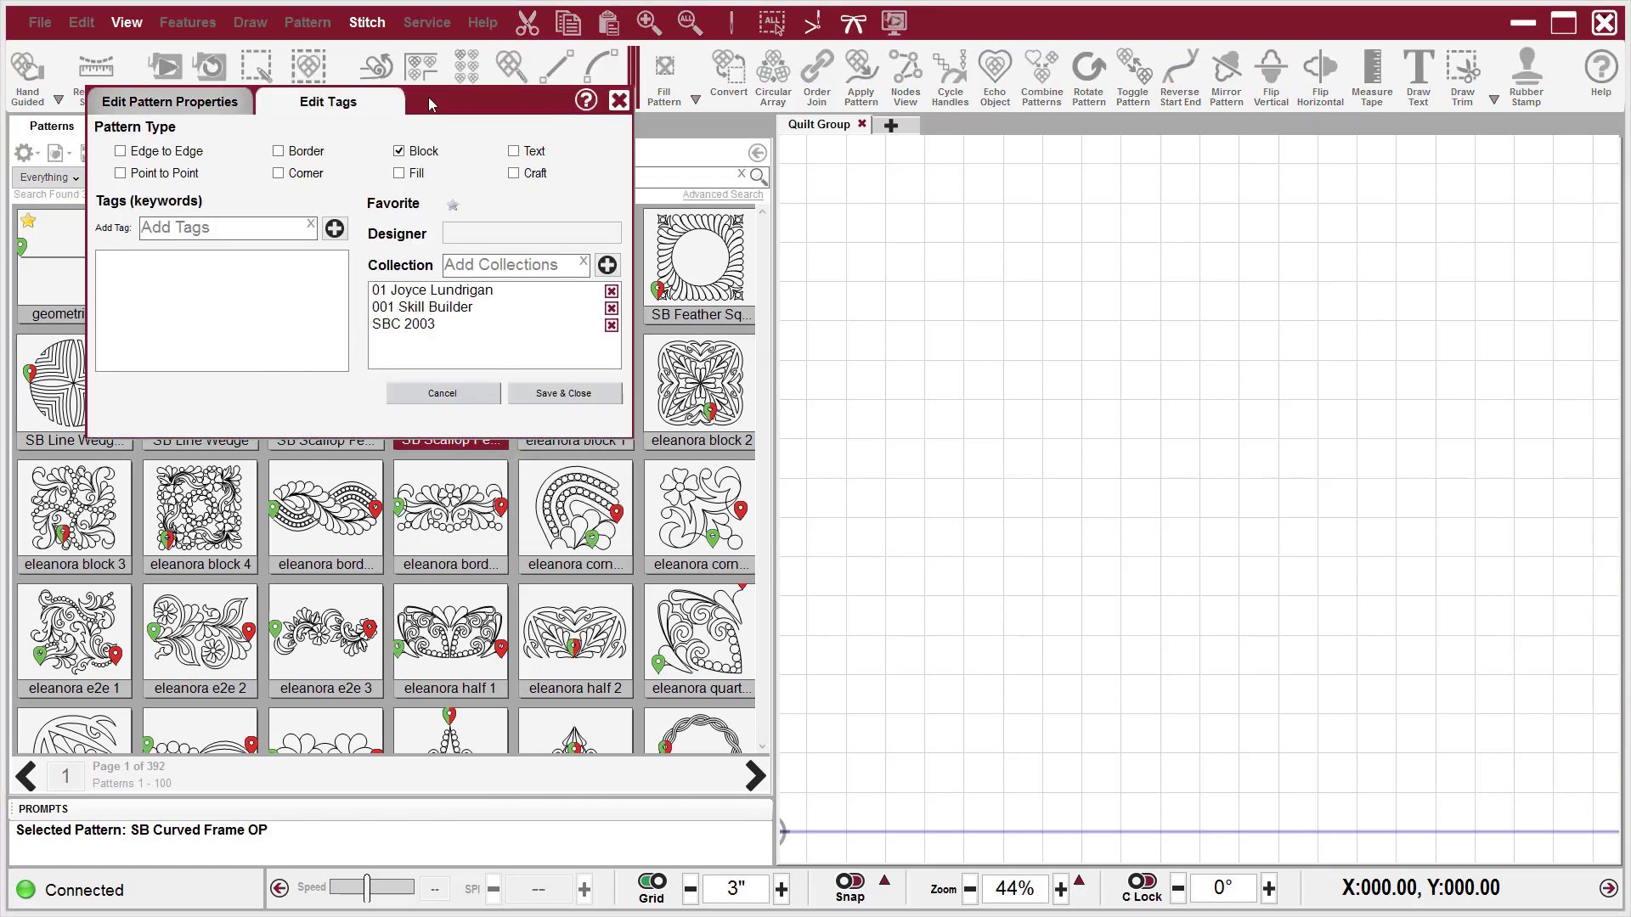
left_click_drag(455, 106, 1019, 235)
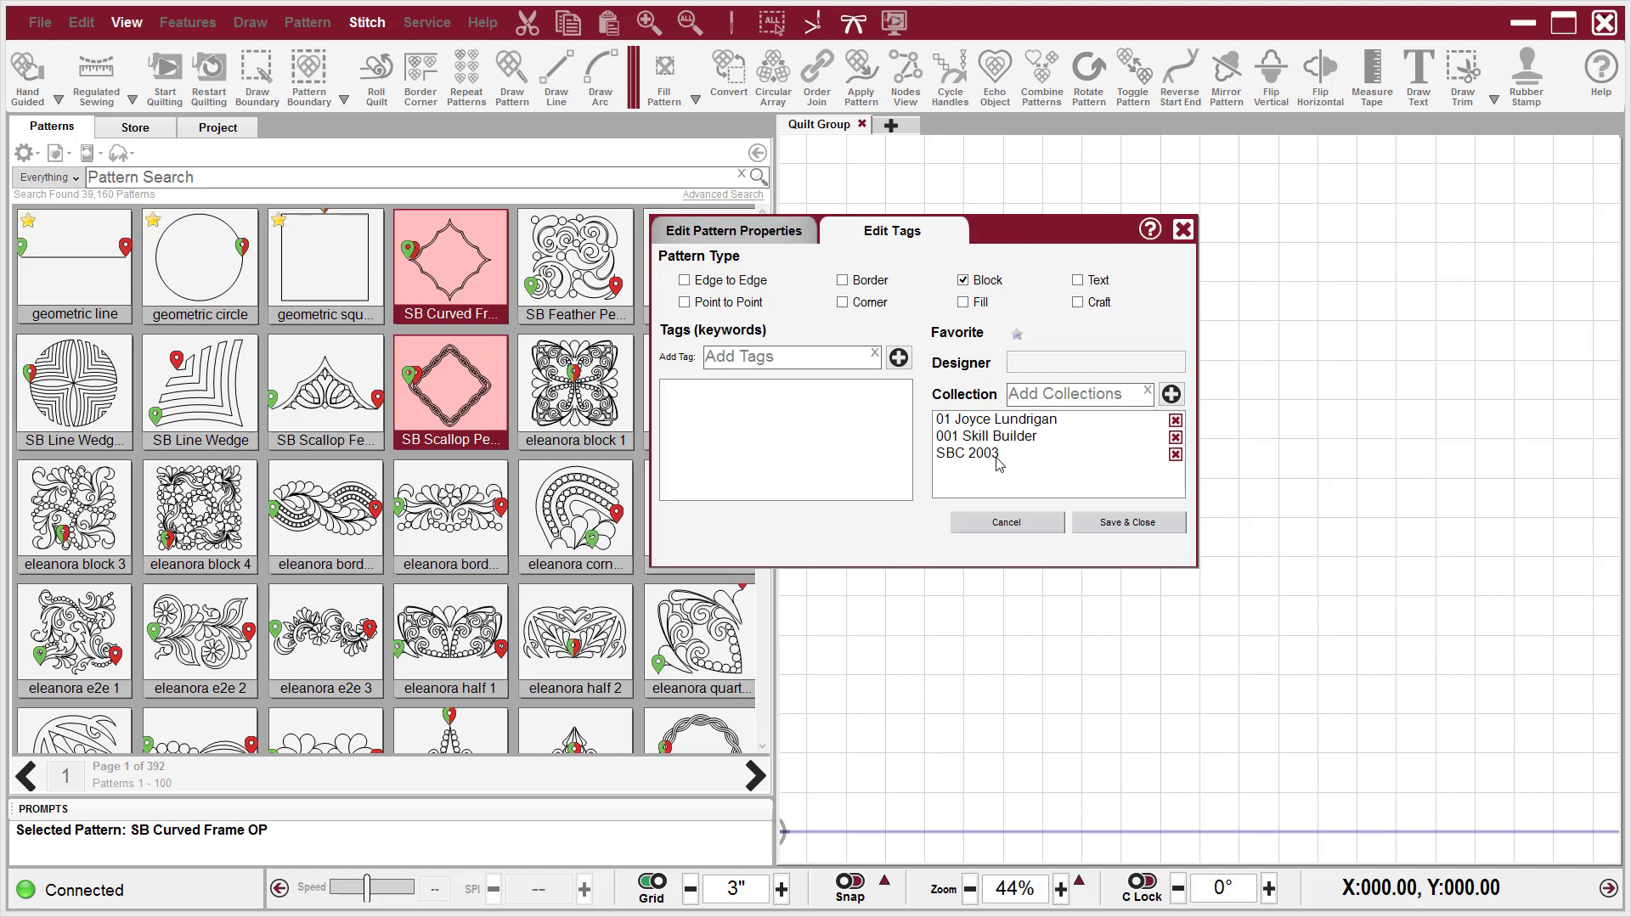
left_click(724, 353)
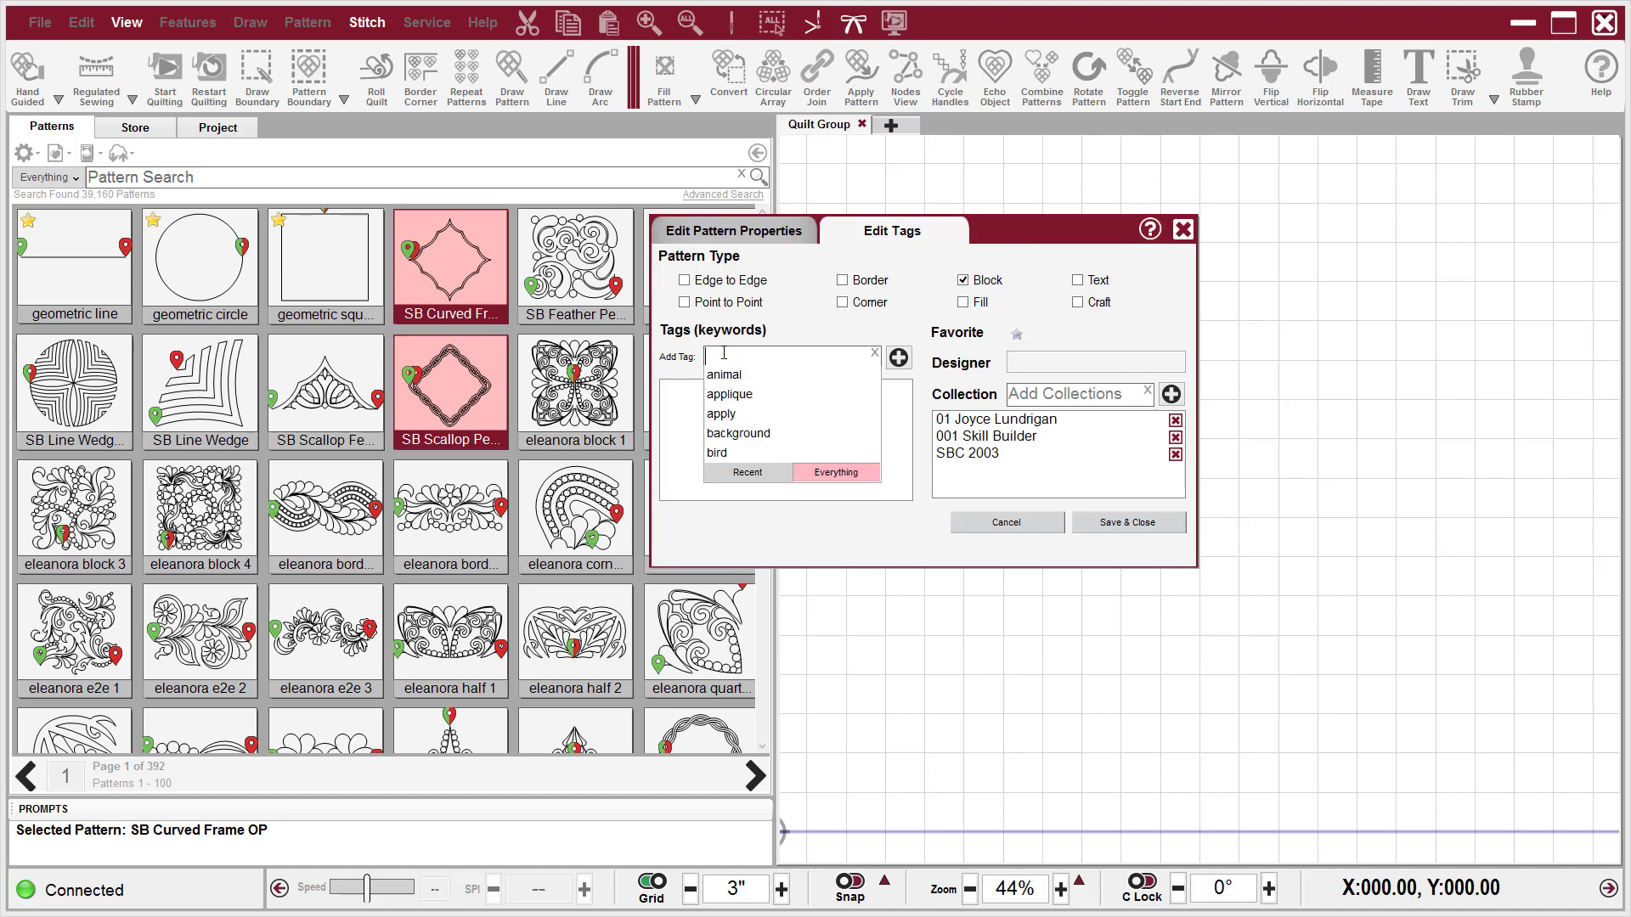
type("f")
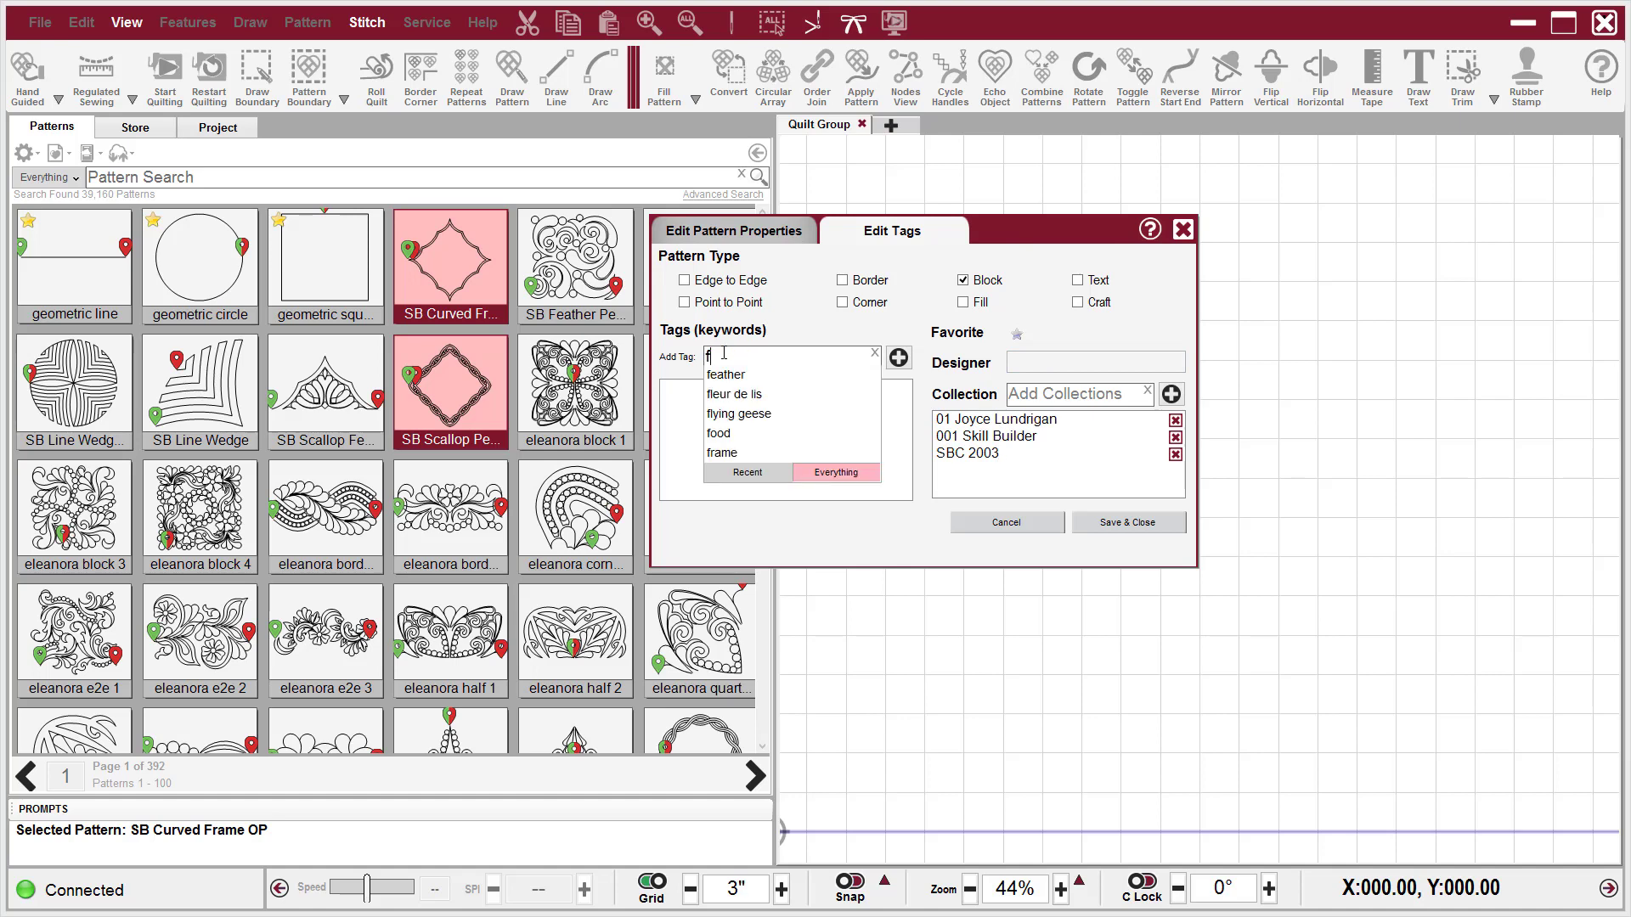
left_click(735, 454)
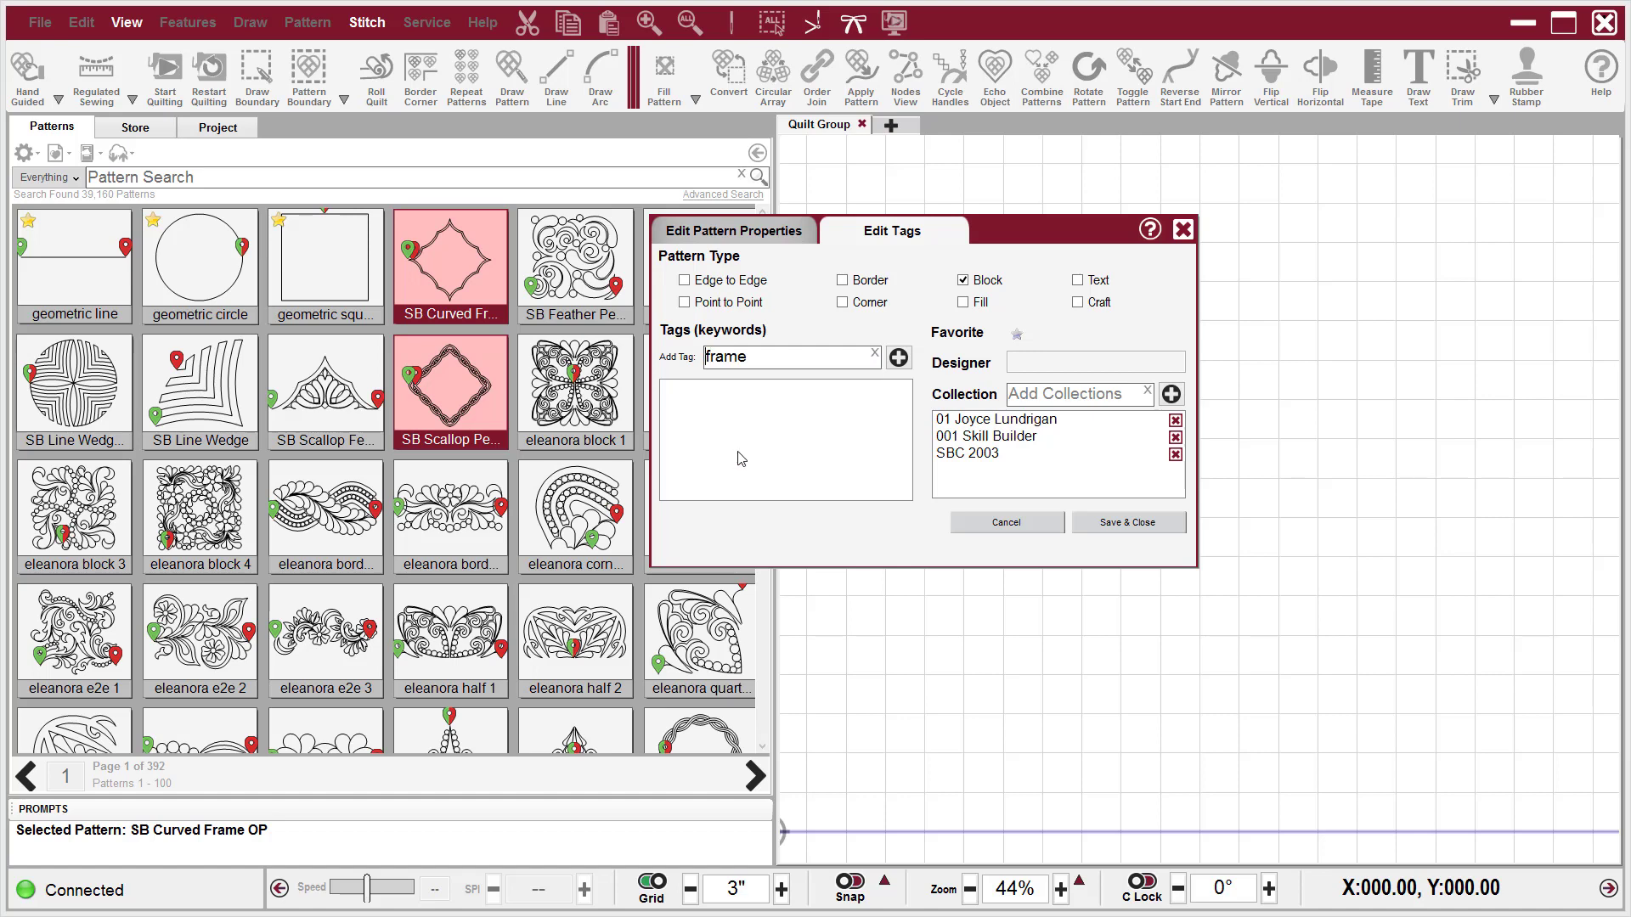
left_click(898, 358)
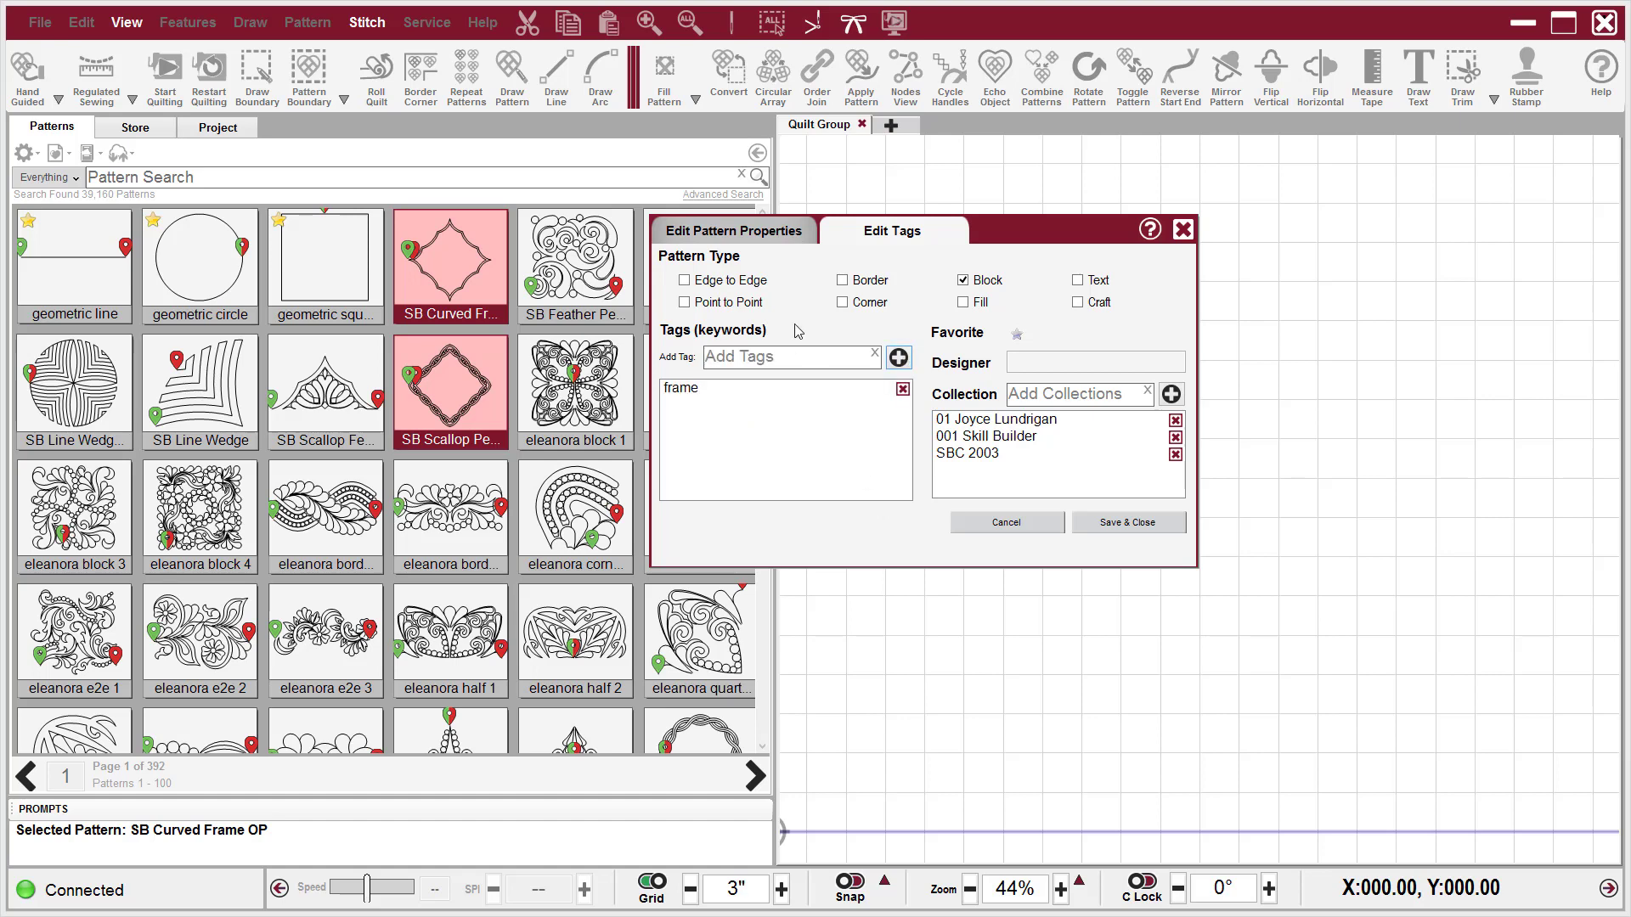
left_click(729, 235)
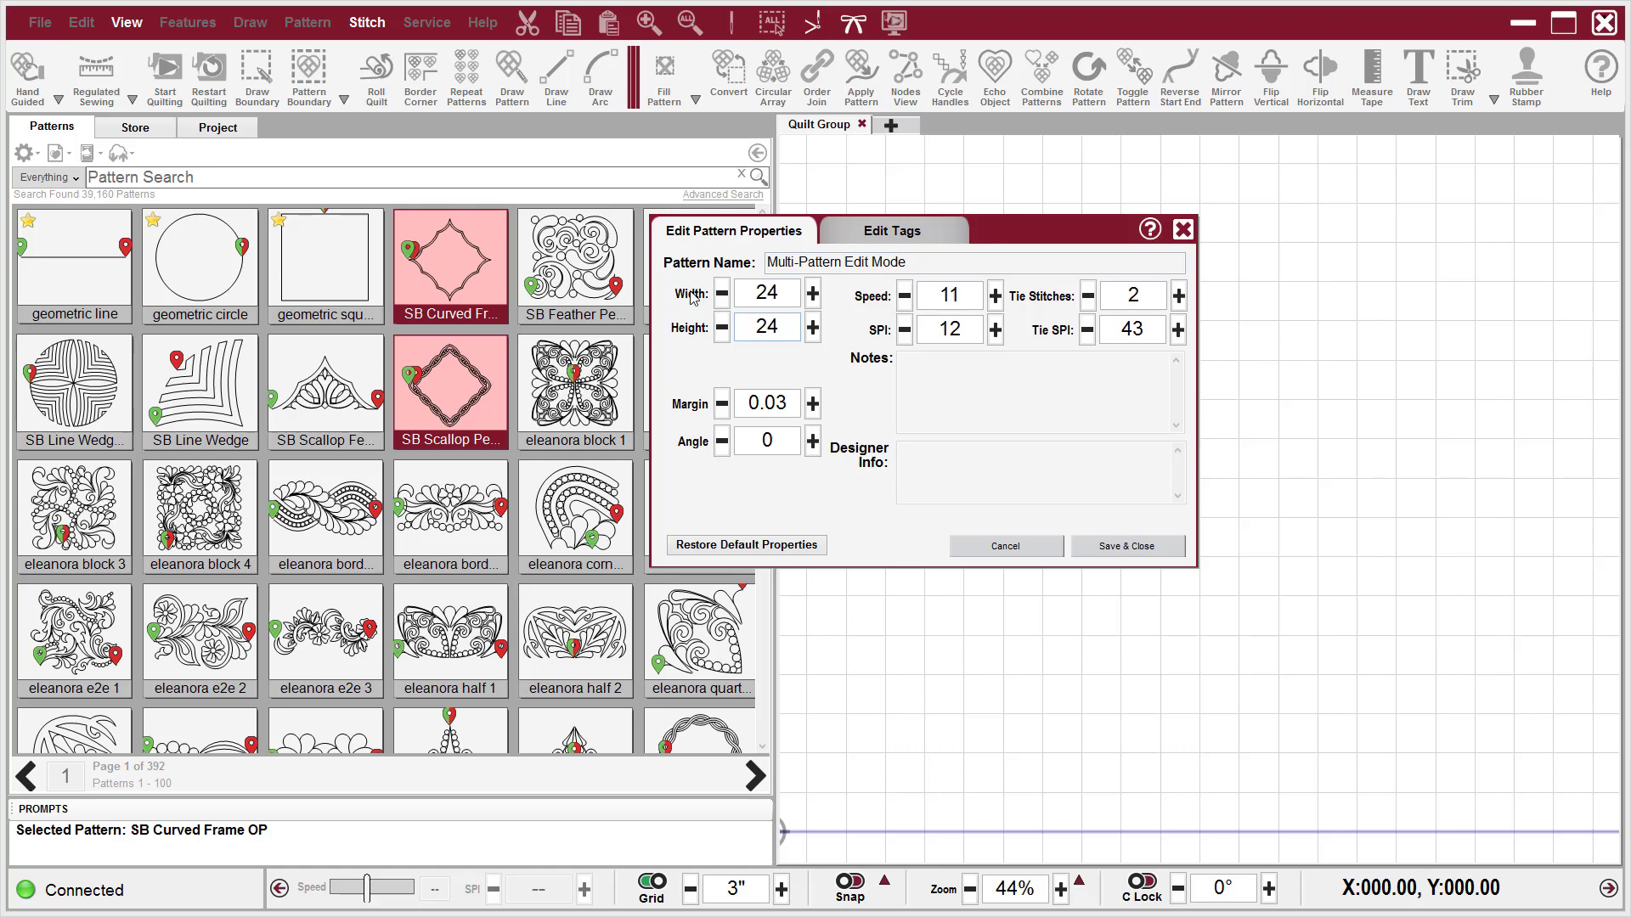
left_click(889, 233)
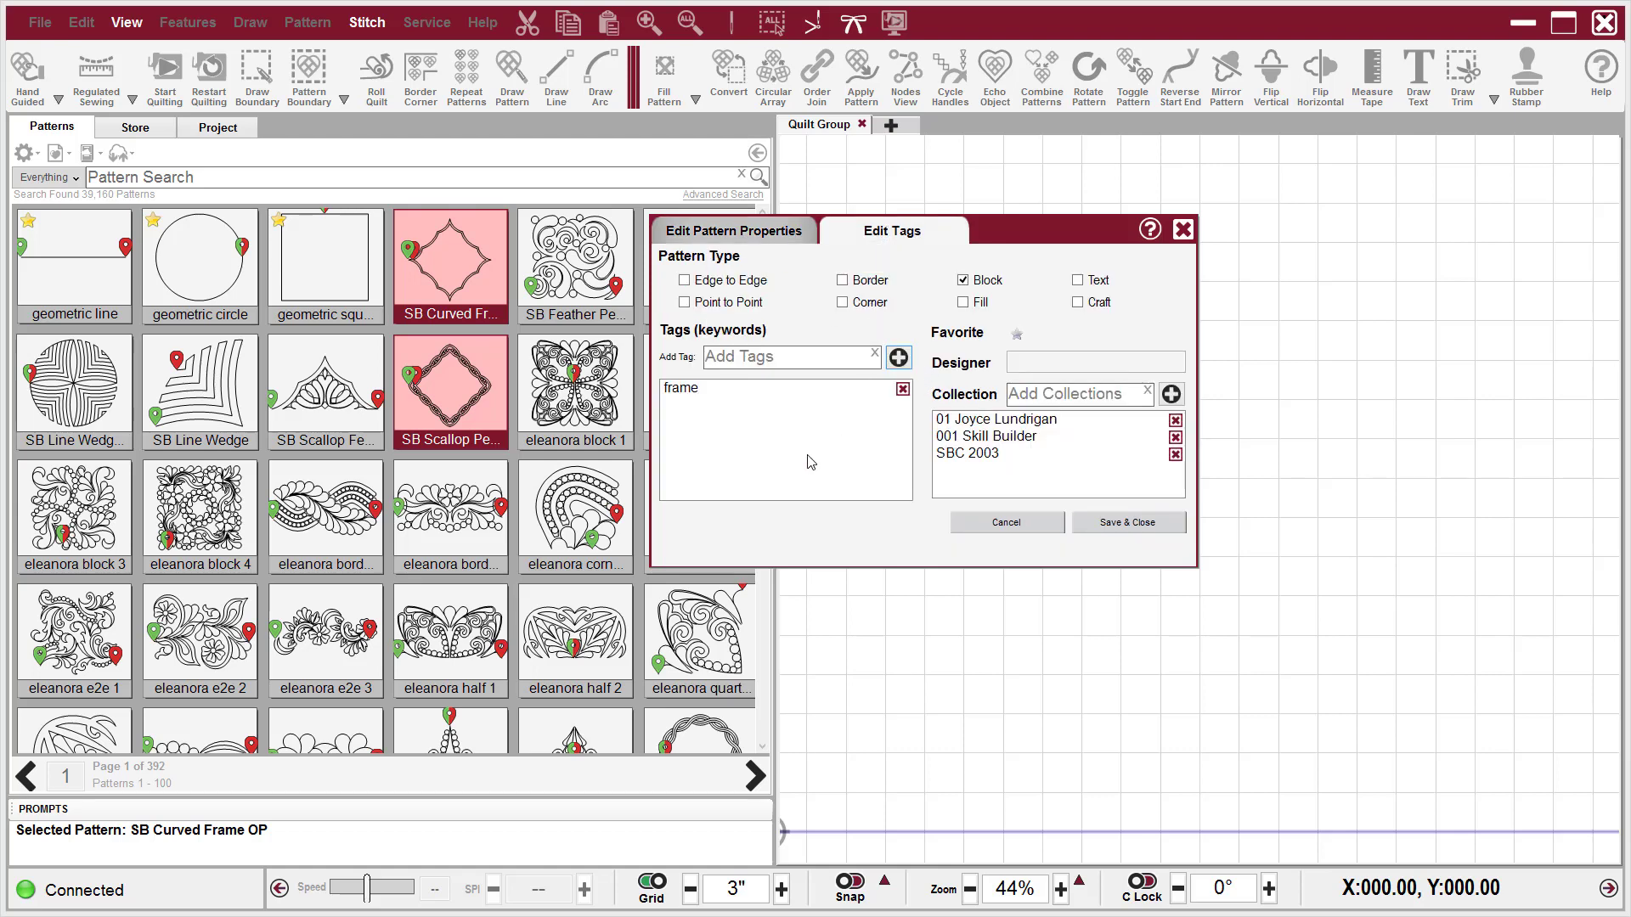
left_click(1144, 523)
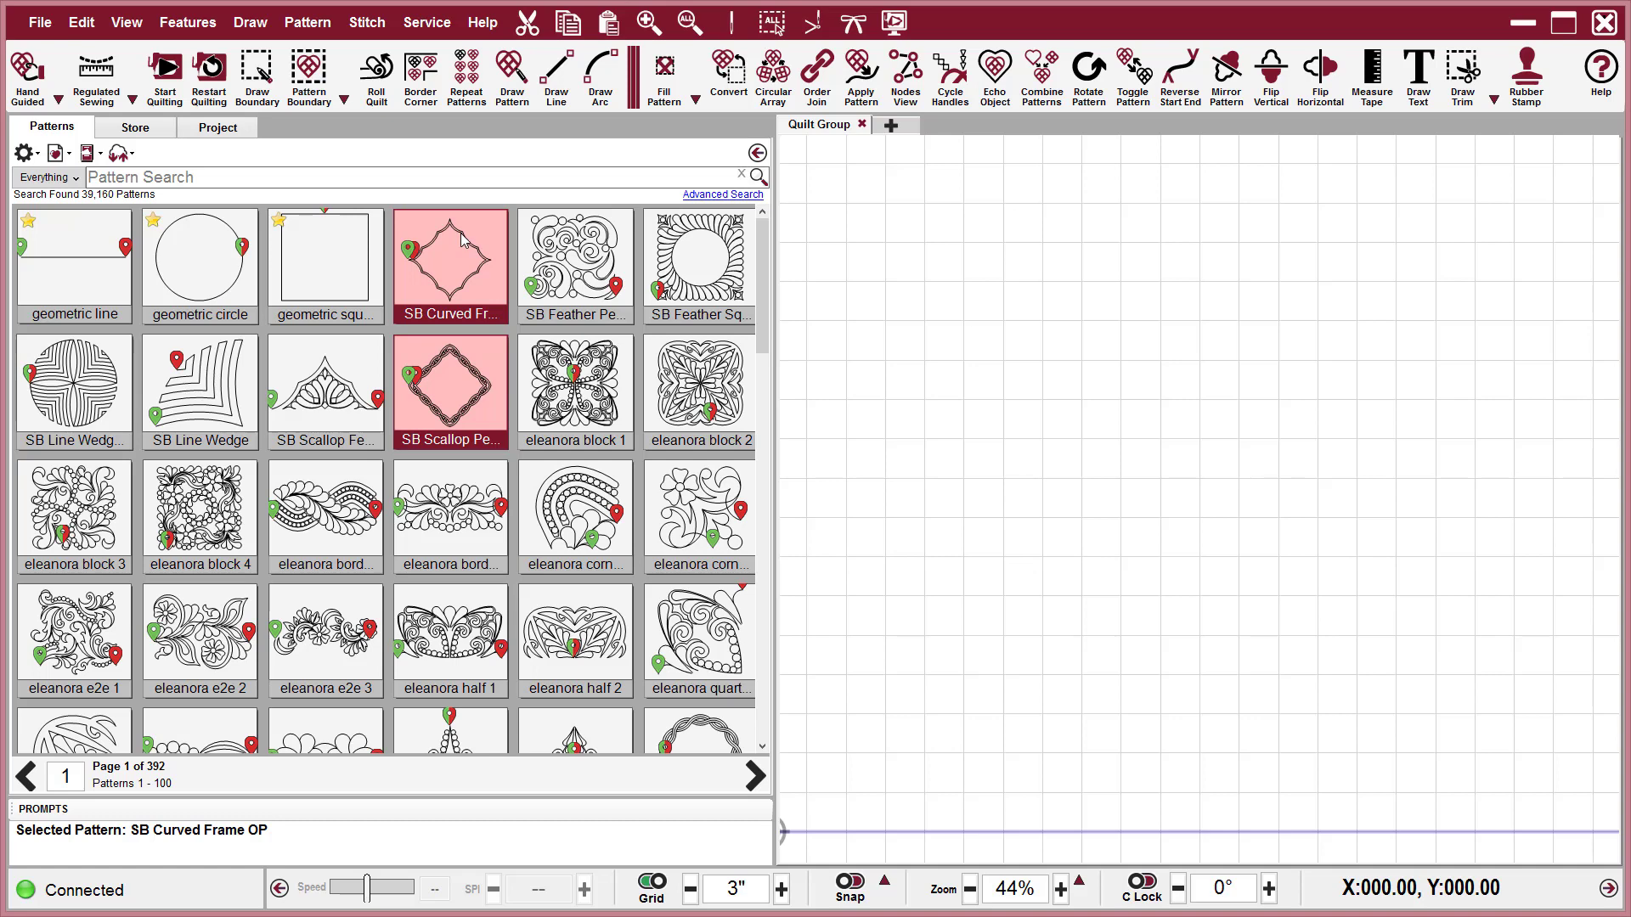
Step: Check the saved tags on SB Scallop Pearl Frame, then select SB Feather Pearl E2E
left_click(481, 409)
right_click(480, 409)
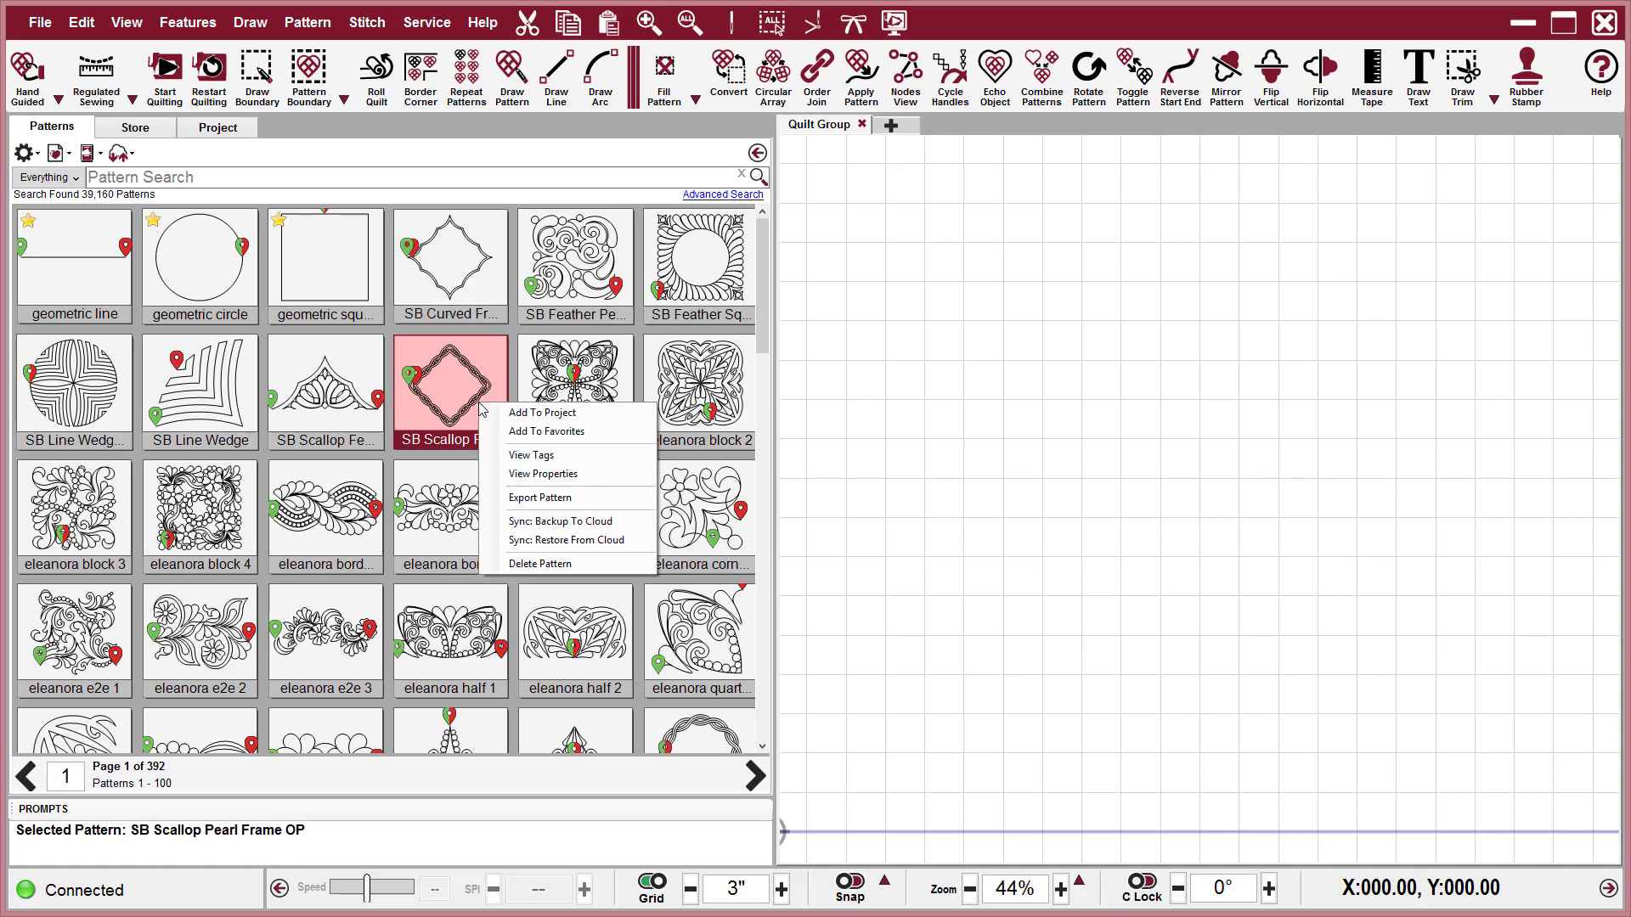
left_click(531, 455)
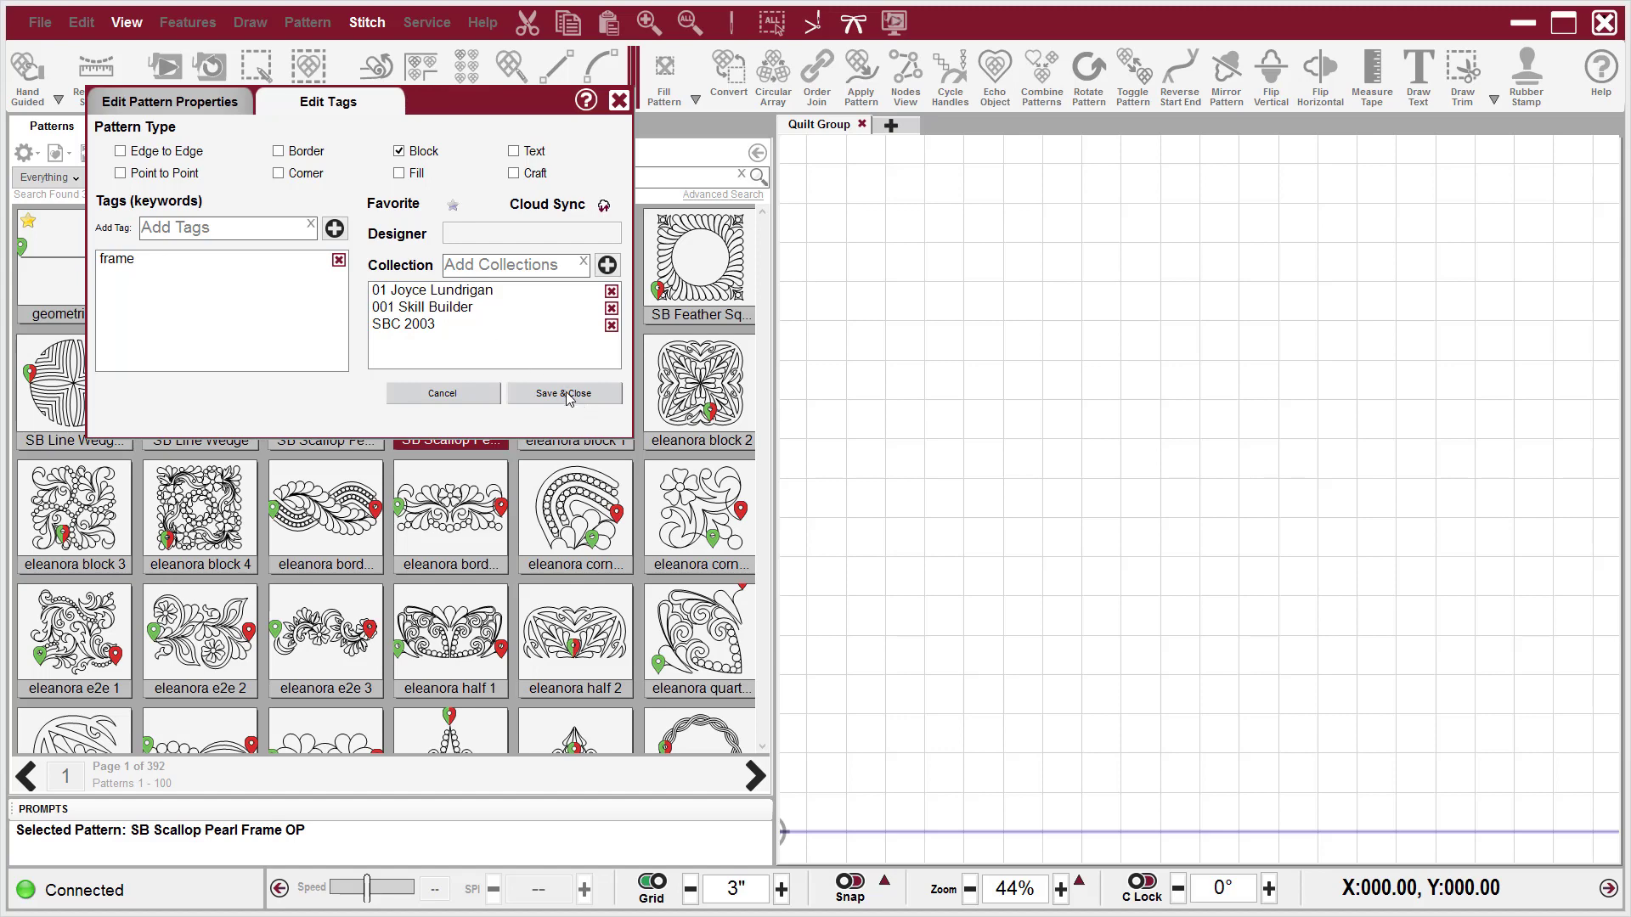
left_click(459, 395)
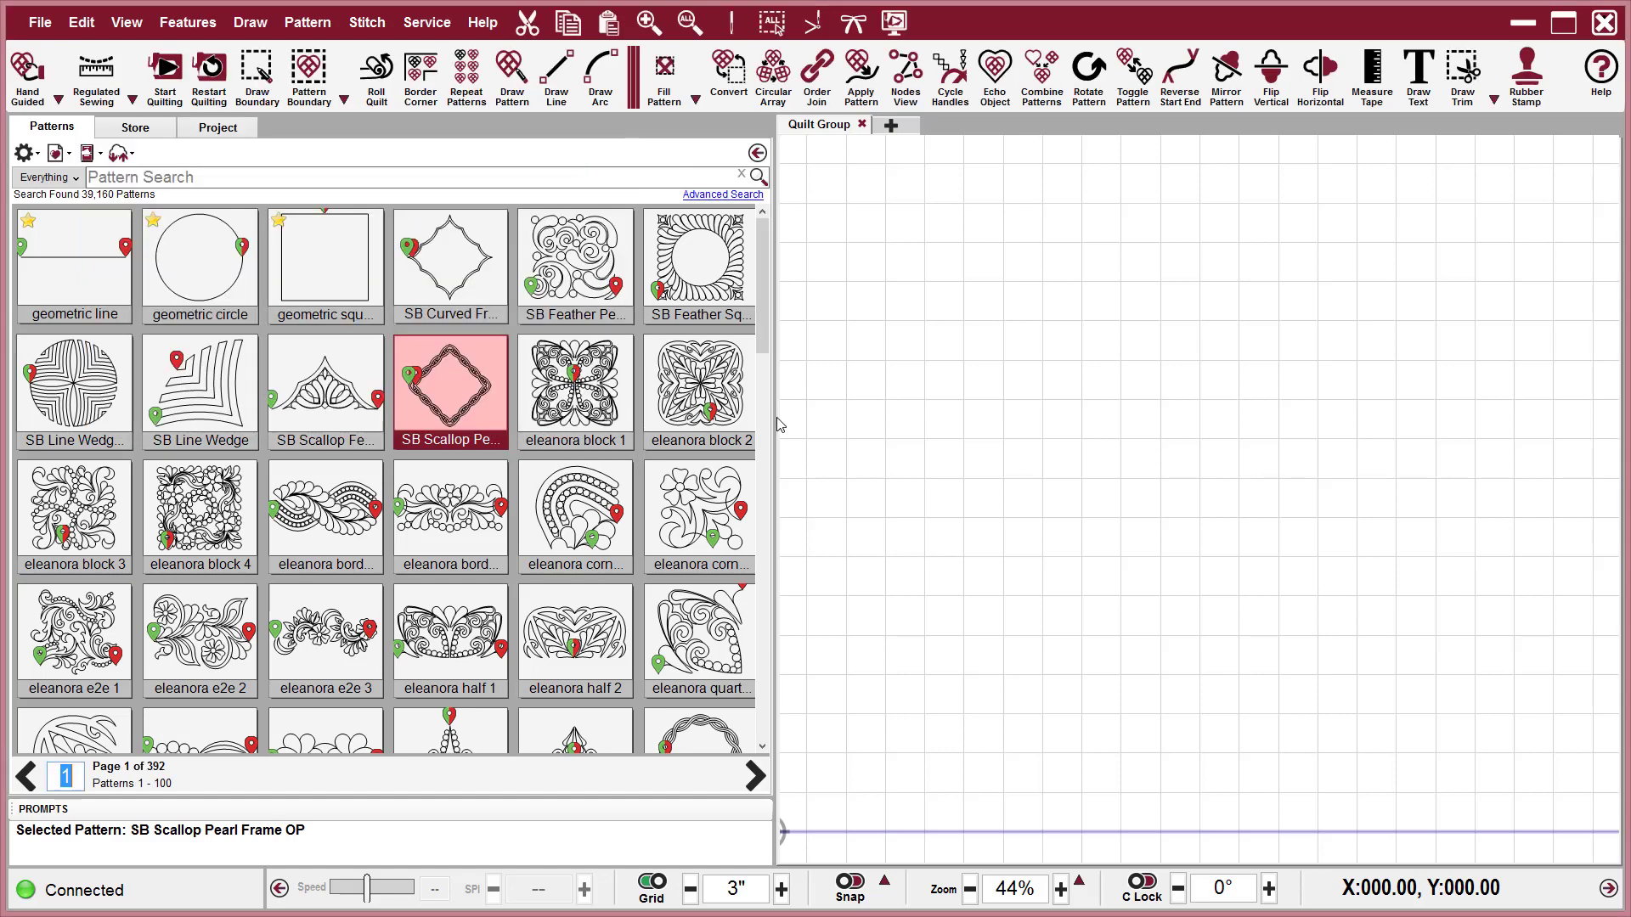
left_click(583, 249)
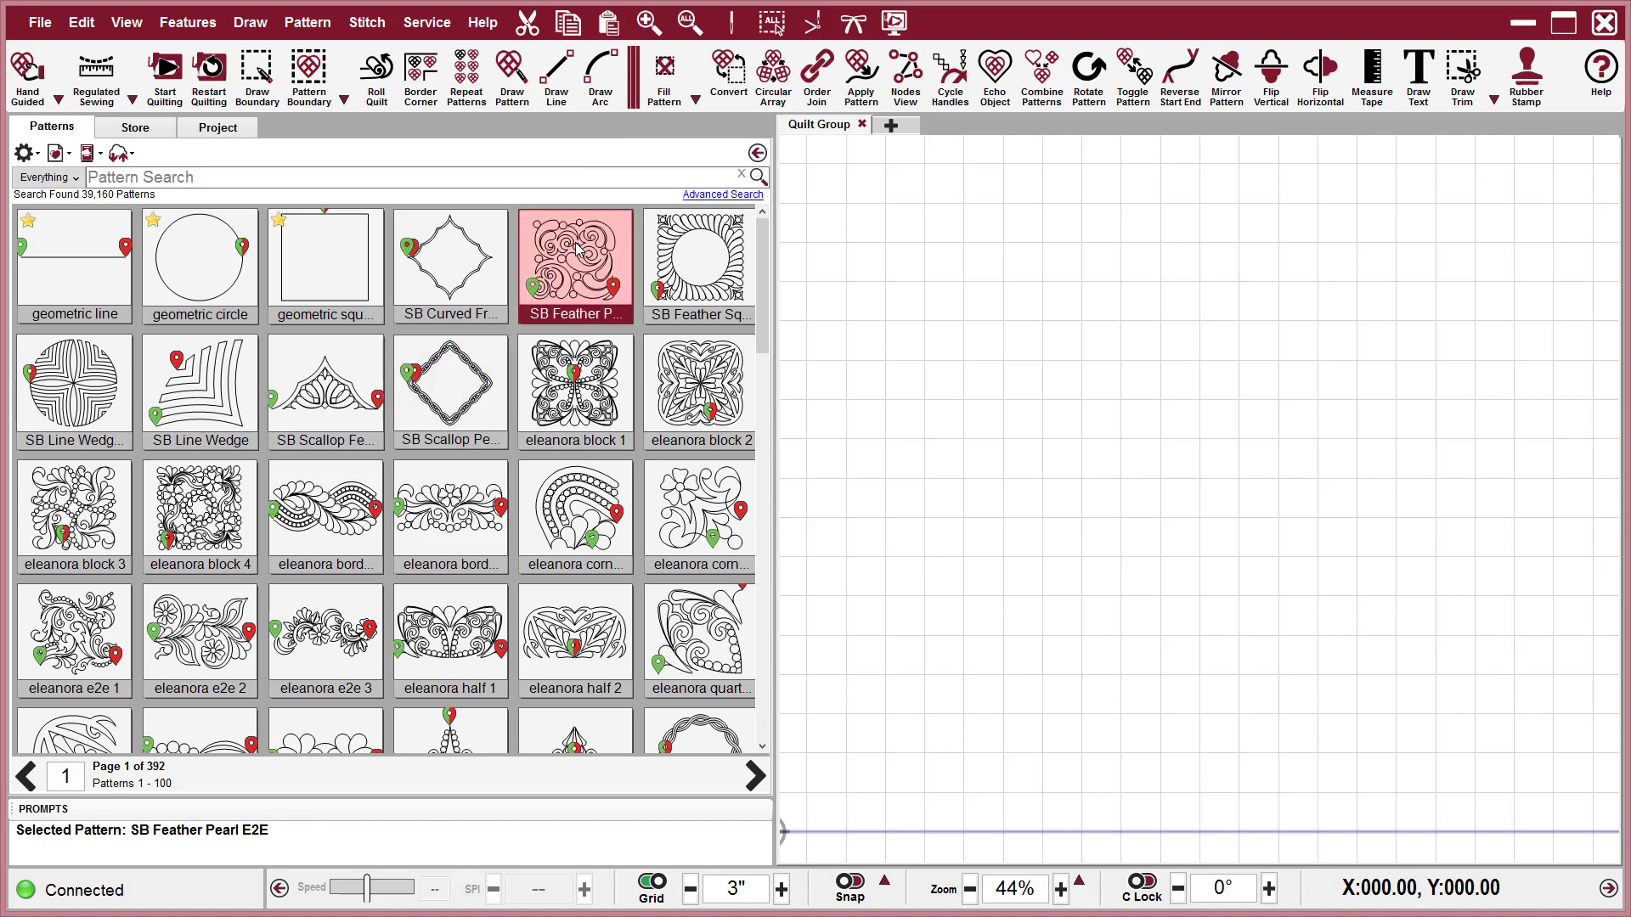
Step: Add the 'e2e' tag to SB Feather Pearl E2E and save, then select SB Feather Square
right_click(574, 246)
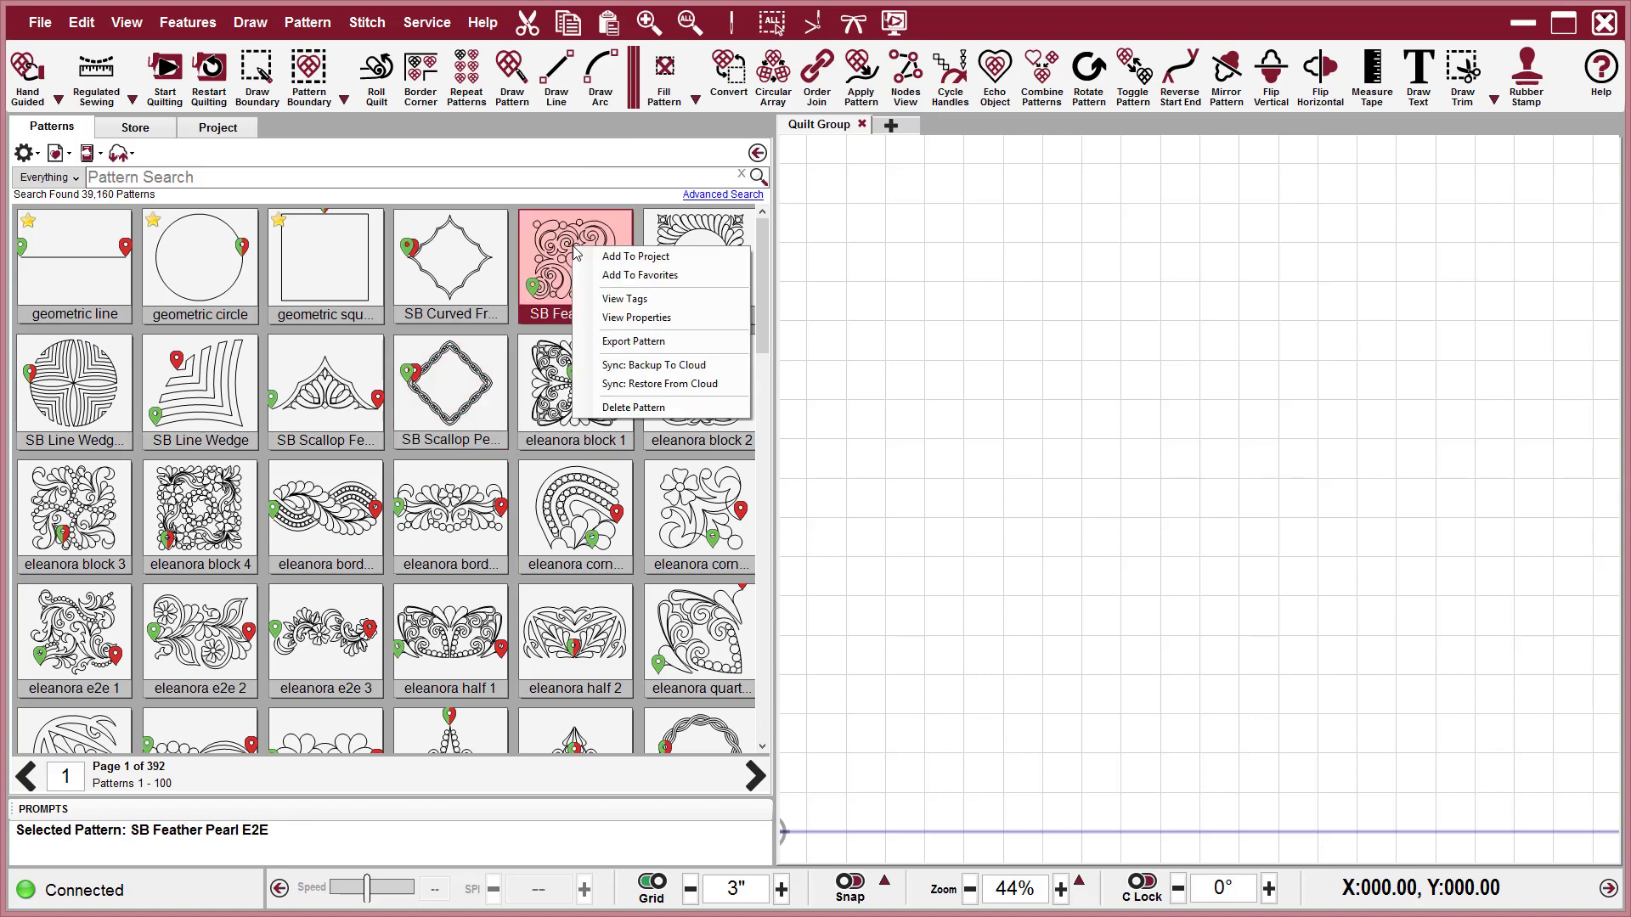
left_click(624, 299)
left_click_drag(471, 109, 1190, 285)
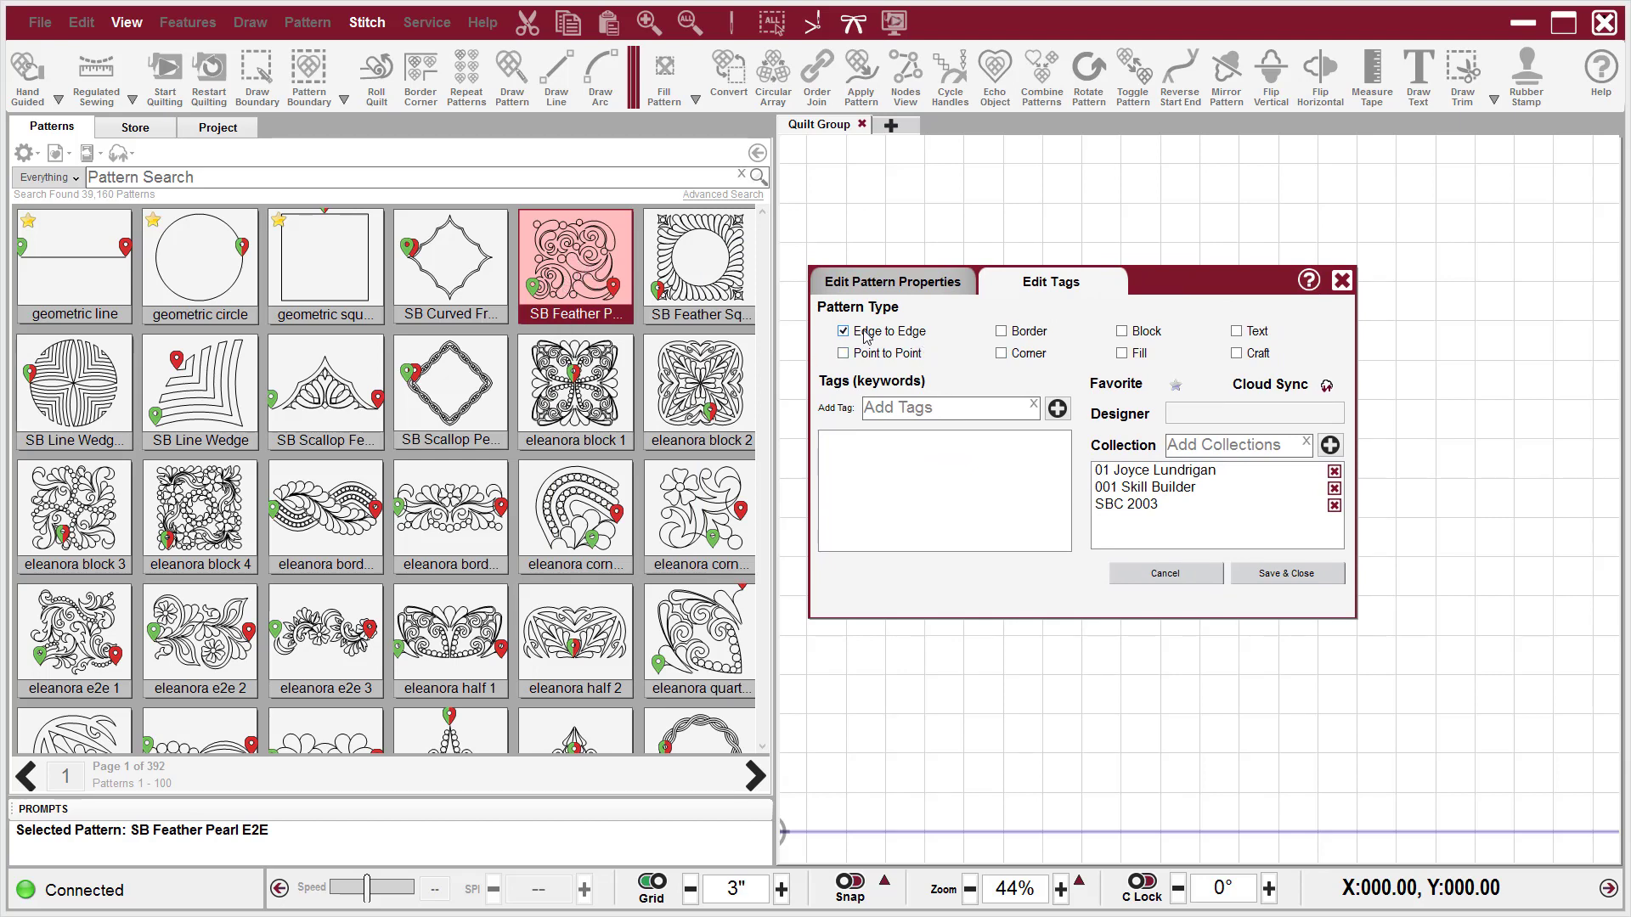
left_click(894, 280)
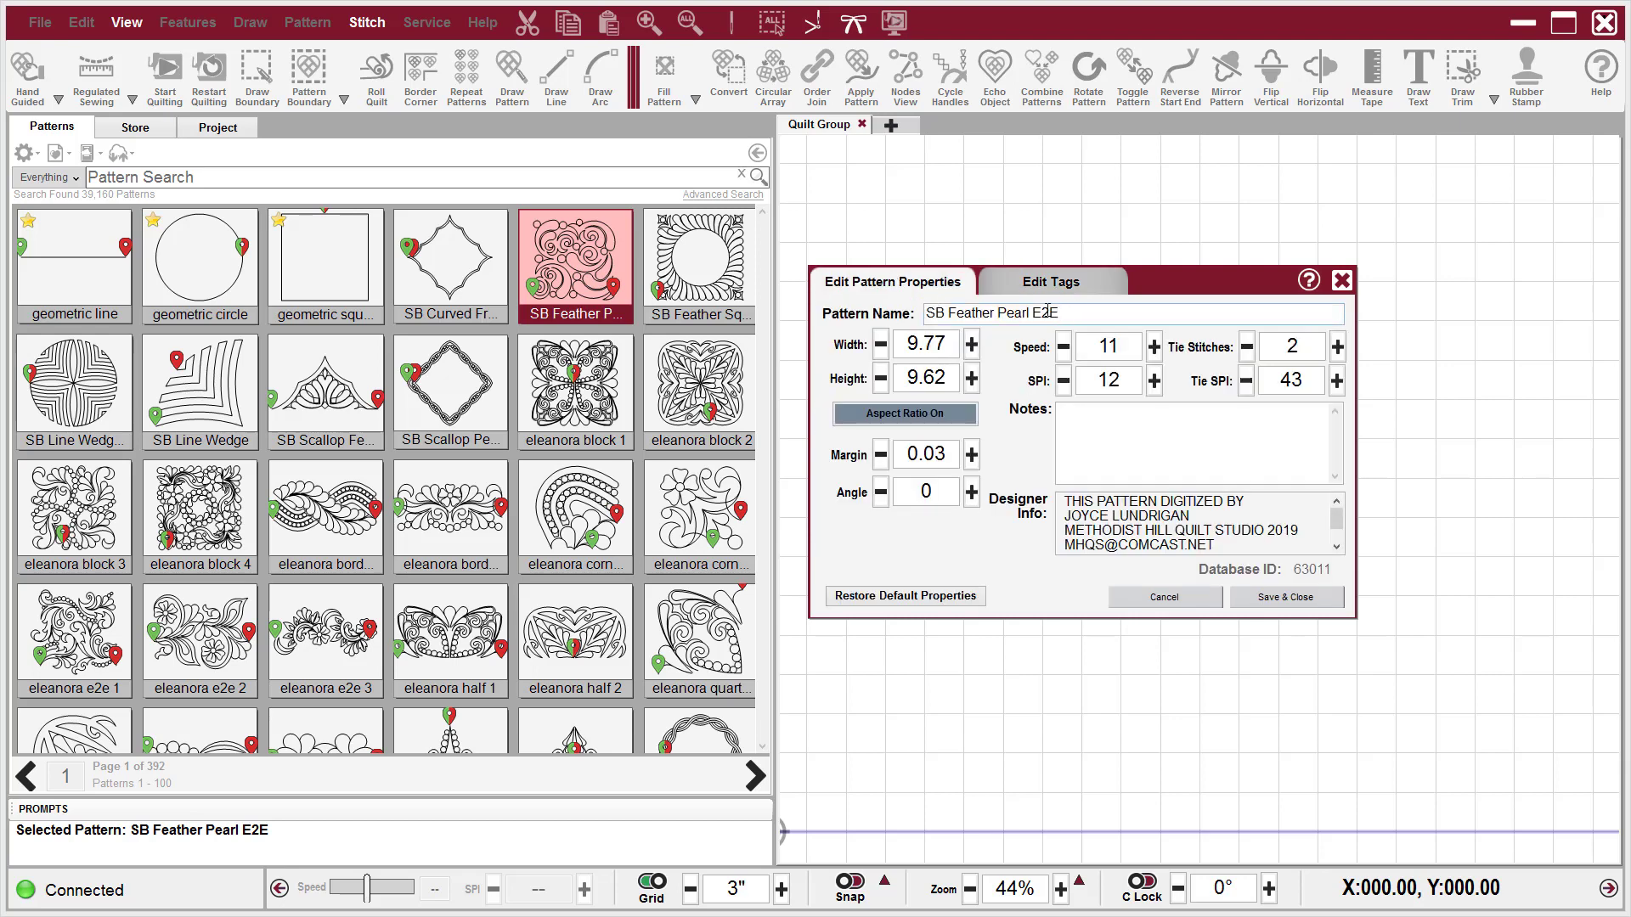
left_click(1075, 282)
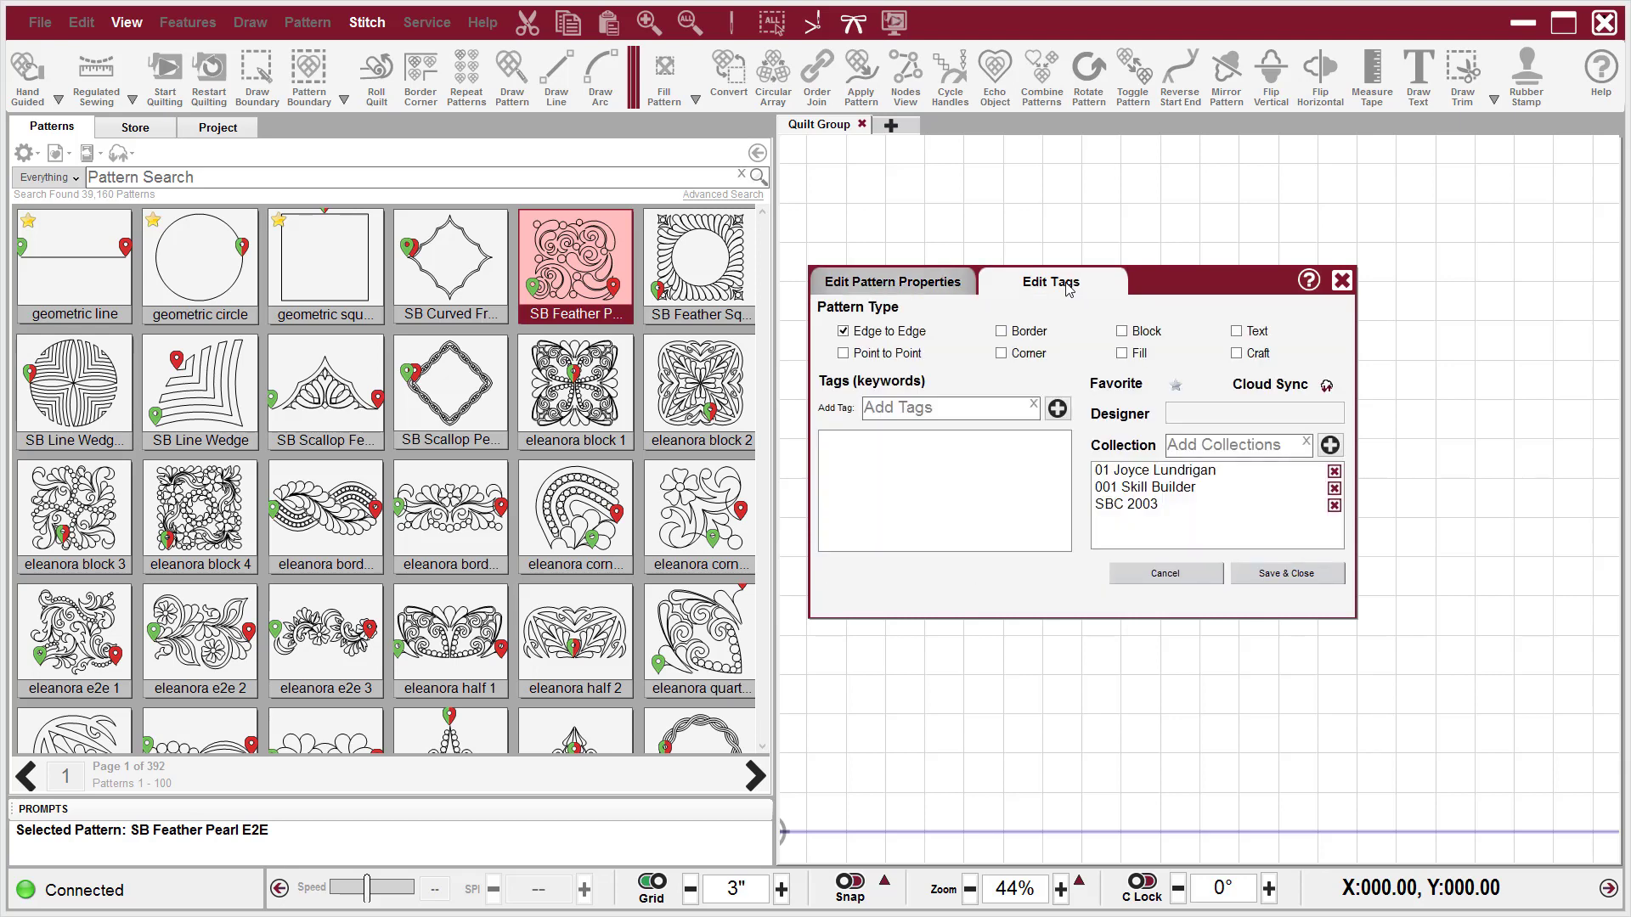
left_click(958, 407)
type("e")
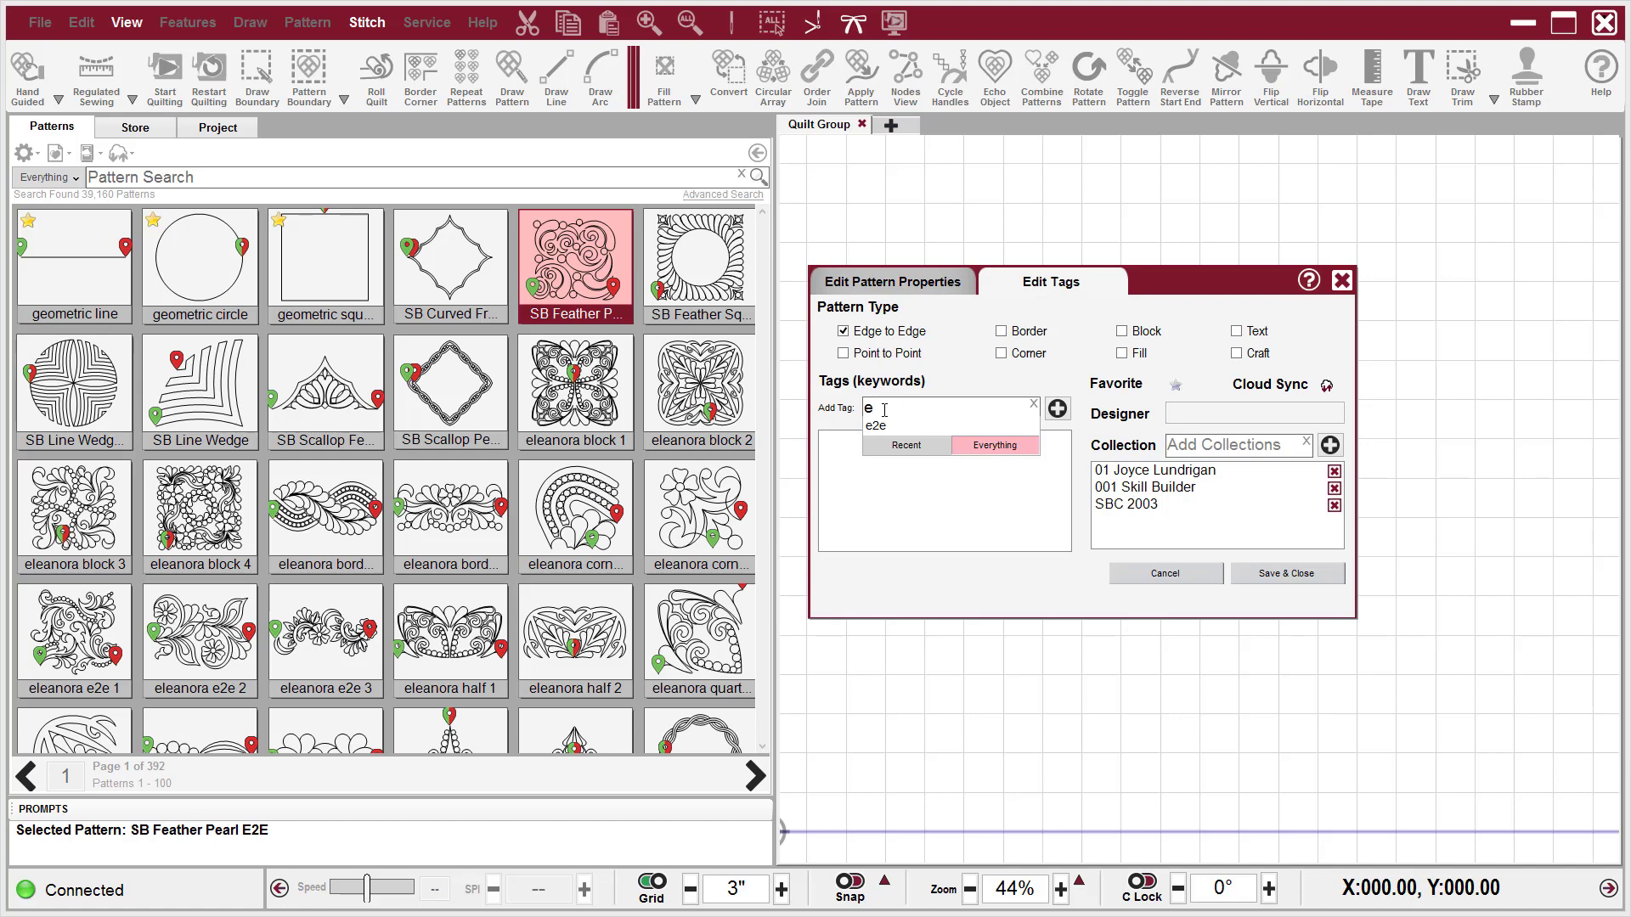
left_click(892, 427)
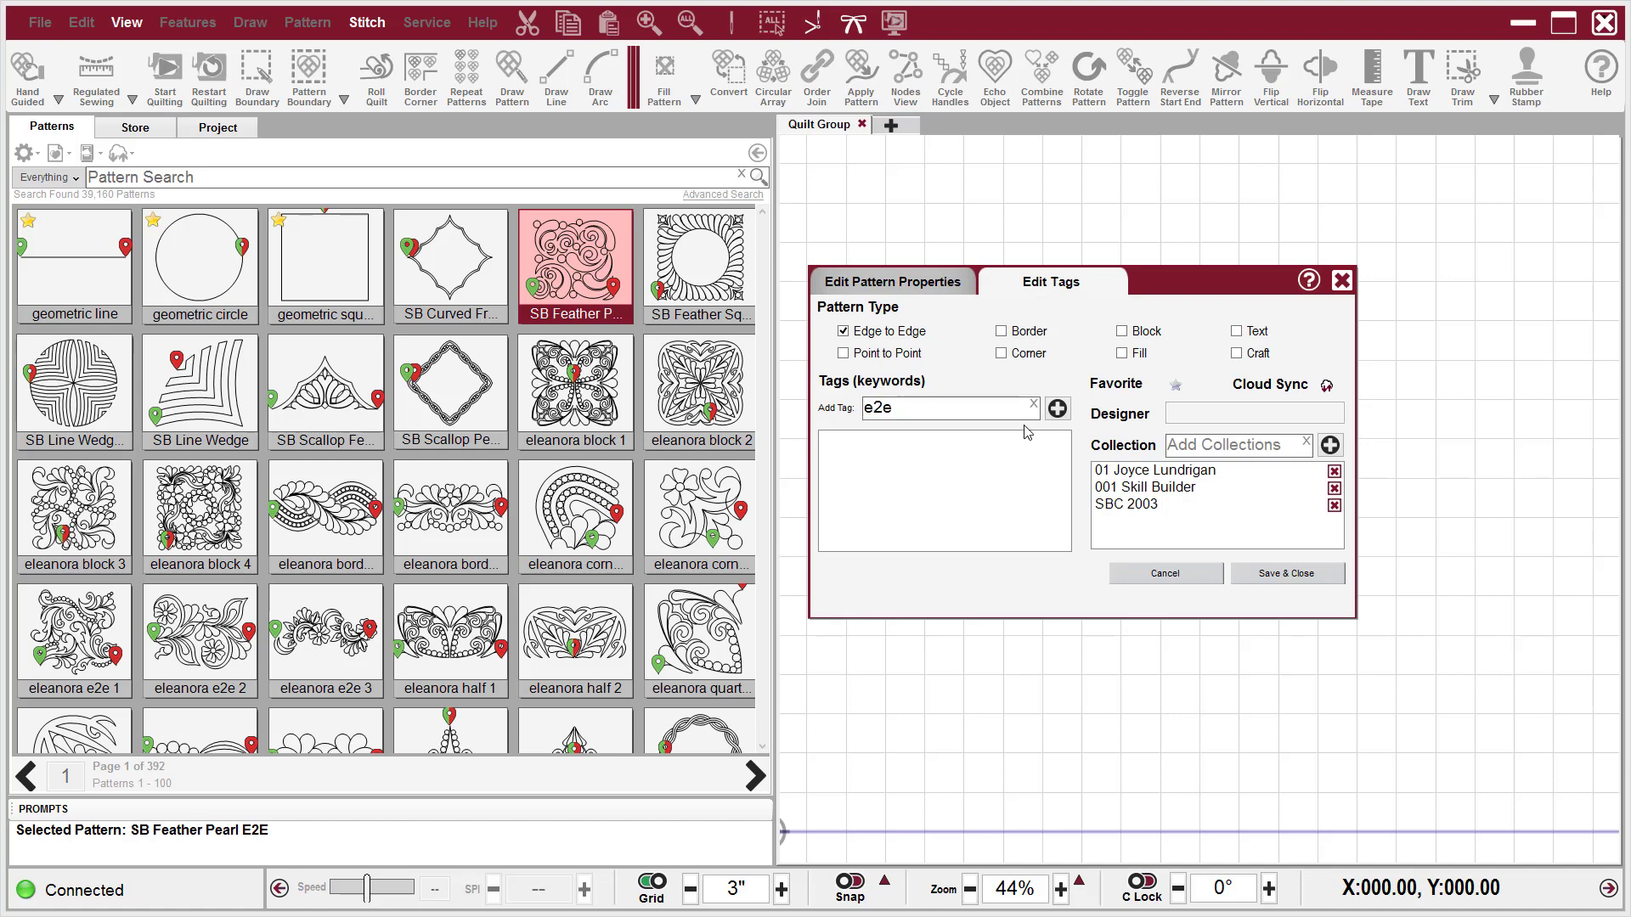
left_click(1058, 408)
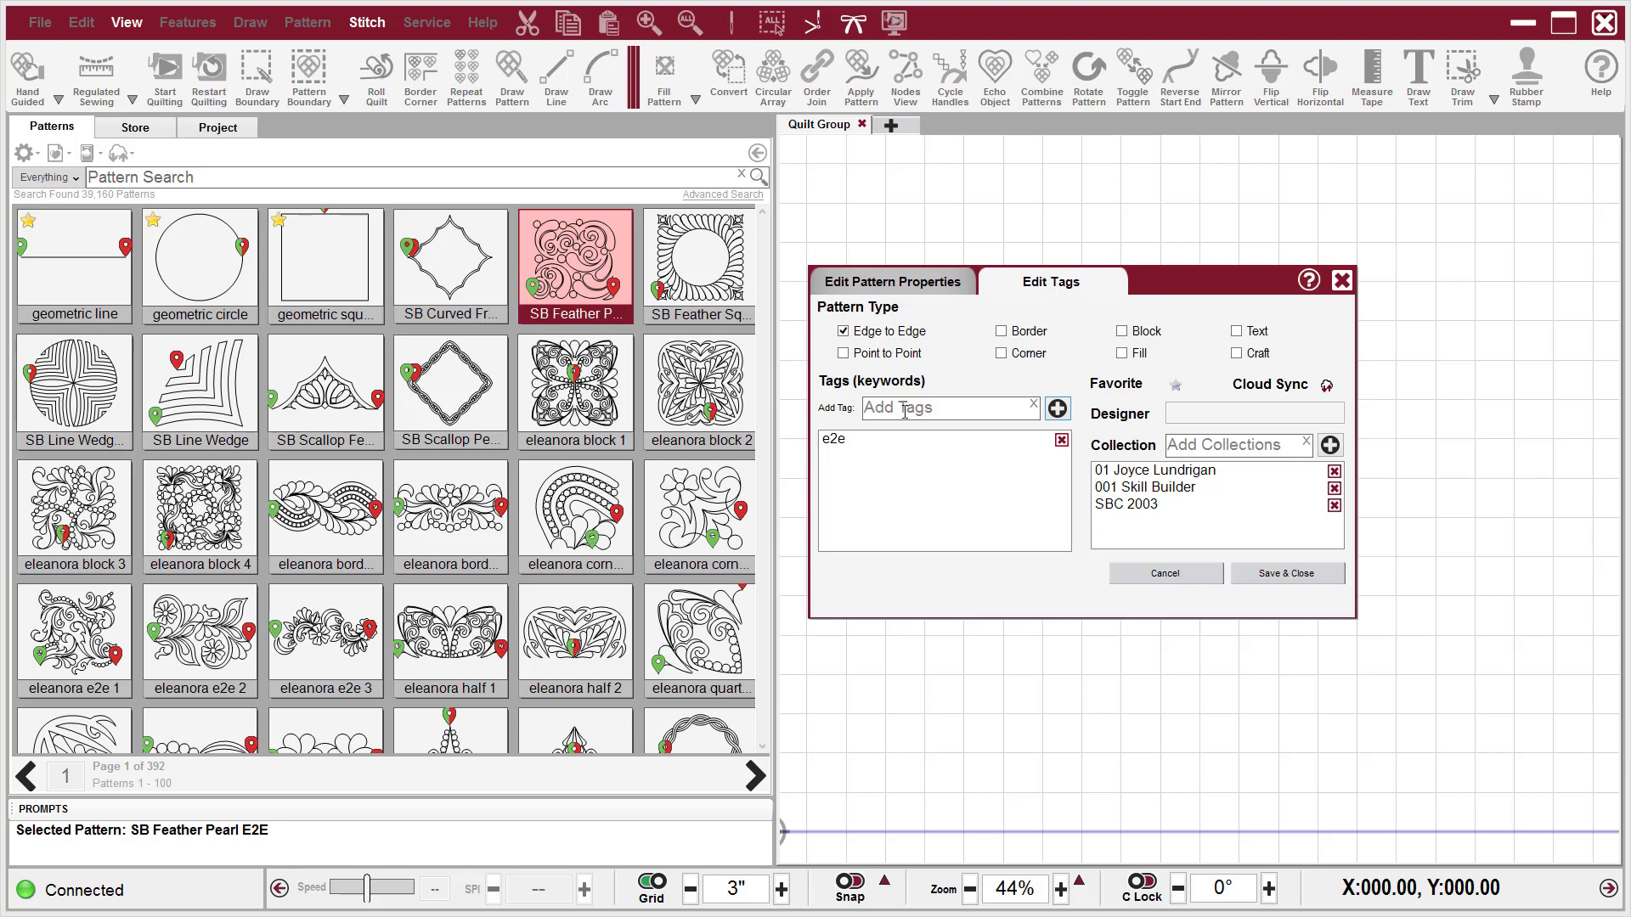
left_click(1287, 574)
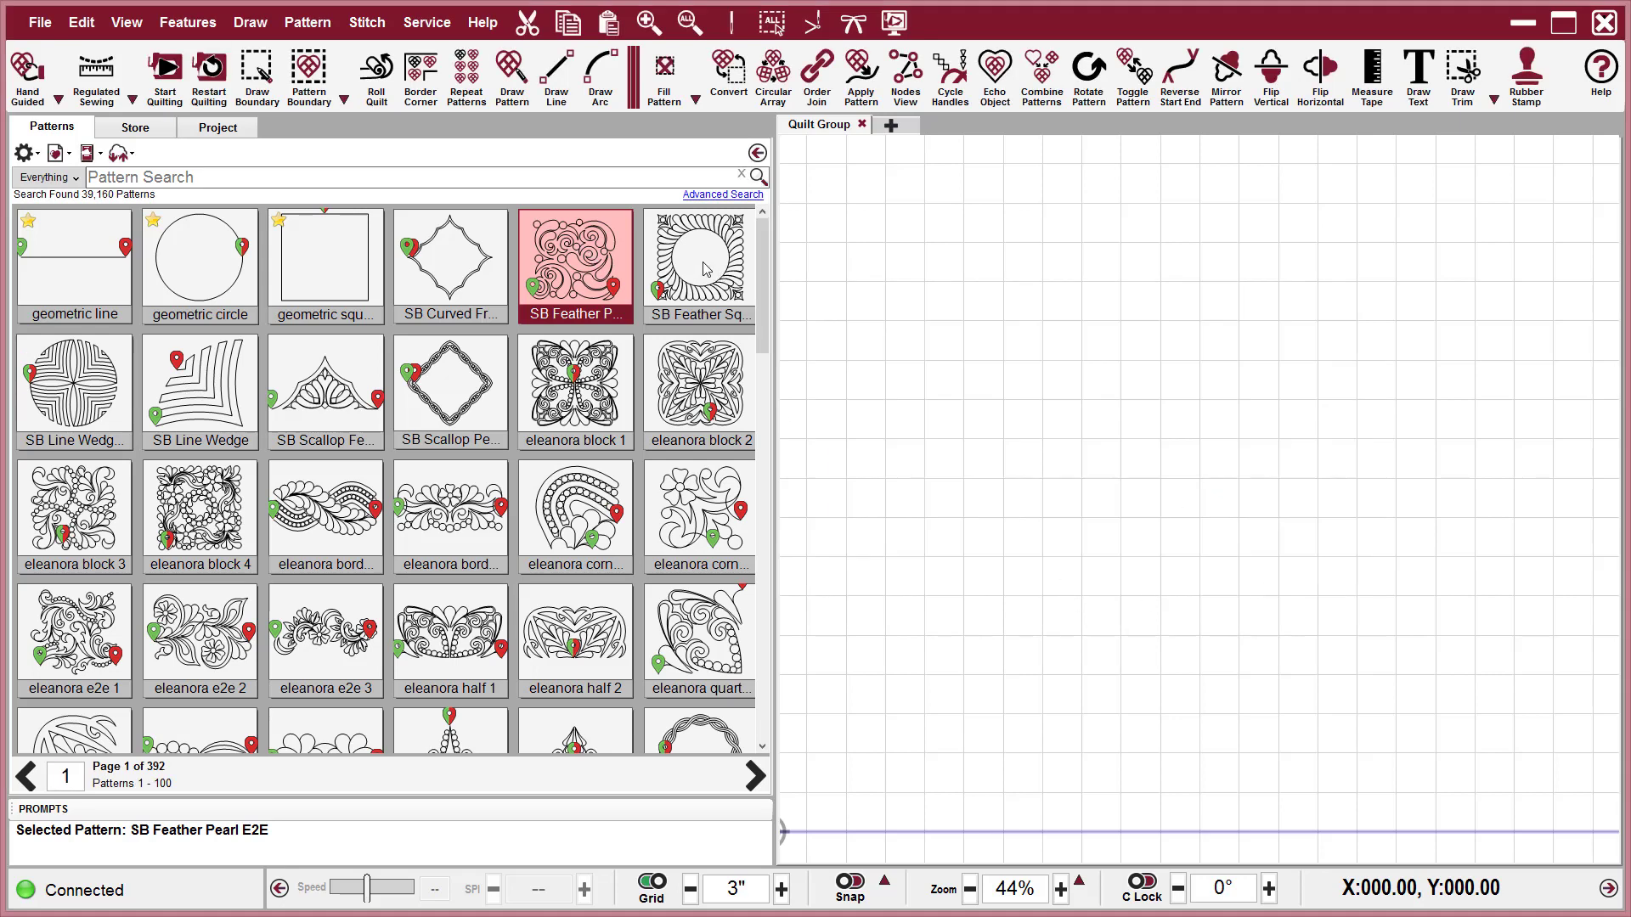
left_click(703, 269)
Step: Add the typed tag 'frame' to SB Feather Square and save the tags
right_click(703, 265)
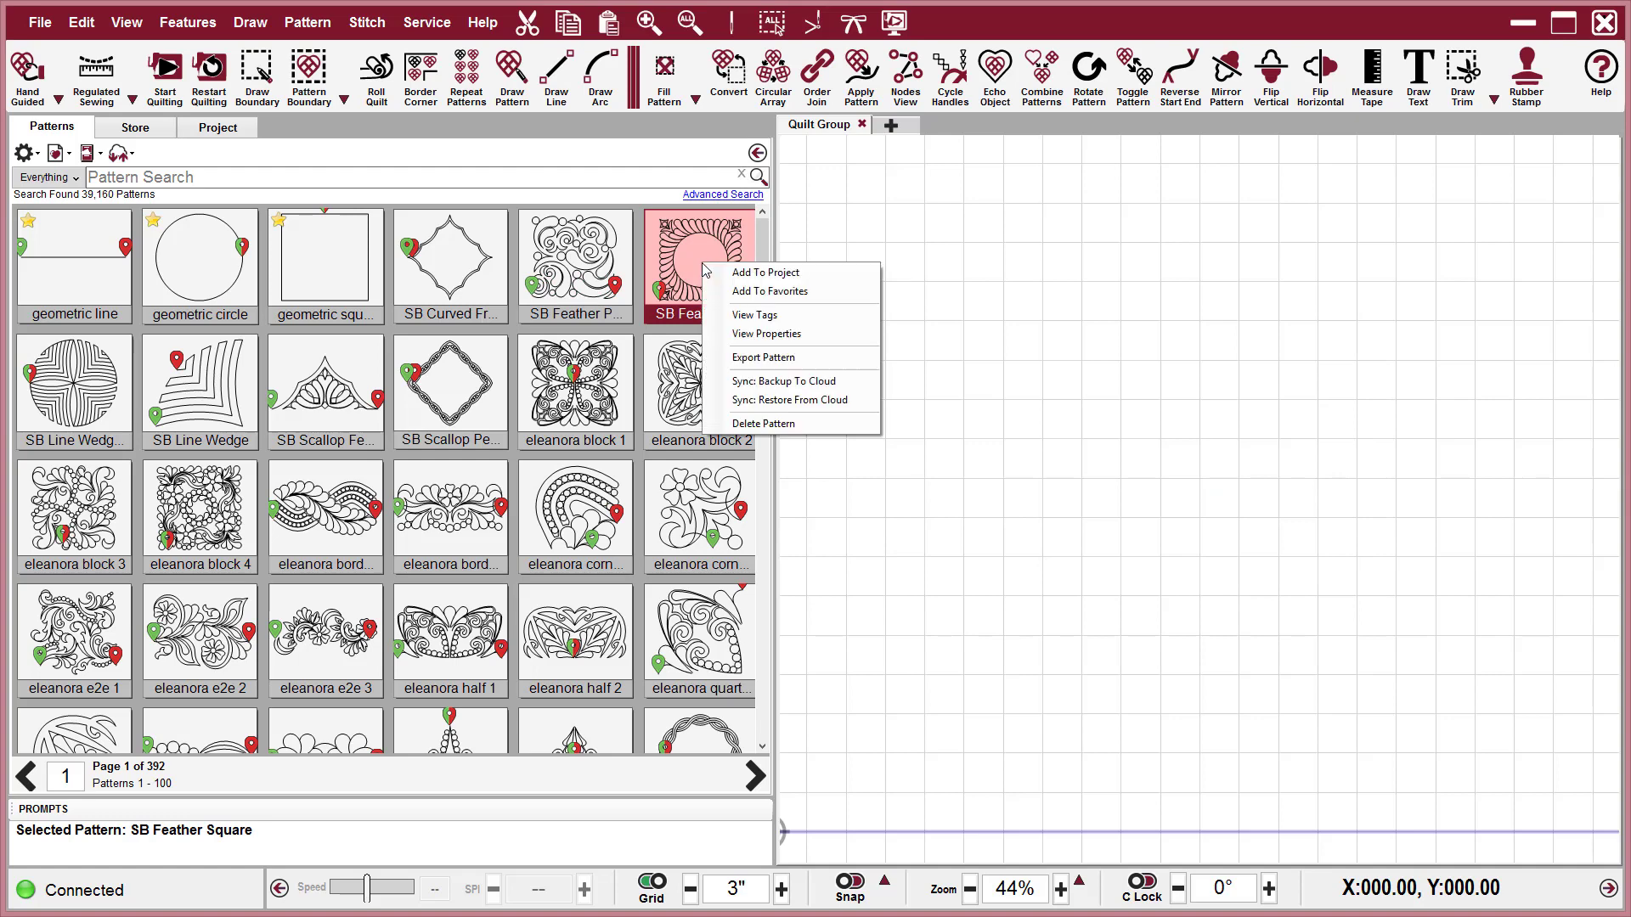
left_click(765, 316)
left_click(202, 225)
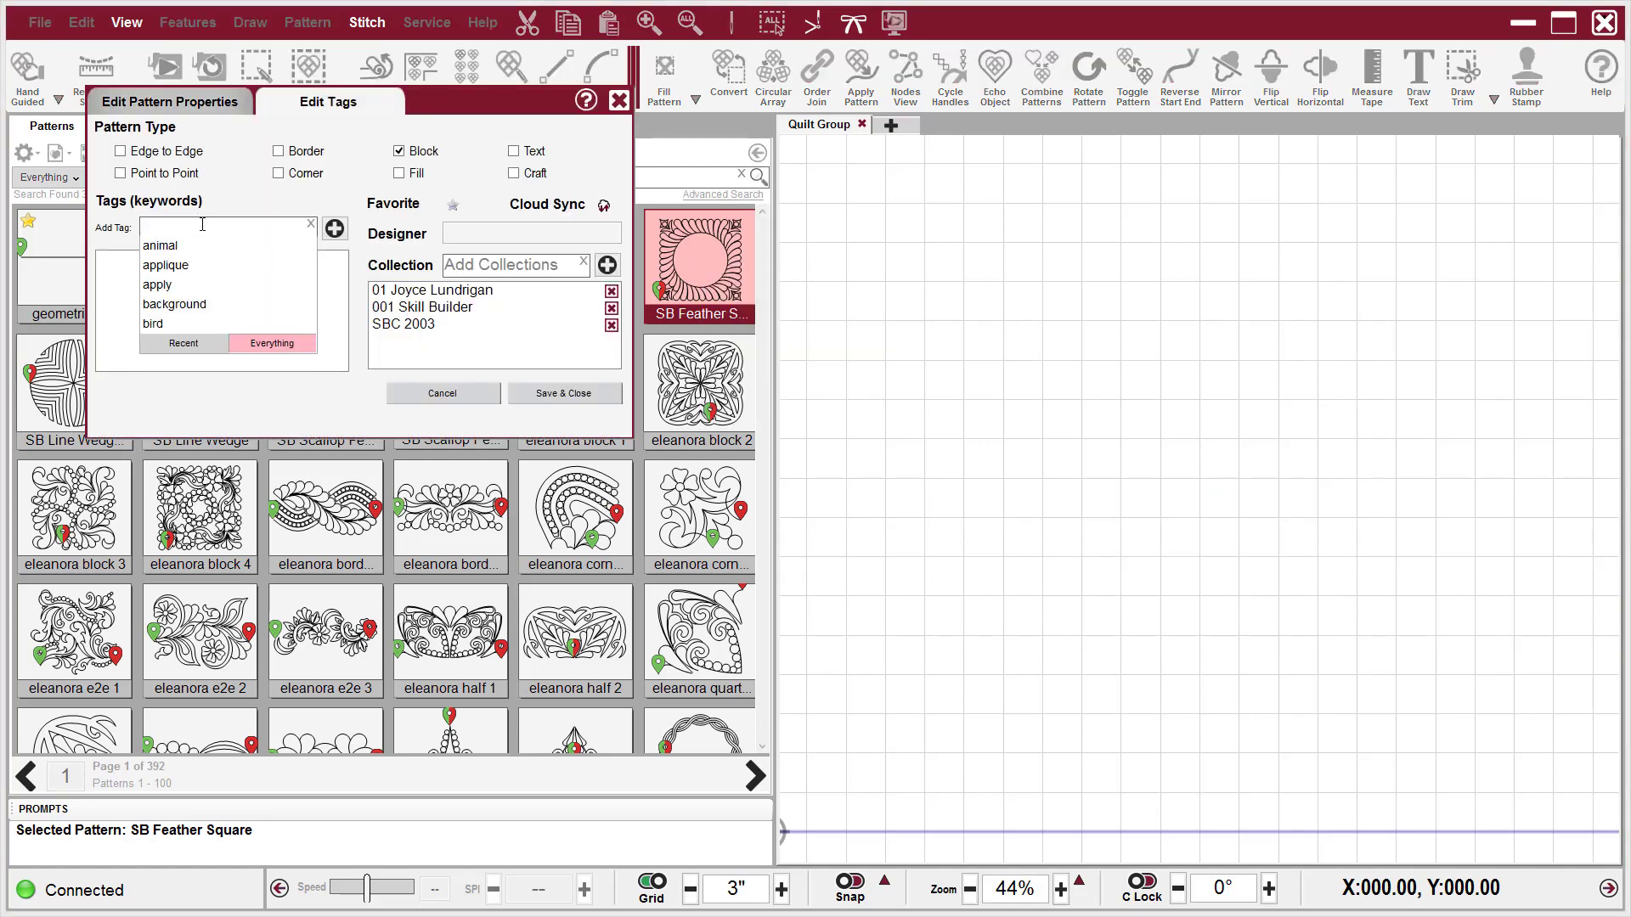
type("frame")
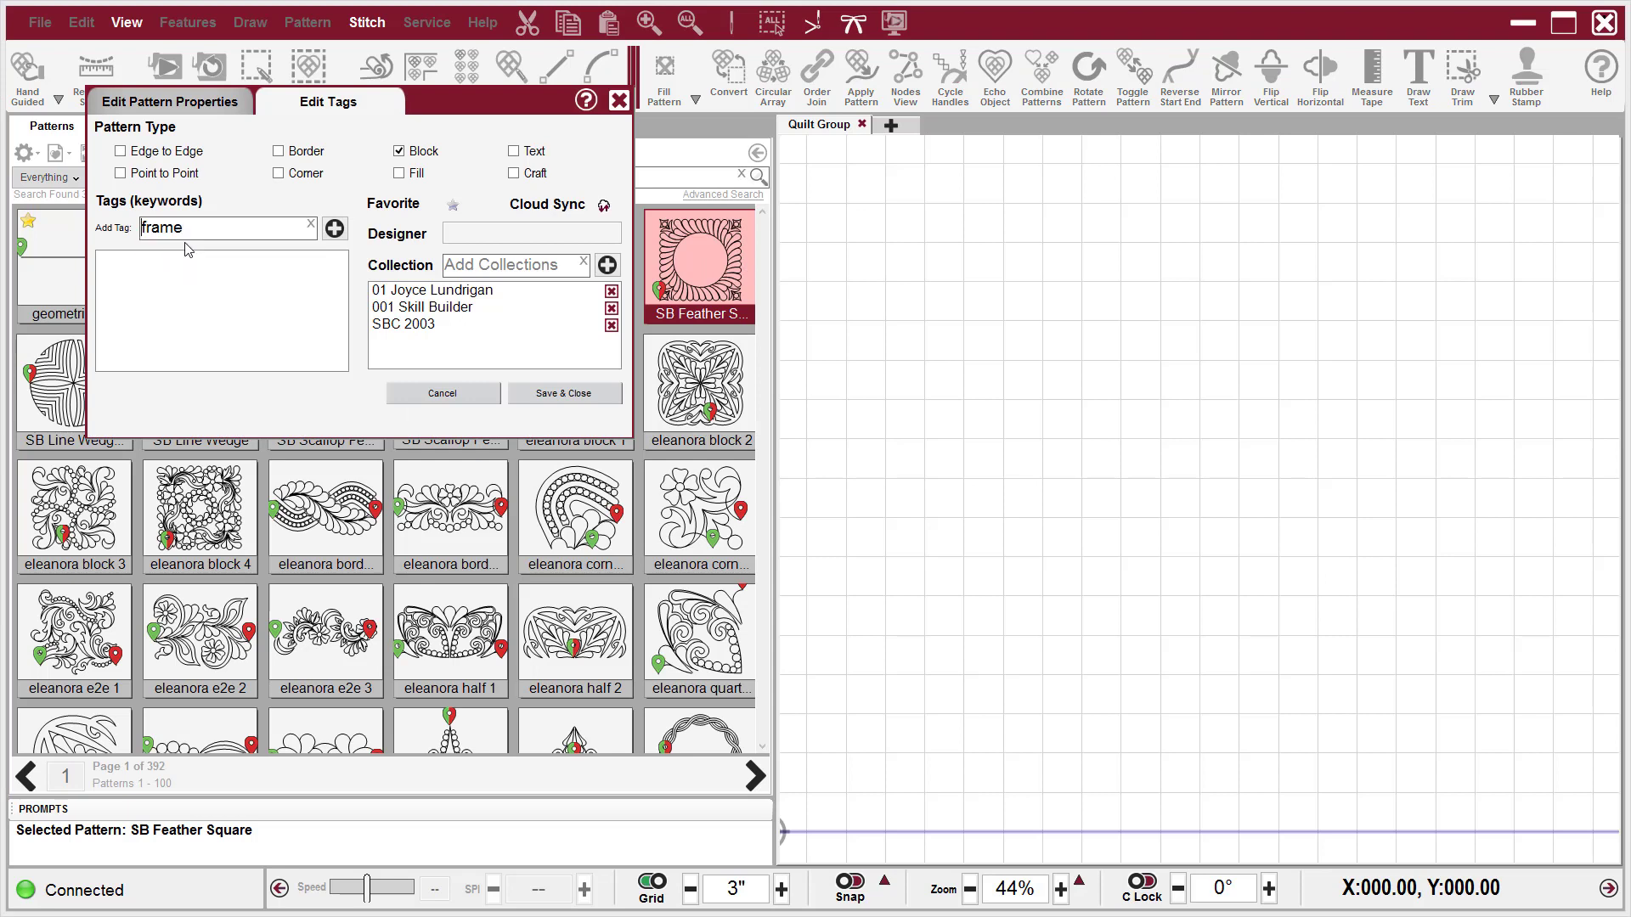
left_click(335, 228)
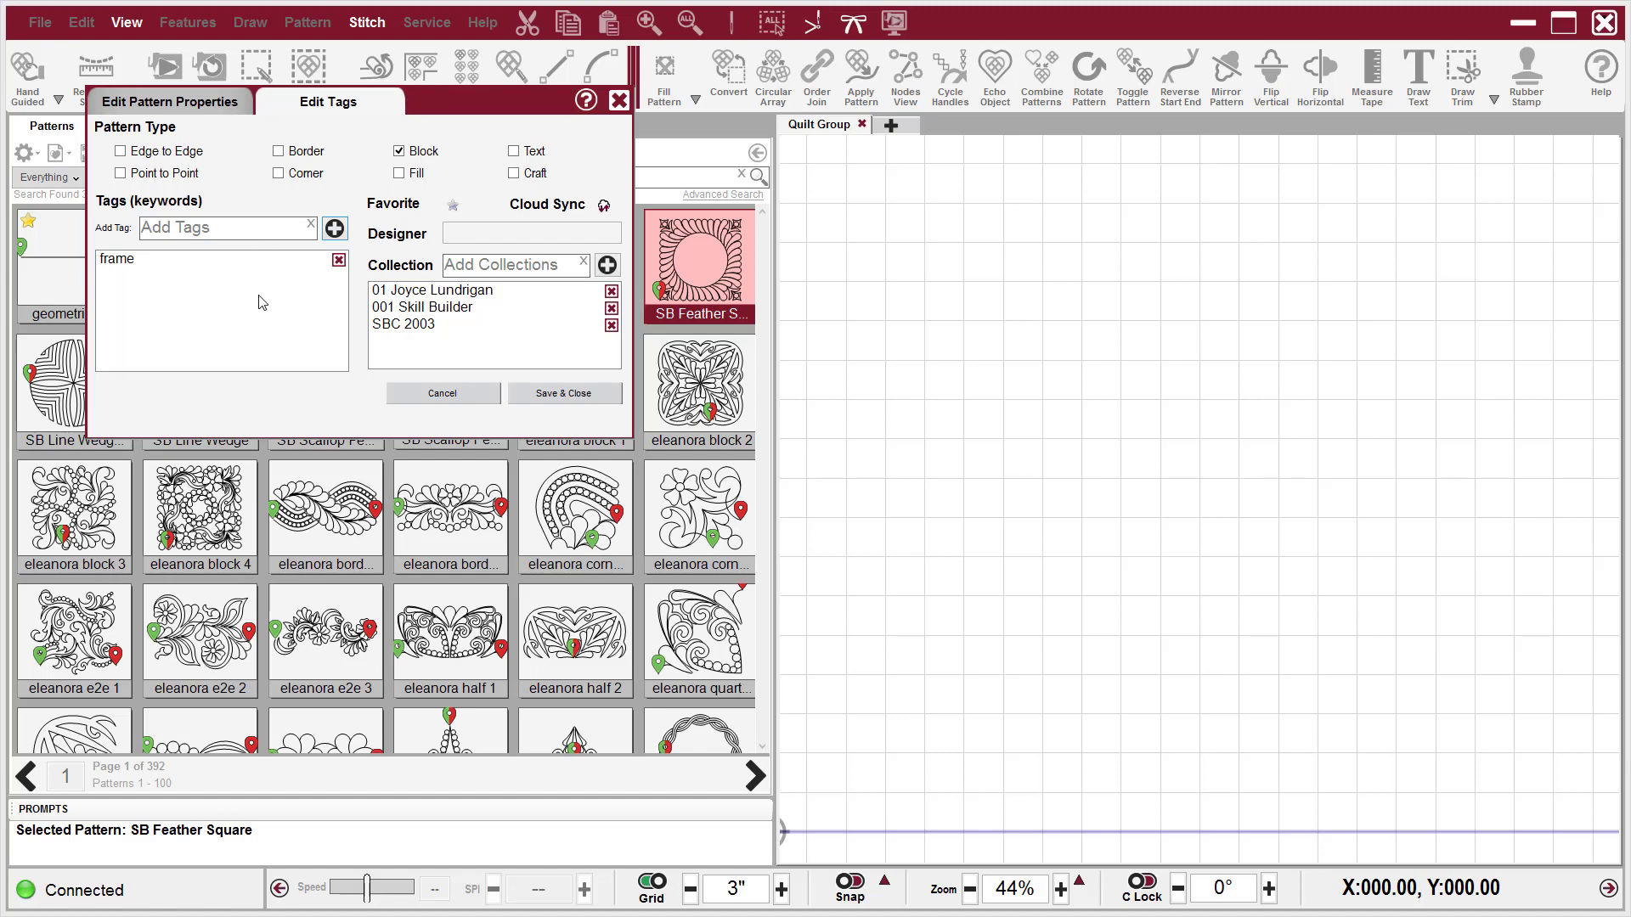
left_click(560, 395)
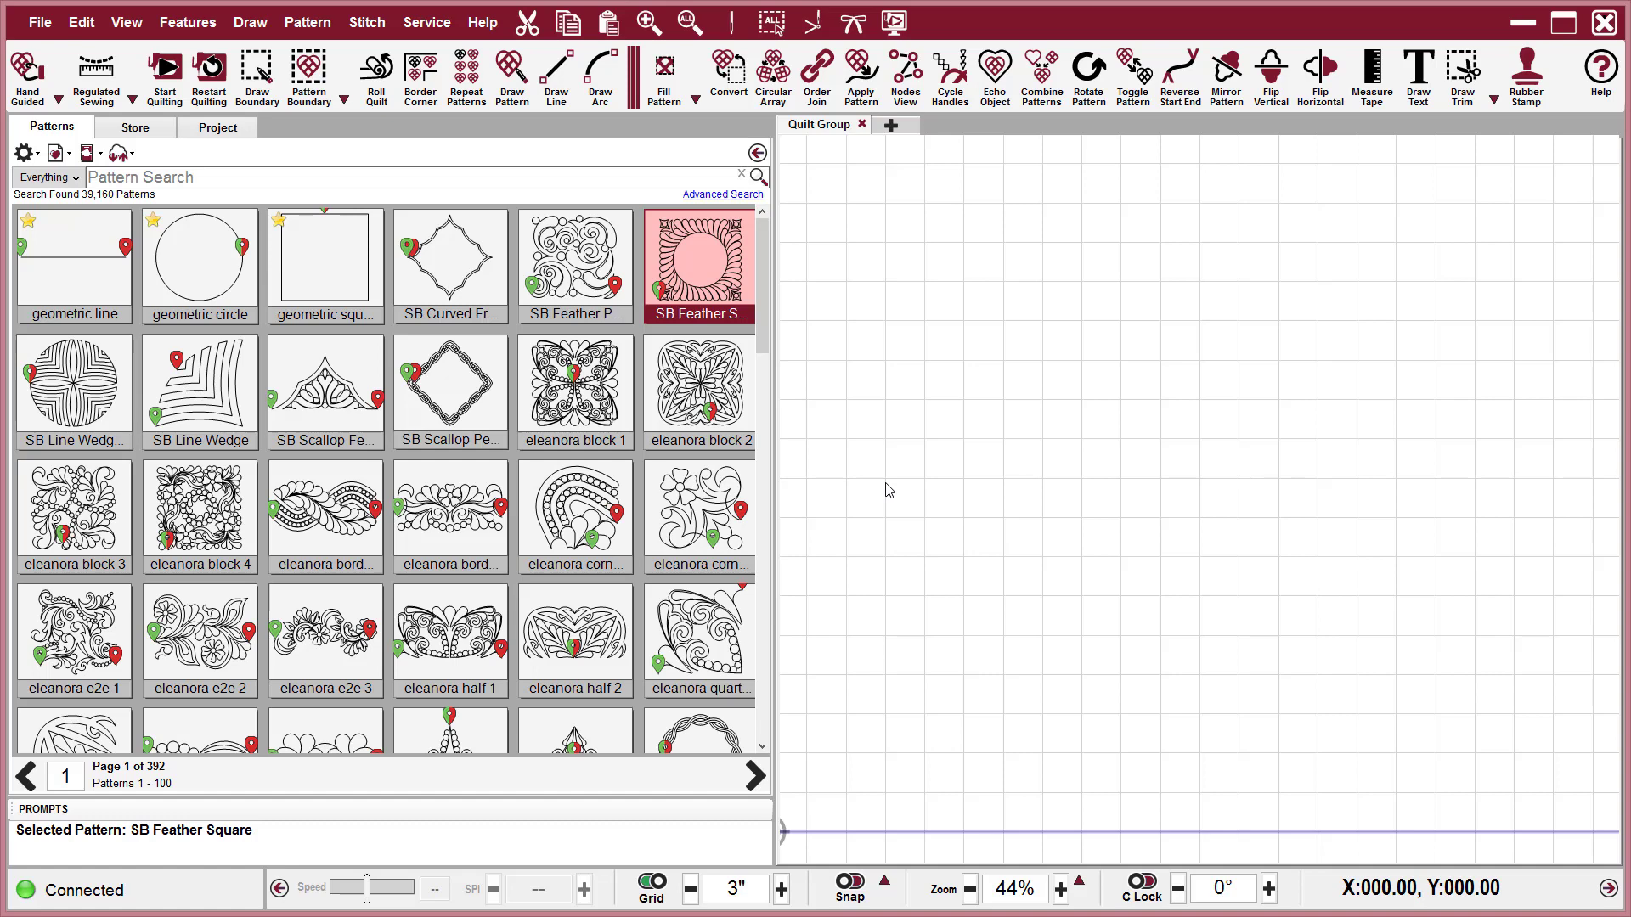
left_click(458, 265)
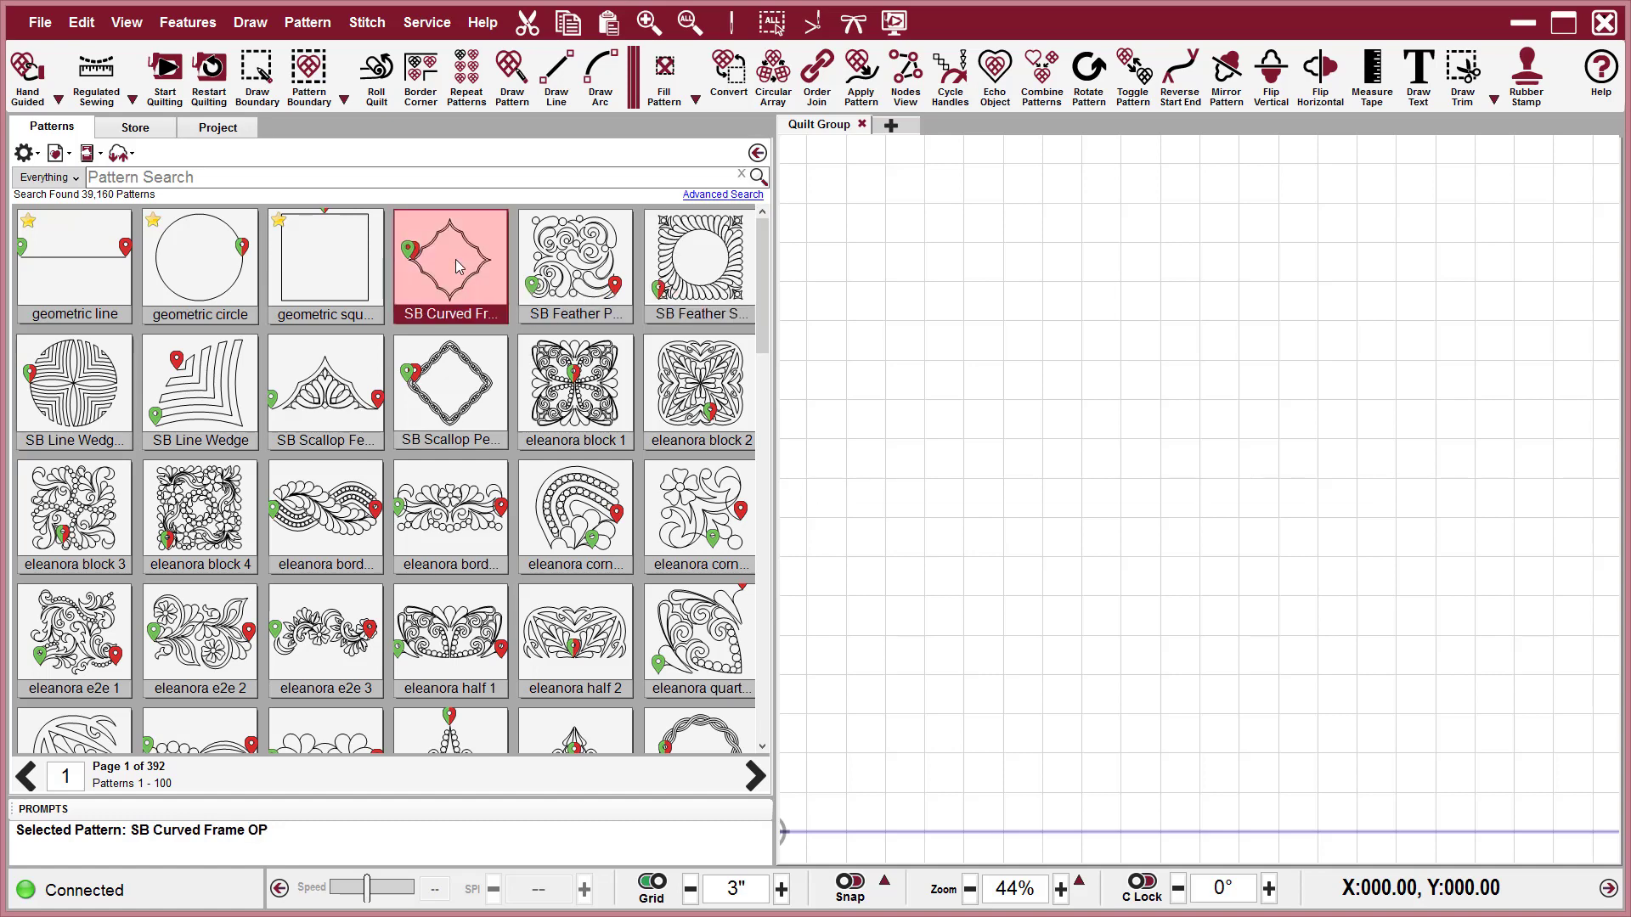
Step: Add the Feather, Scallop, and Line Wedge SB patterns to the selection, making seven
left_click(581, 273, "ctrl")
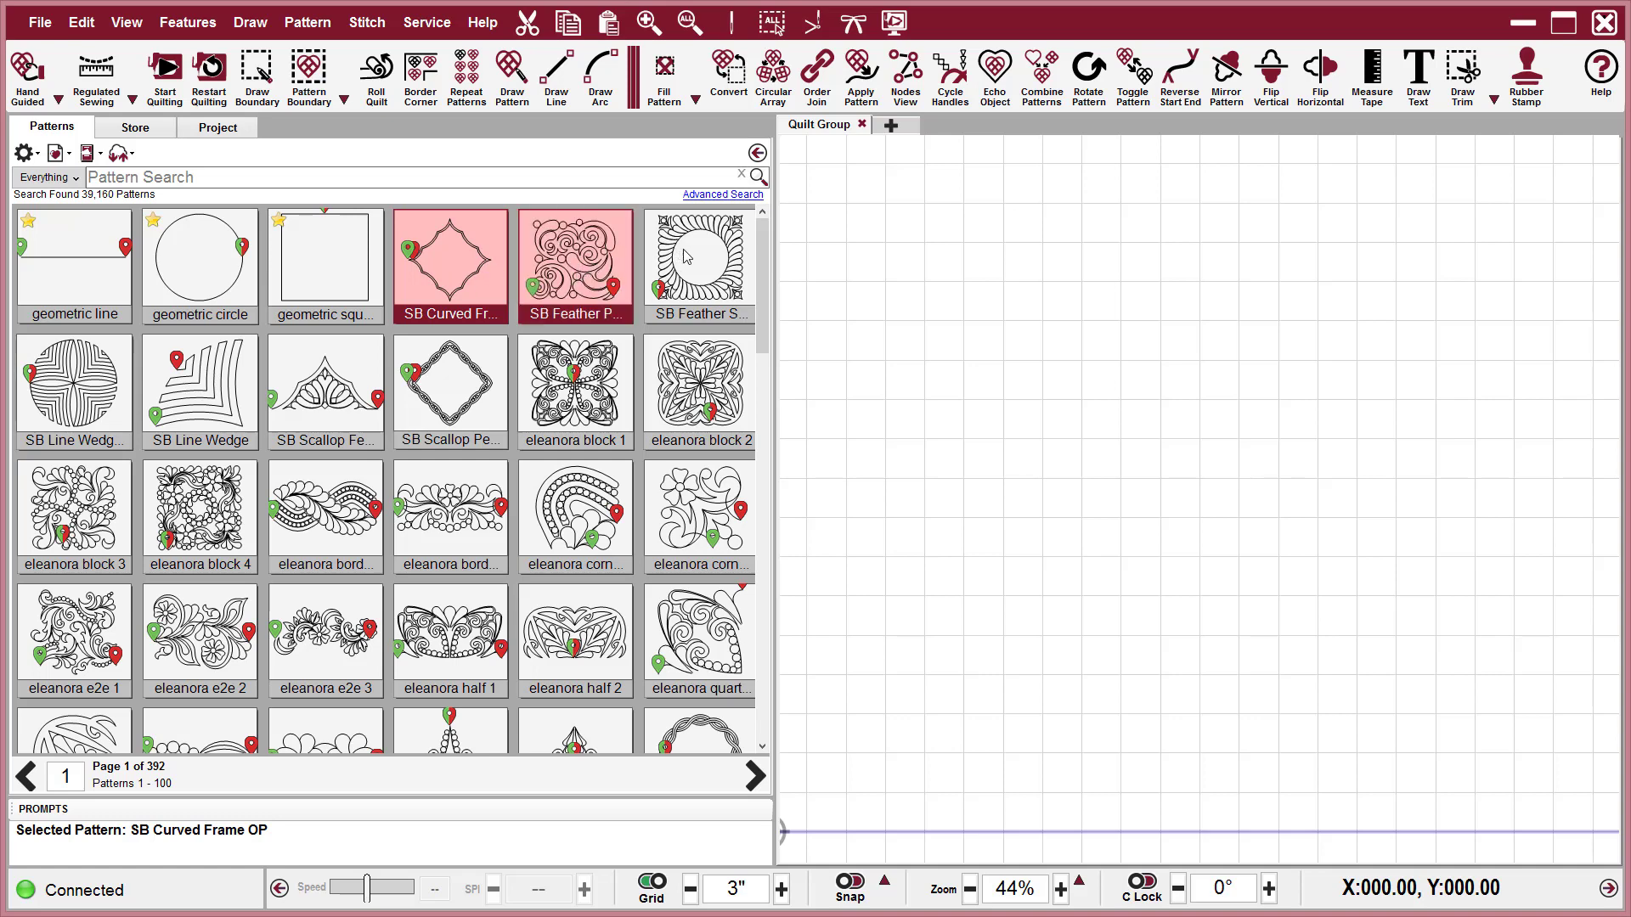
left_click(684, 252, "ctrl")
left_click(453, 403, "ctrl")
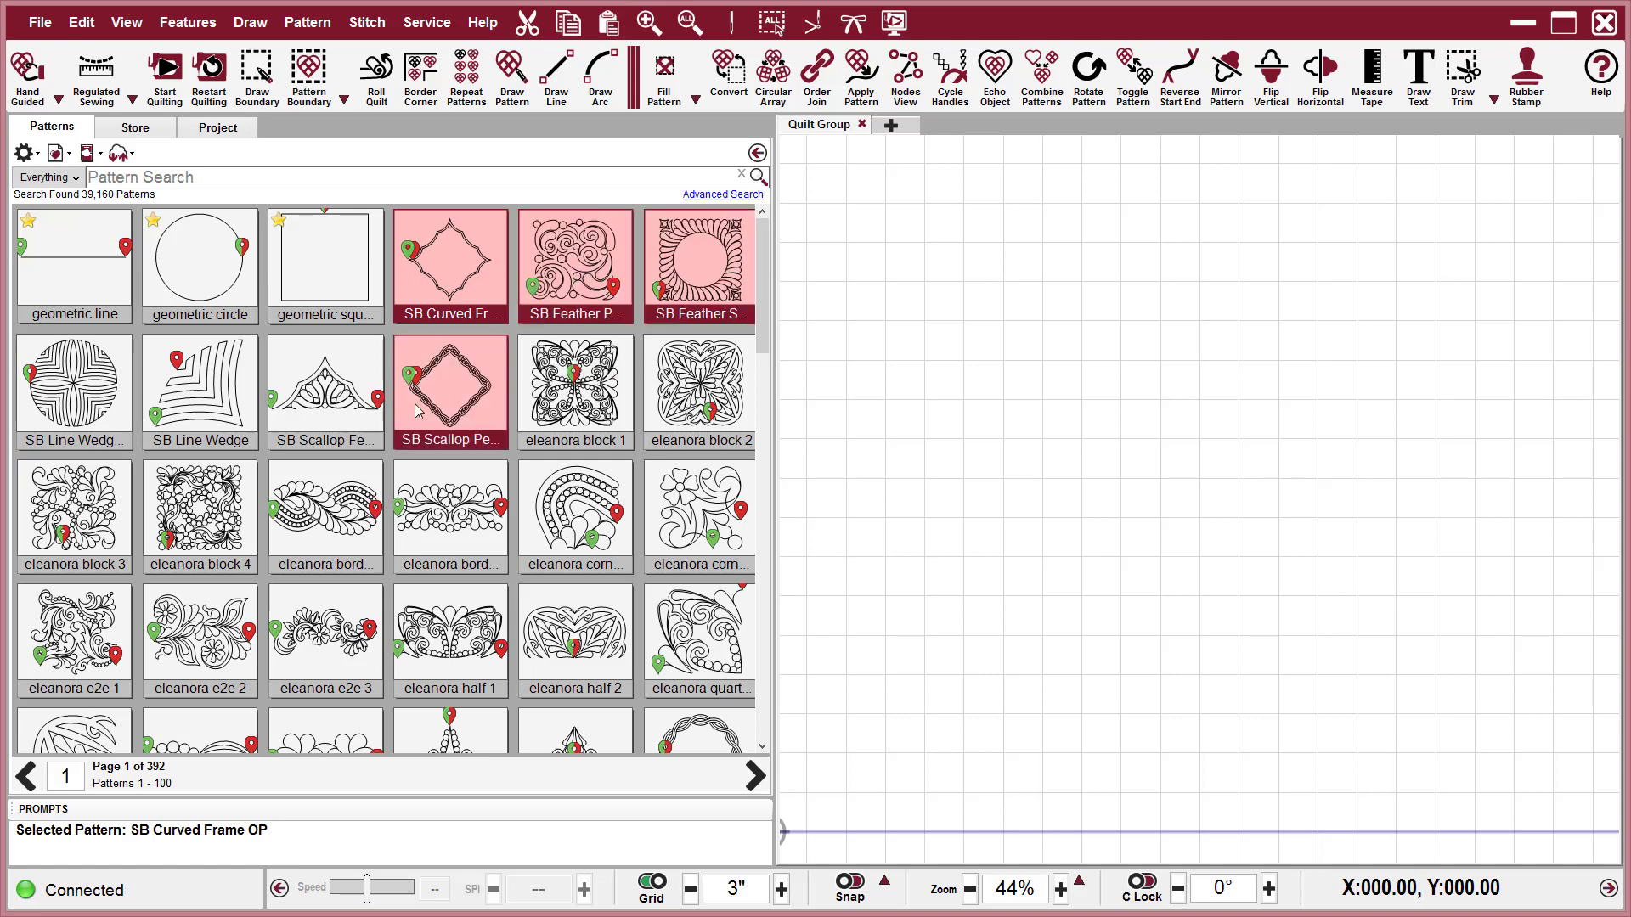
left_click(337, 406, "ctrl")
left_click(210, 396, "ctrl")
left_click(61, 394, "ctrl")
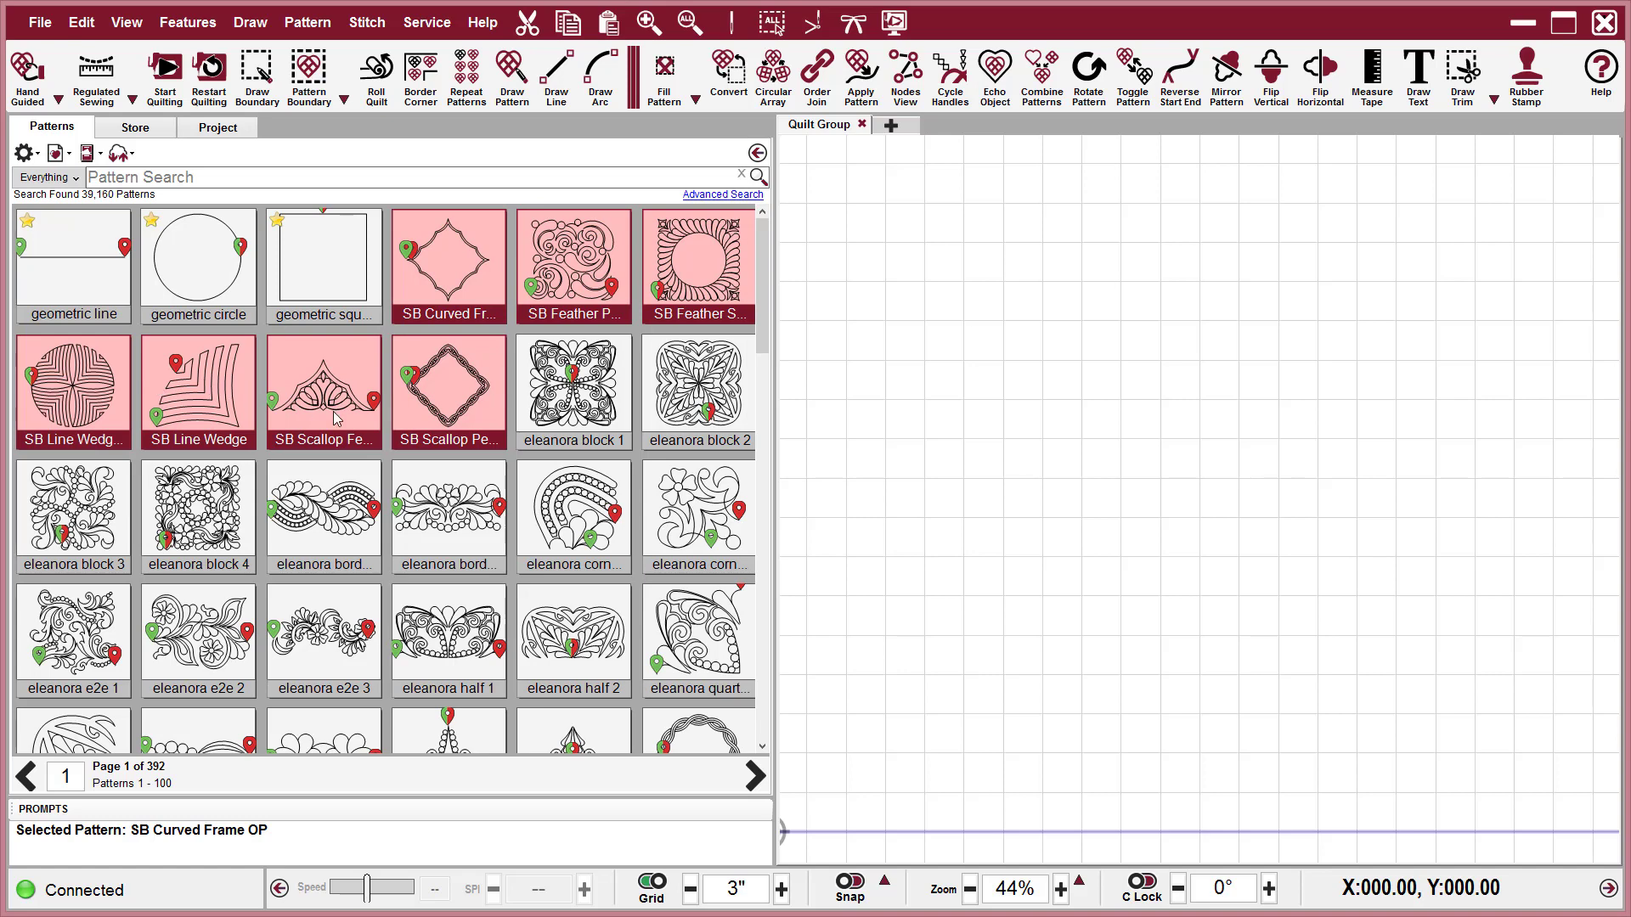
Step: Back up the seven selected SB patterns to the cloud with Sync: Backup To Cloud
right_click(440, 365)
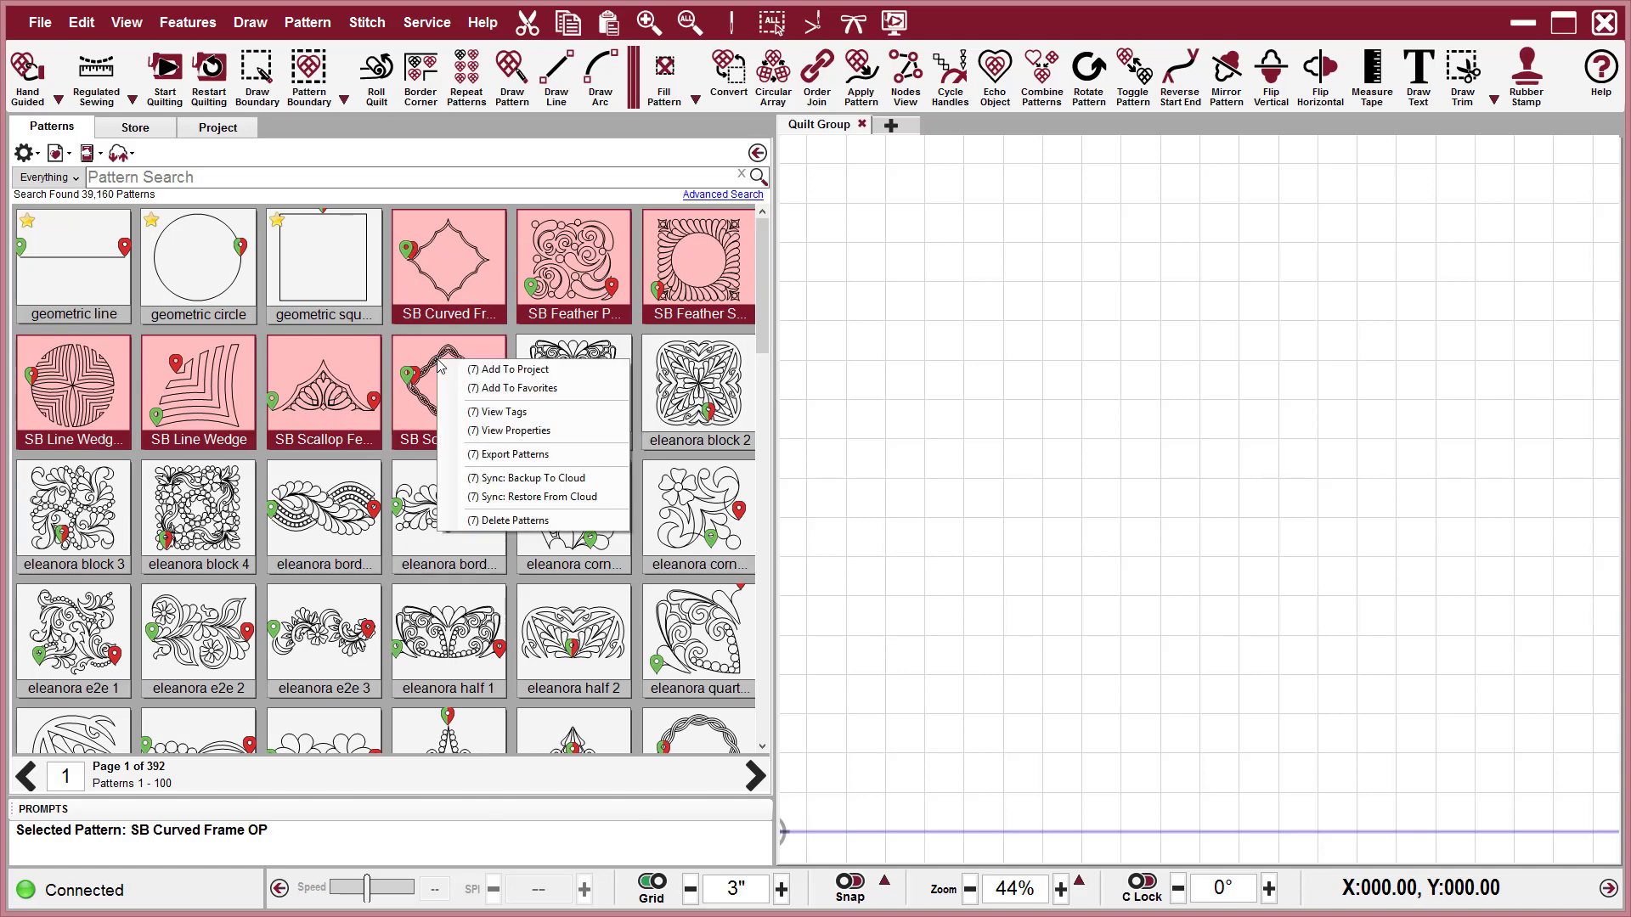
left_click(524, 480)
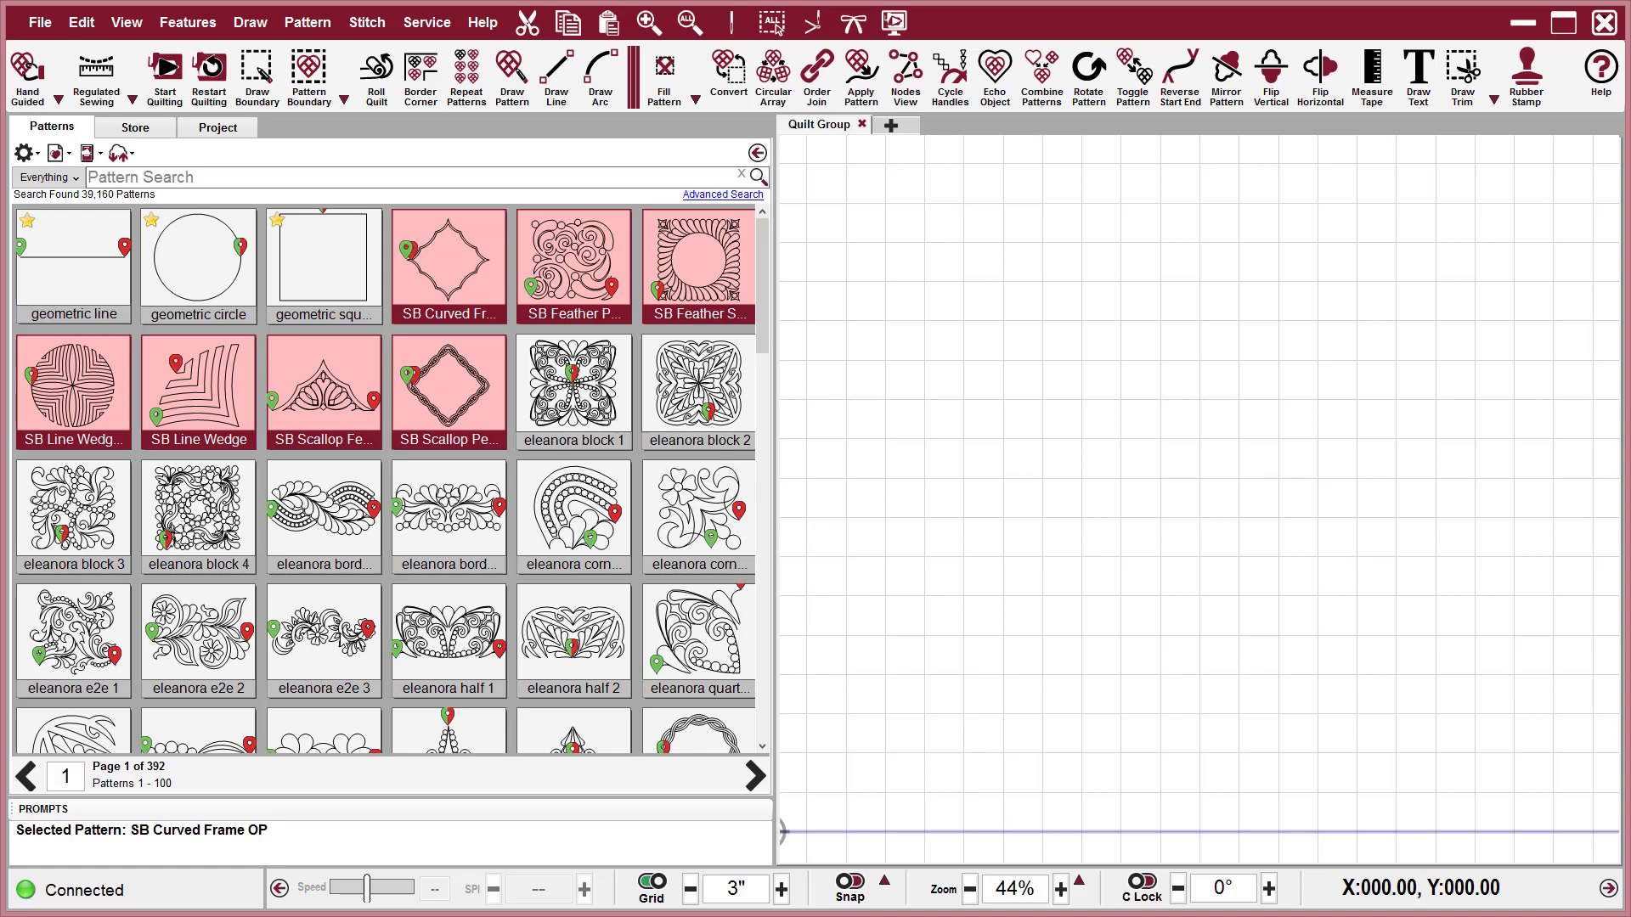
left_click(341, 639)
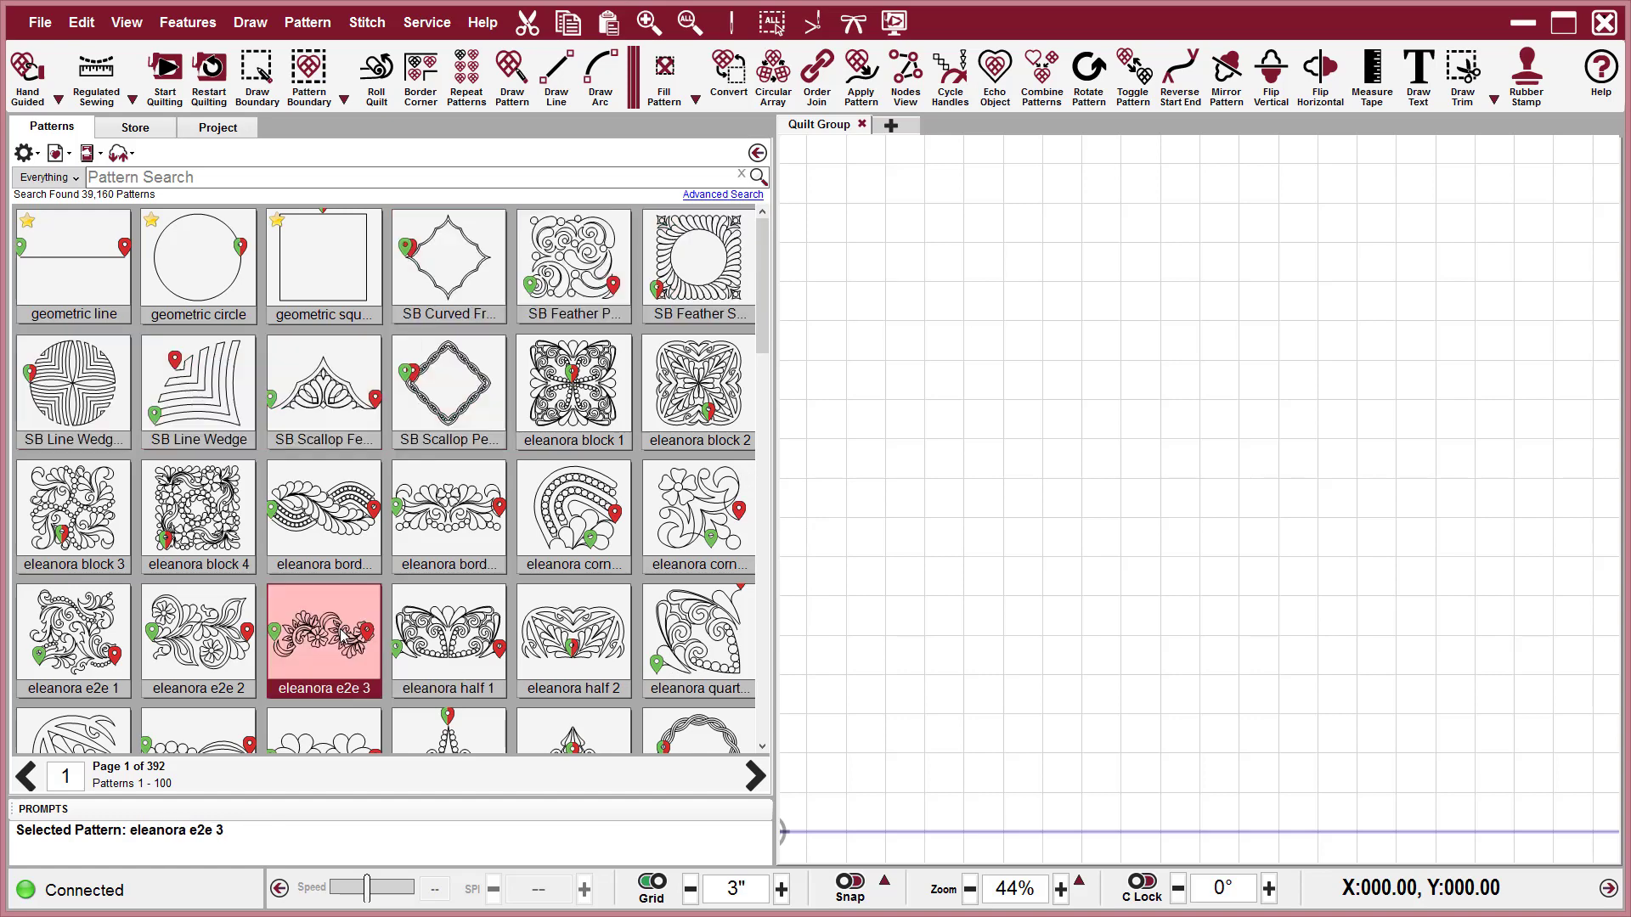
Step: Give SB Line Wedge Circle the 'circular' tag from the suggestions and save
left_click(63, 389)
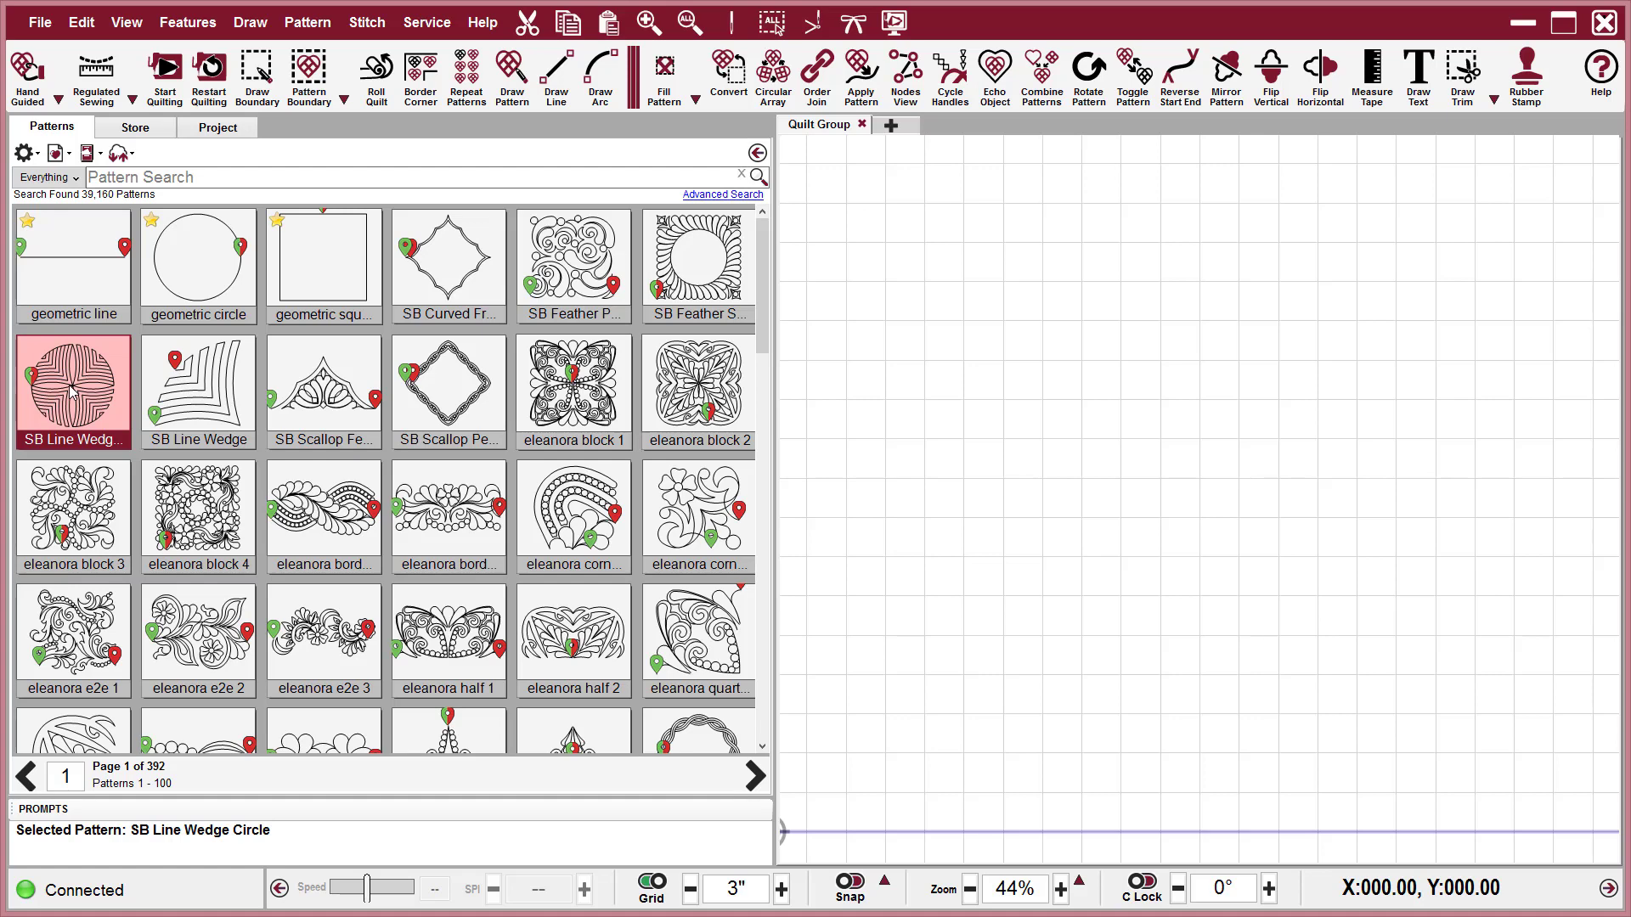
right_click(72, 390)
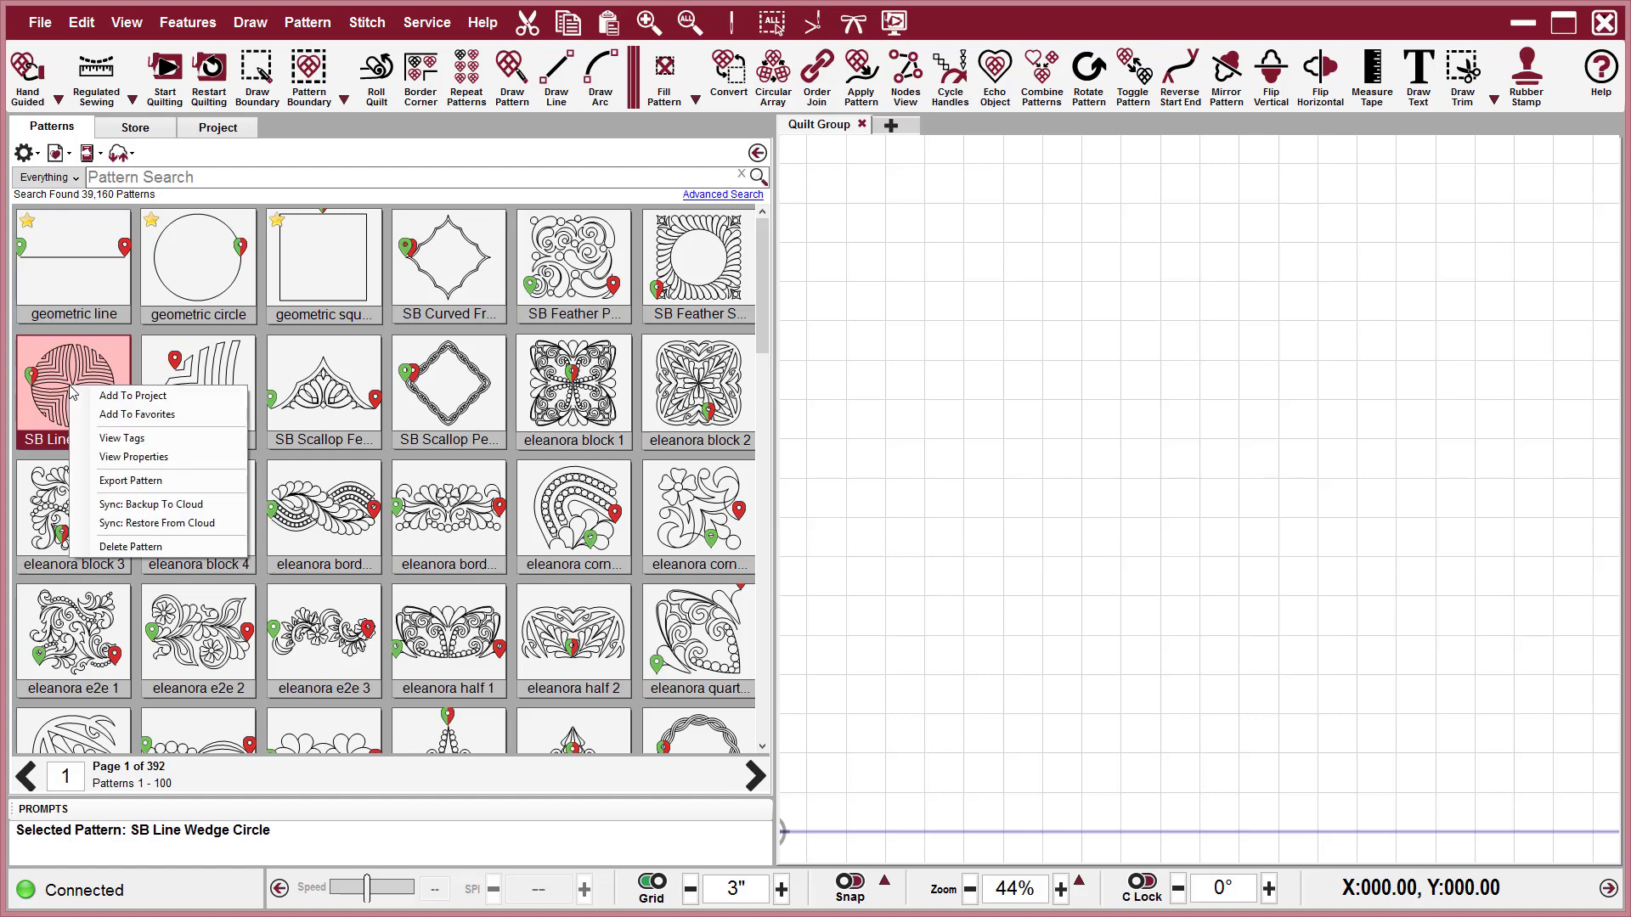
left_click(133, 439)
left_click(175, 227)
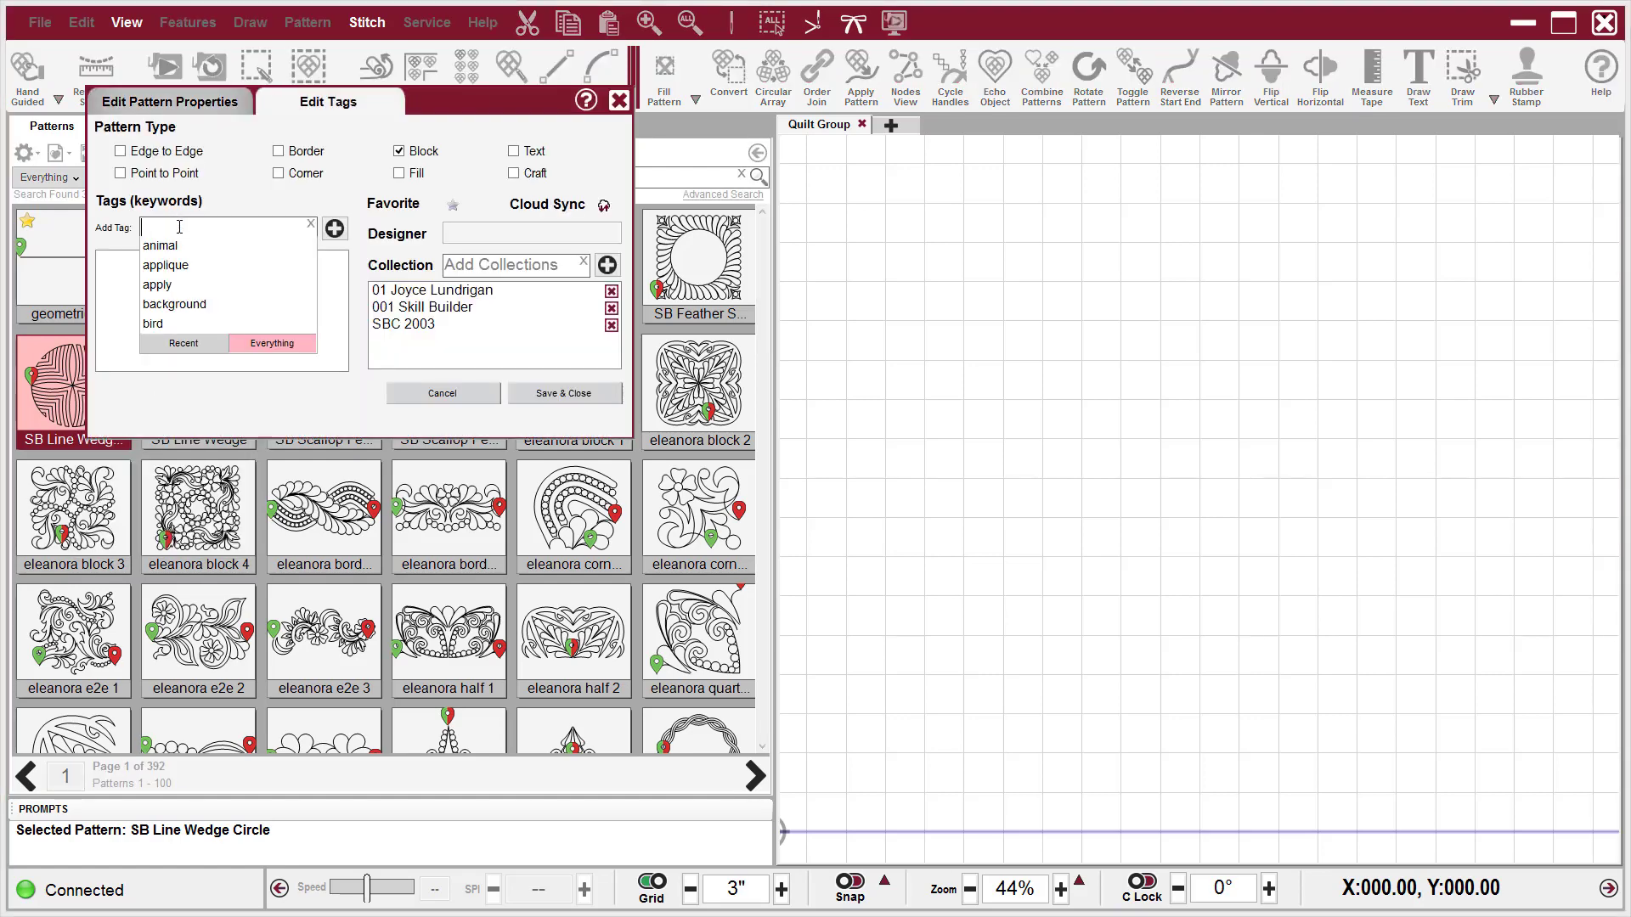
type("c")
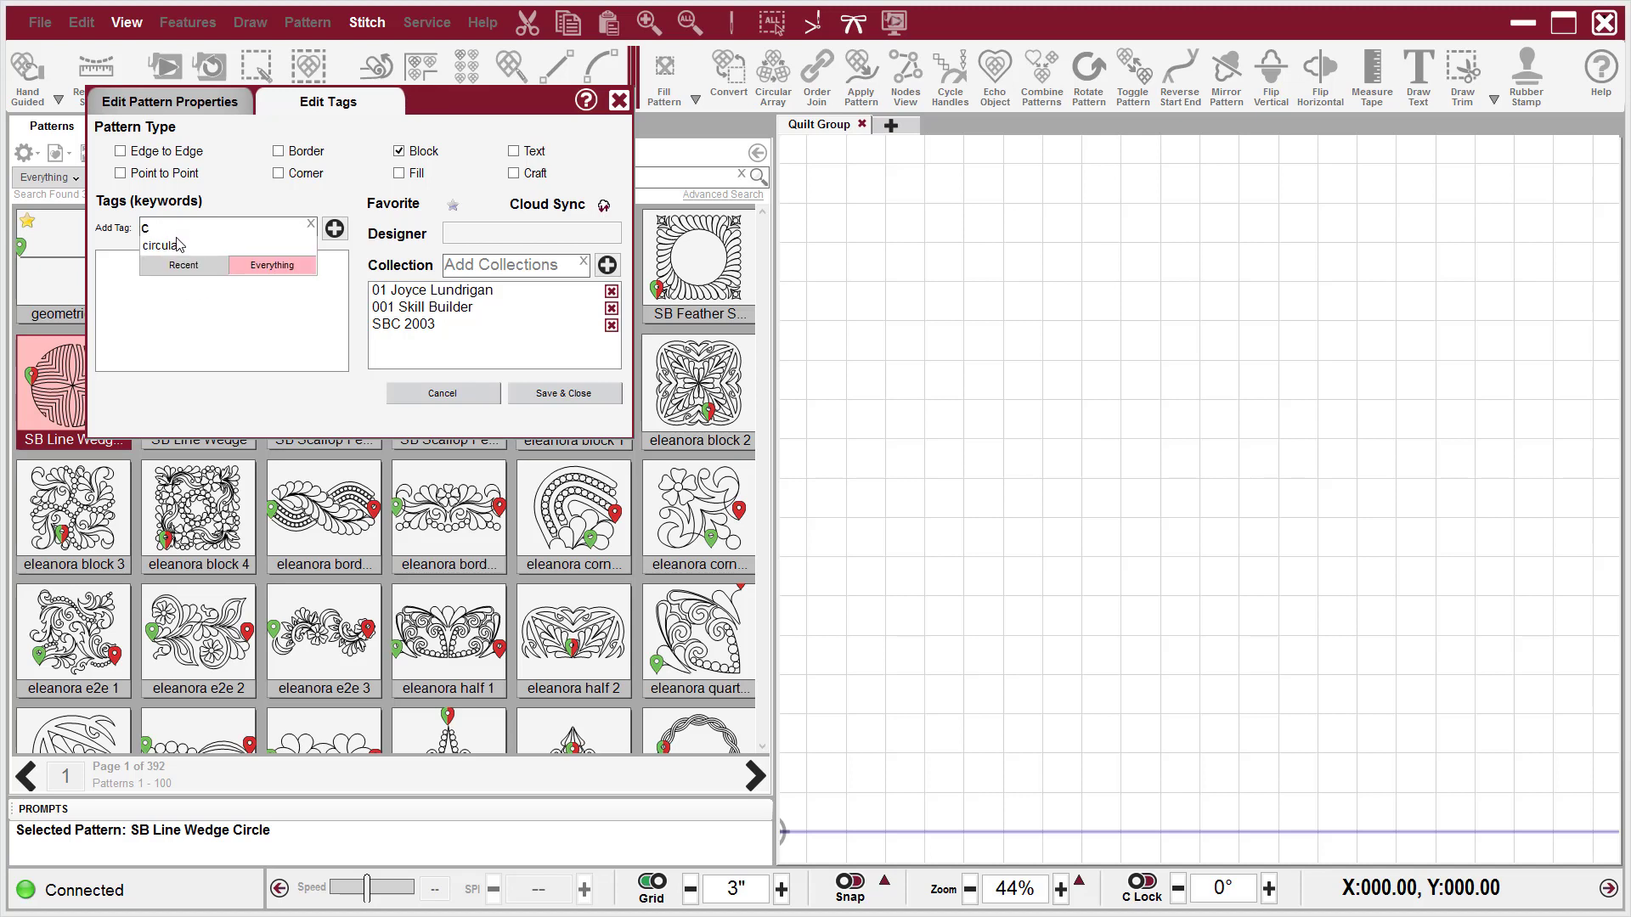
left_click(187, 246)
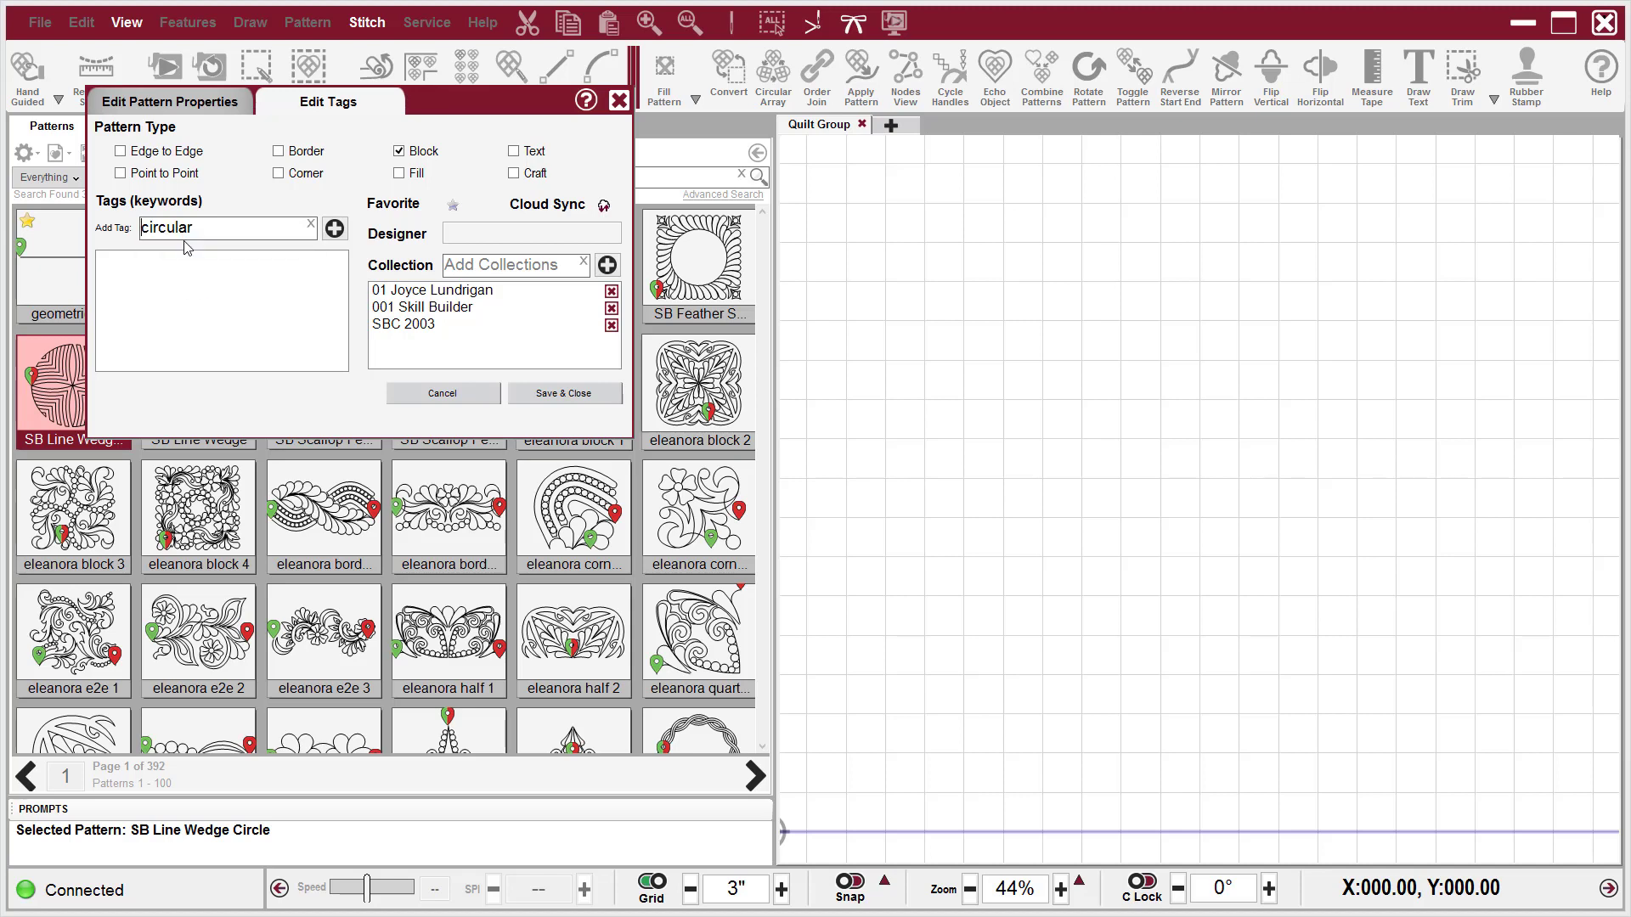
left_click(335, 229)
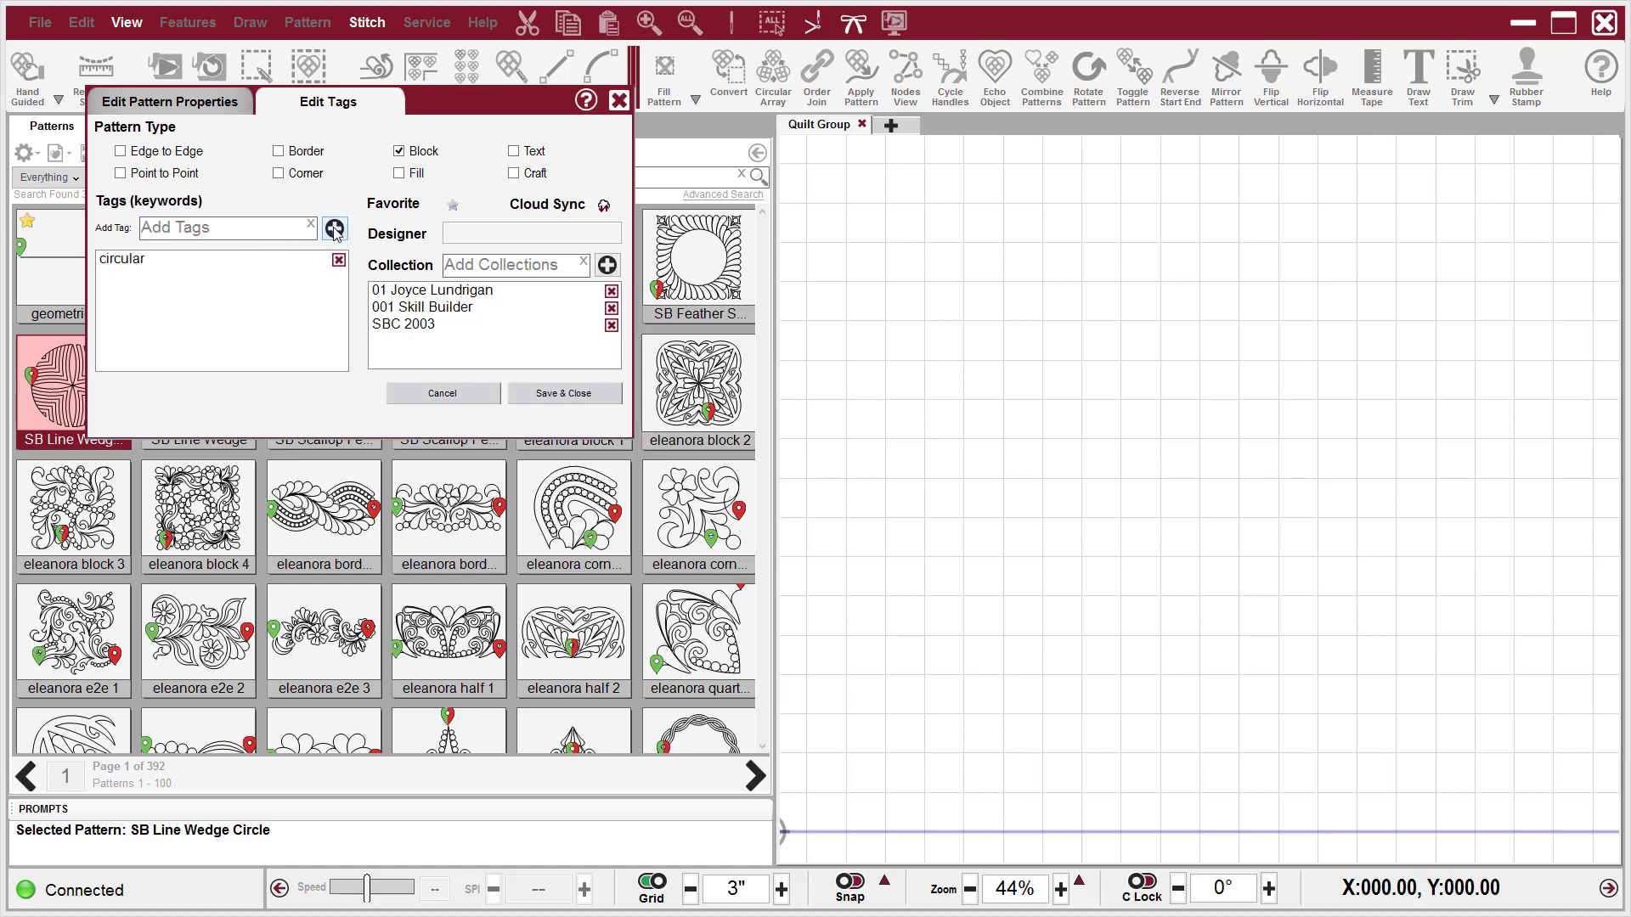
left_click(564, 394)
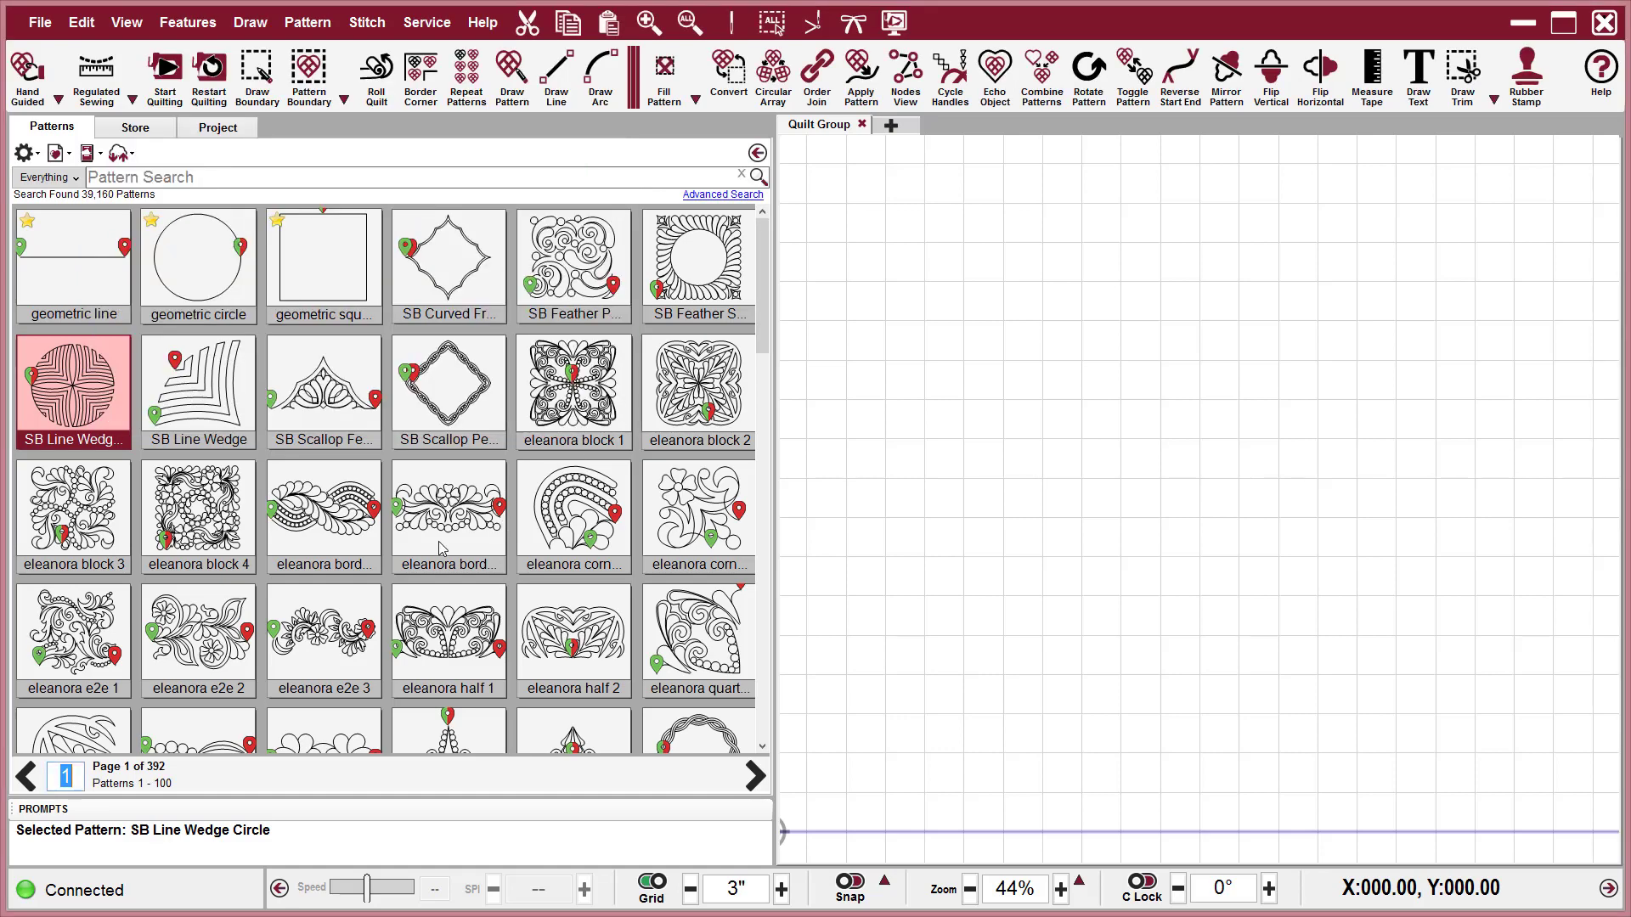
right_click(69, 384)
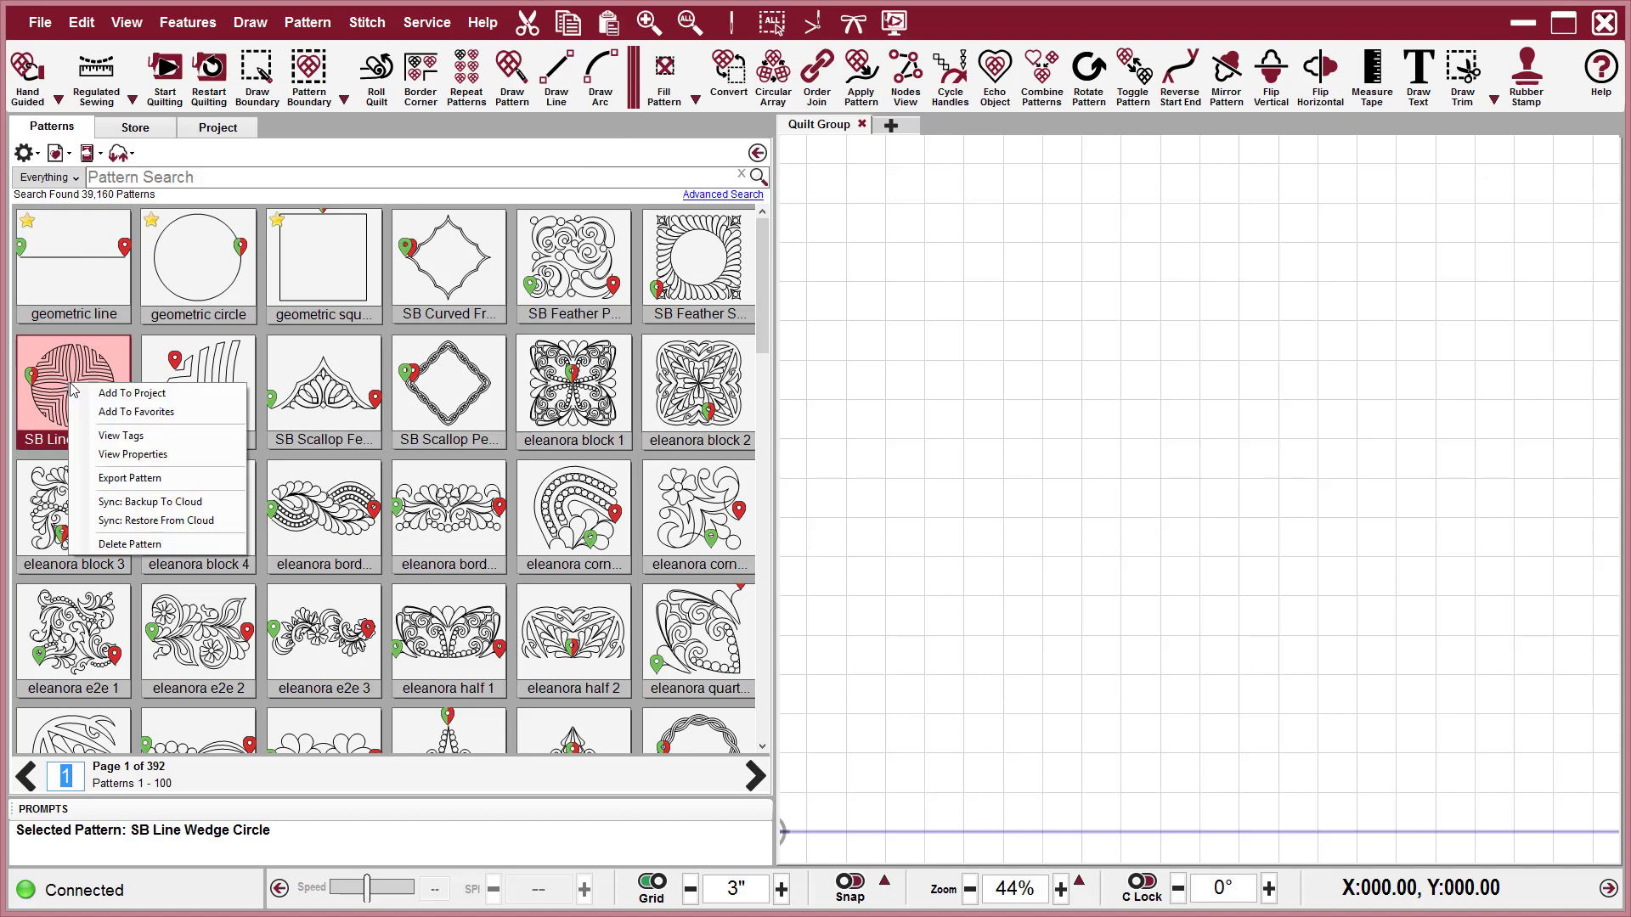
Step: Back up SB Line Wedge Circle to the cloud with Sync: Backup To Cloud
left_click(131, 502)
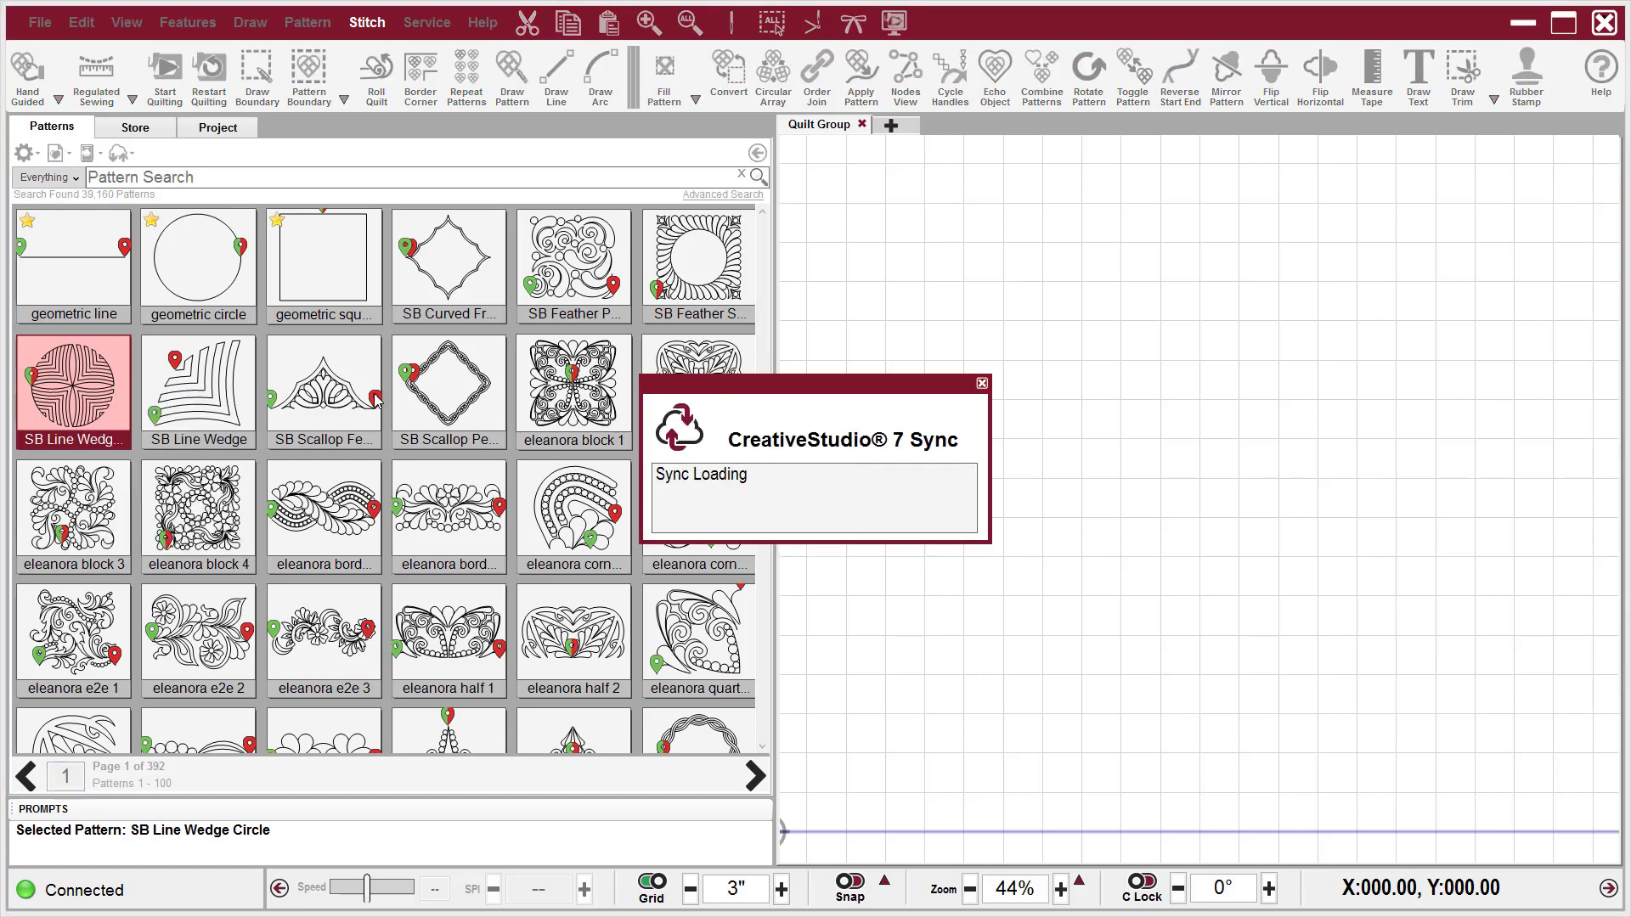